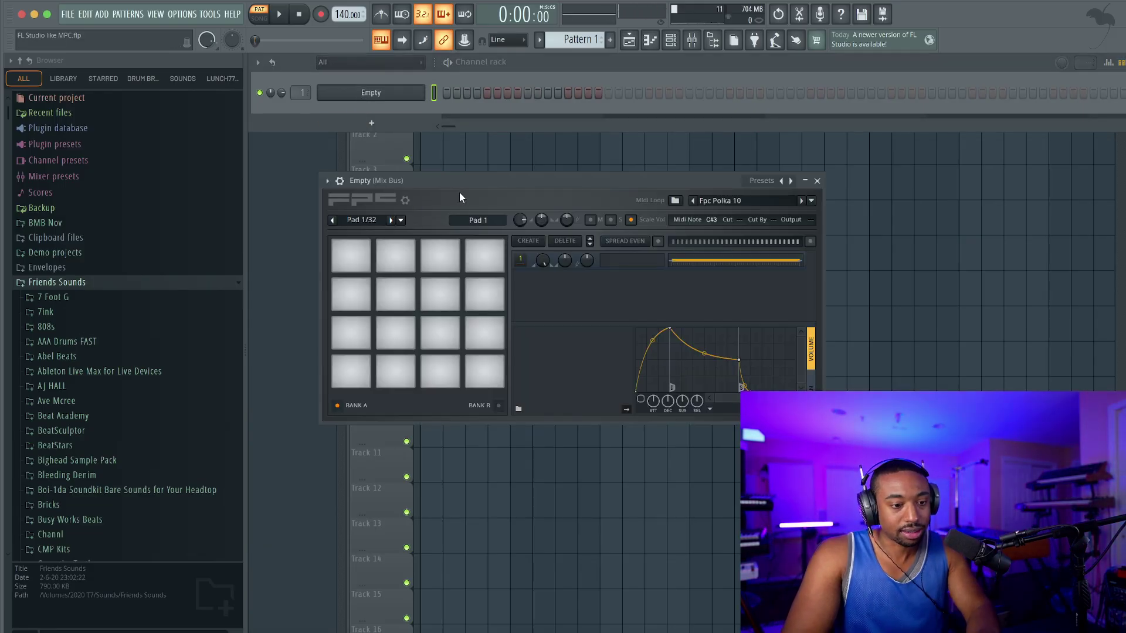
Load the Empty preset into the FPC drum machine and reposition its window over the playlist.
{"action": "left_click_drag", "start_coordinate": [462, 189], "coordinate": [392, 163]}
{"action": "left_click", "coordinate": [693, 156]}
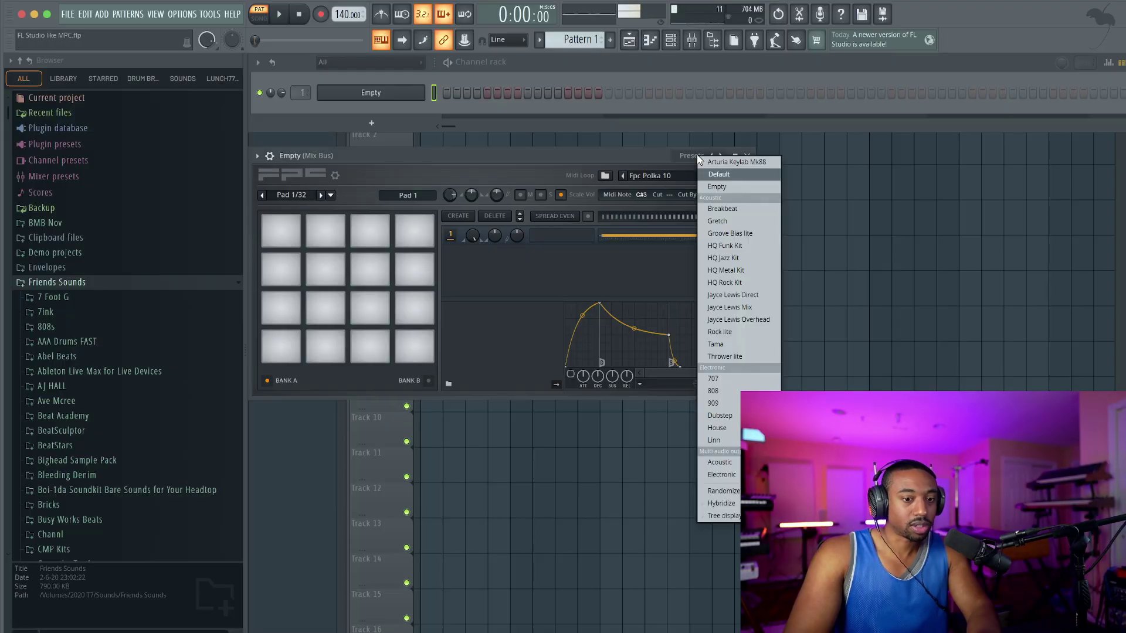
{"action": "left_click", "coordinate": [716, 188]}
{"action": "left_click_drag", "start_coordinate": [616, 159], "coordinate": [678, 157]}
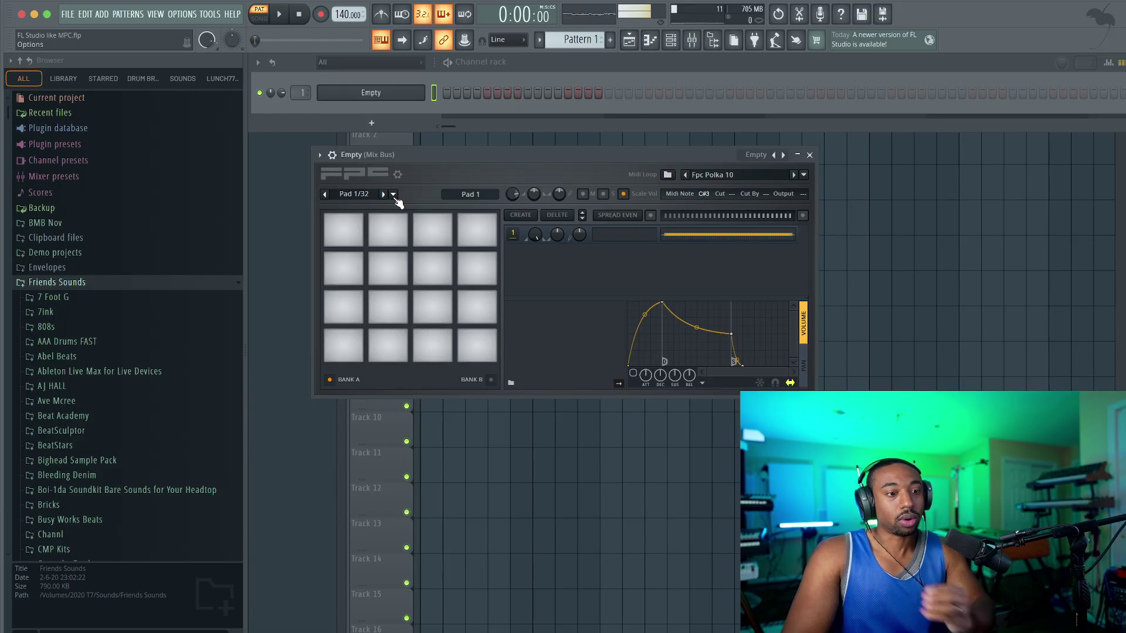
Inspect the typing keyboard layout options and play the empty FPC pads from the computer keyboard.
{"action": "right_click", "coordinate": [387, 42]}
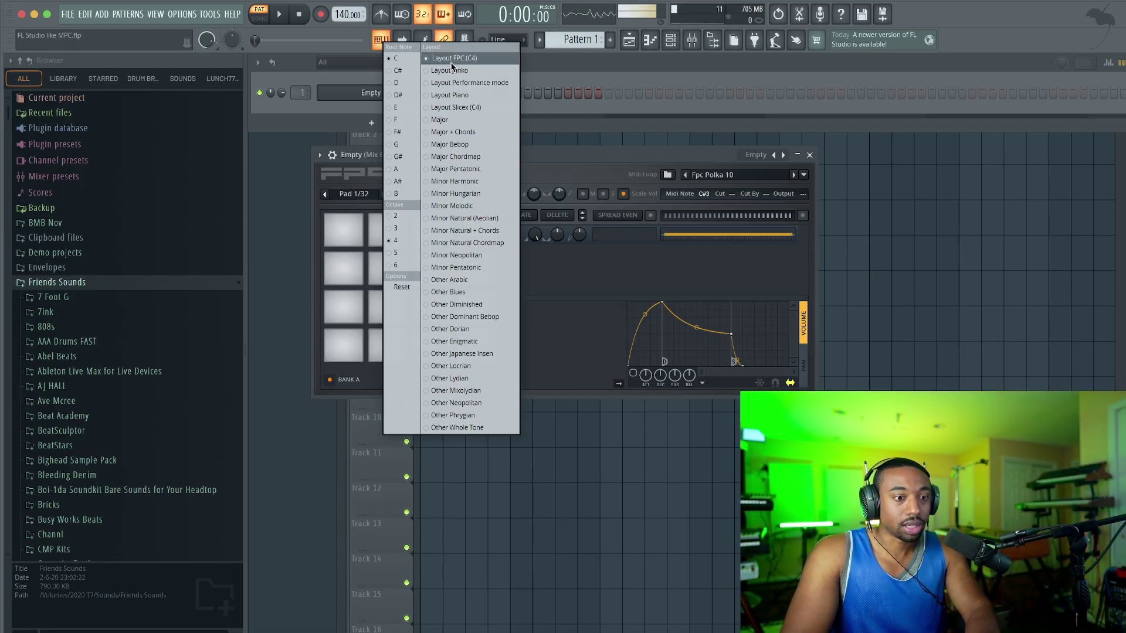
{"action": "left_click", "coordinate": [549, 71]}
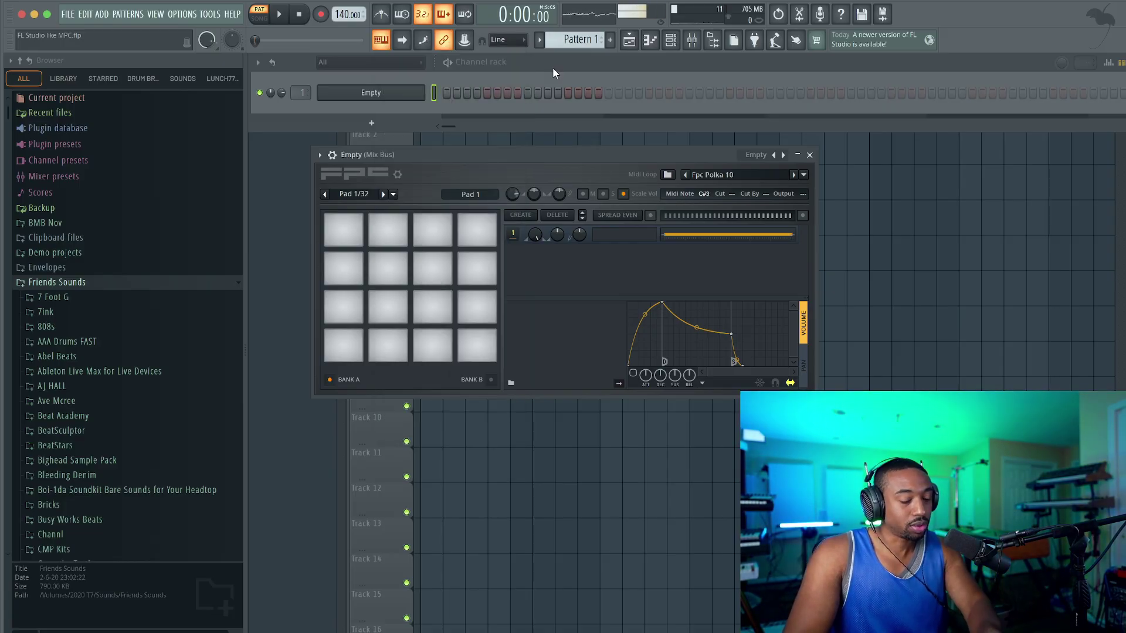
{"action": "key", "text": "c"}
{"action": "key", "text": "v"}
{"action": "key", "text": "a"}
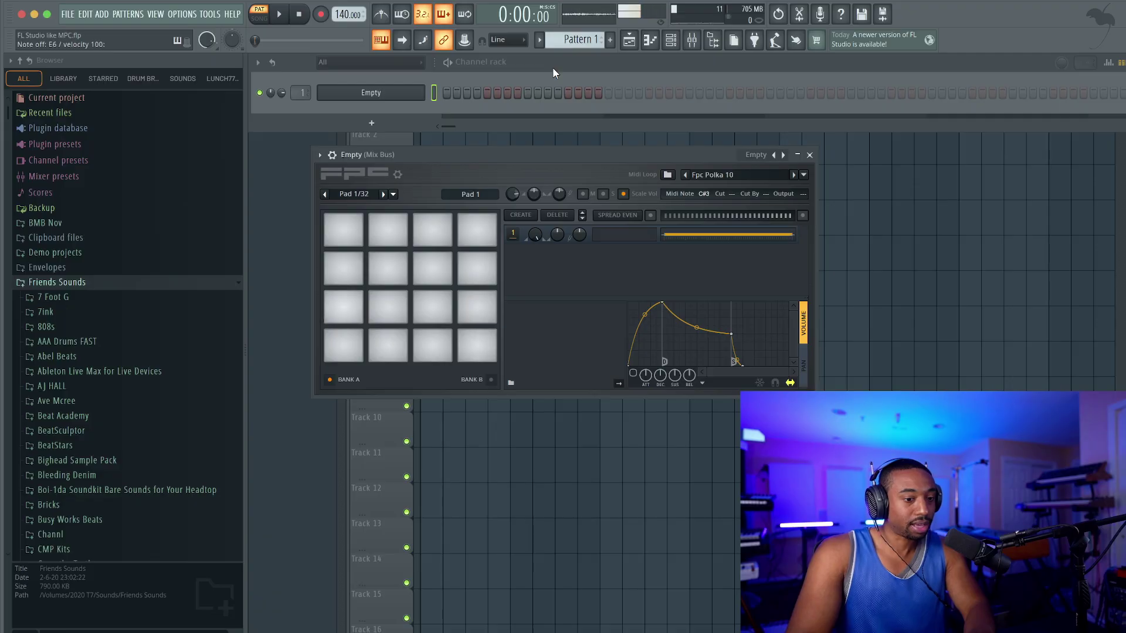
{"action": "key", "text": "s"}
{"action": "key", "text": "d"}
{"action": "key", "text": "f"}
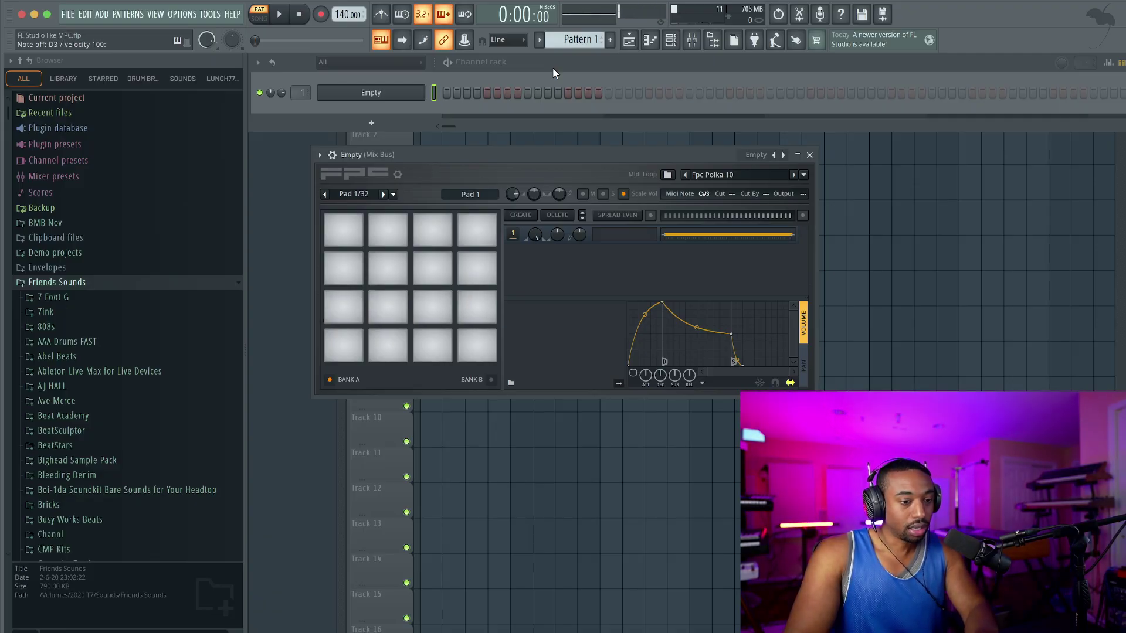
{"action": "key", "text": "q"}
{"action": "key", "text": "w"}
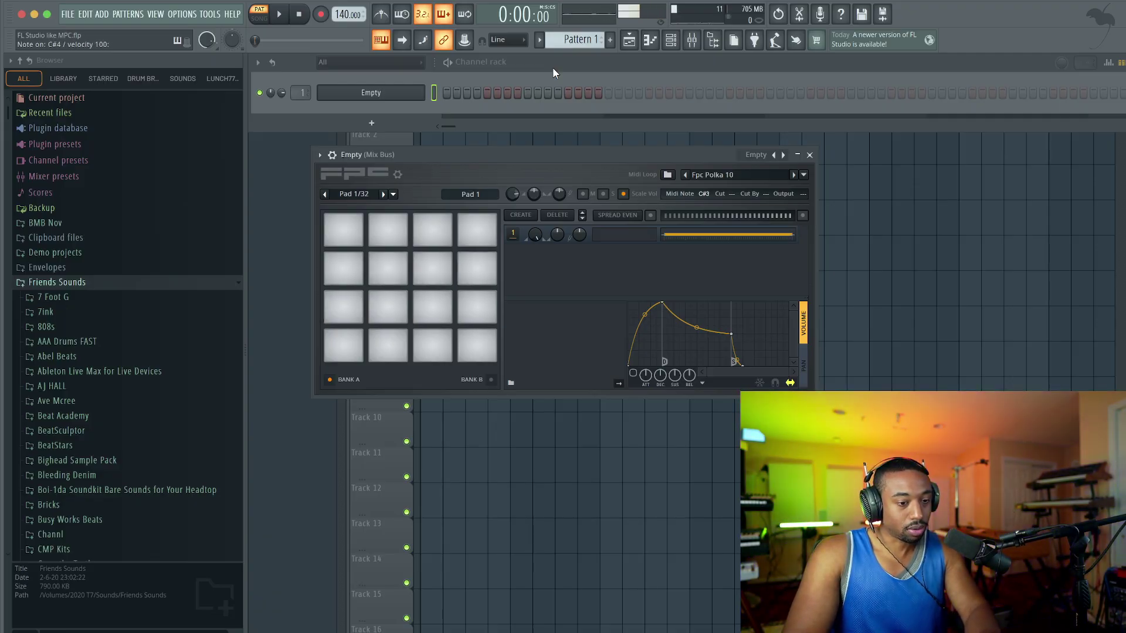
{"action": "key", "text": "w"}
{"action": "key", "text": "e"}
{"action": "key", "text": "r"}
{"action": "key", "text": "1"}
{"action": "key", "text": "2"}
{"action": "key", "text": "3"}
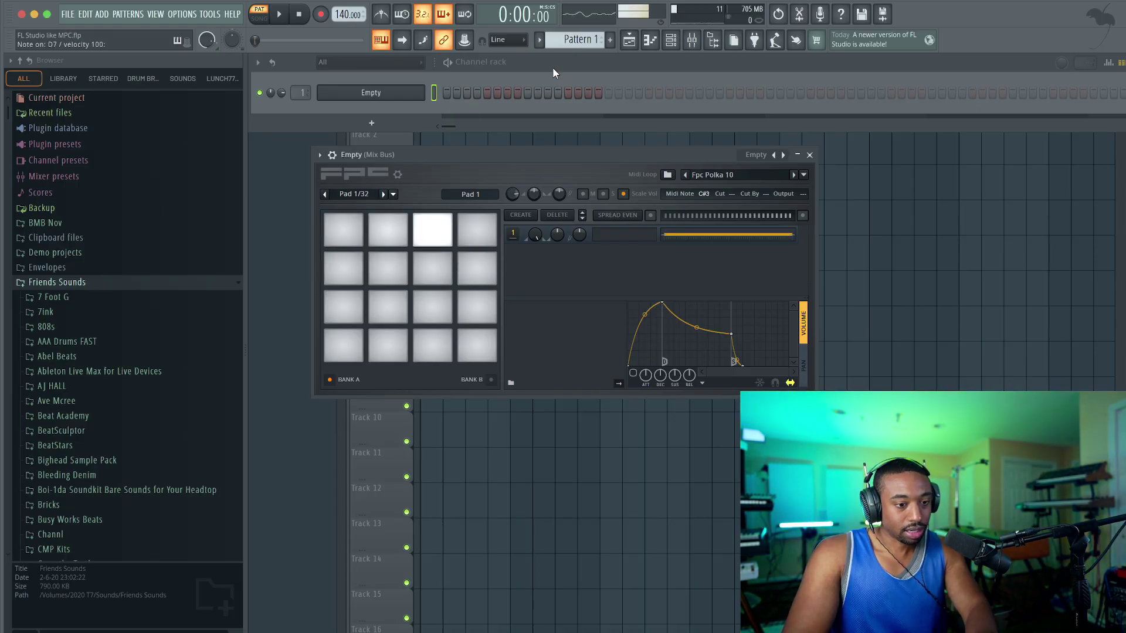
{"action": "key", "text": "4"}
{"action": "key", "text": "z"}
{"action": "key", "text": "x"}
{"action": "key", "text": "c"}
{"action": "key", "text": "v"}
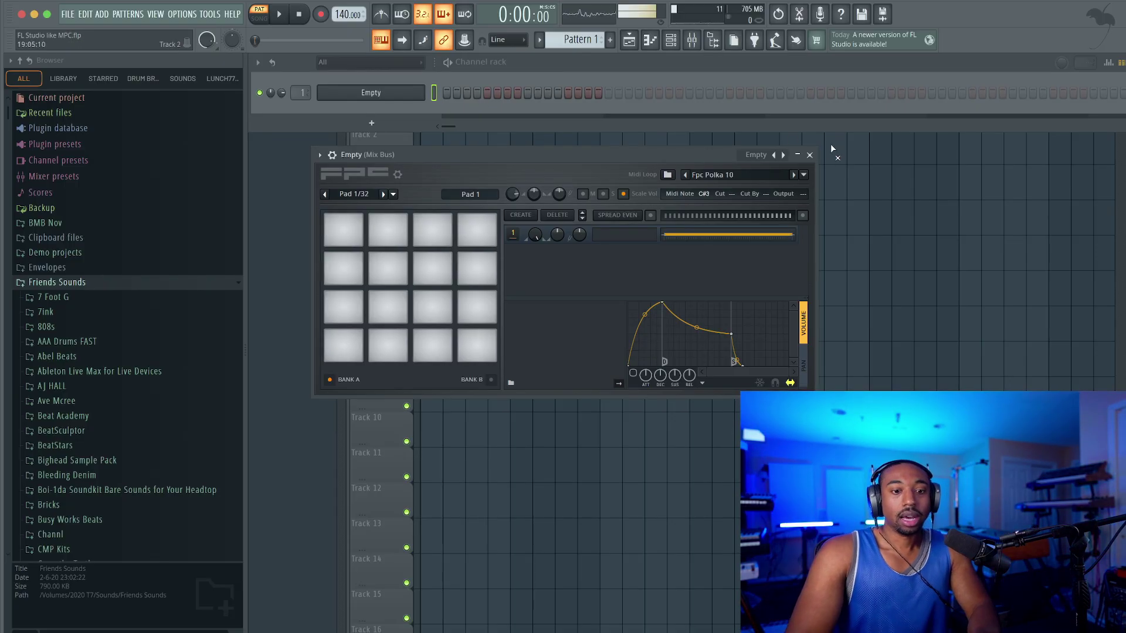
Close and reopen the FPC channel, and expand the Lunch77 folder inside Friends Sounds.
{"action": "left_click", "coordinate": [810, 155]}
{"action": "left_click", "coordinate": [422, 93]}
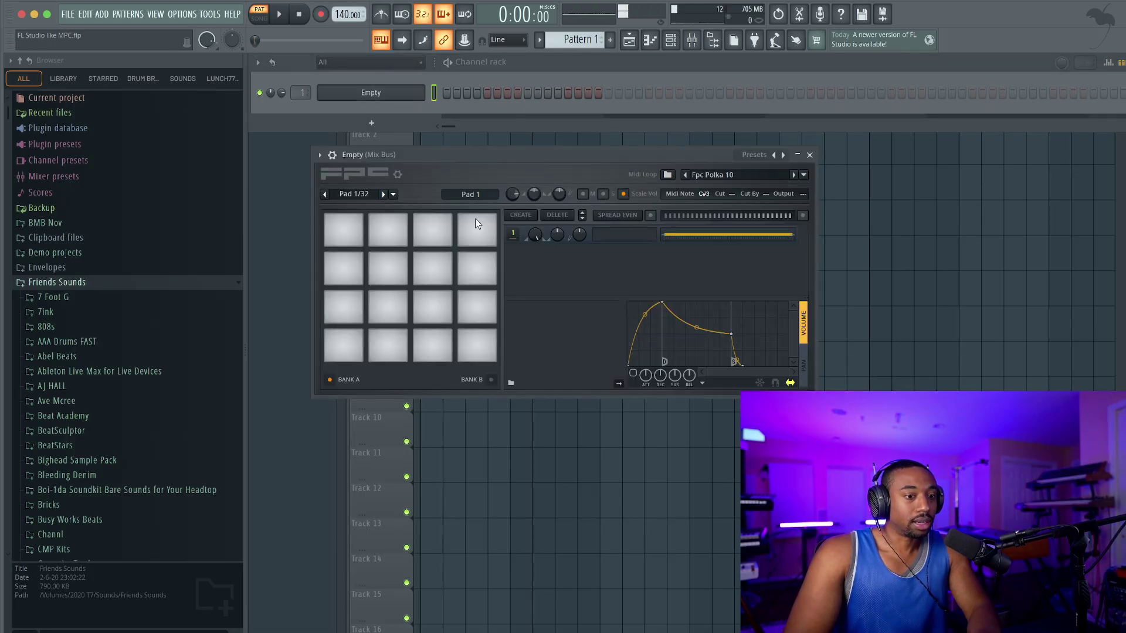
{"action": "scroll", "coordinate": [151, 386], "scroll_direction": "down", "scroll_amount": 15}
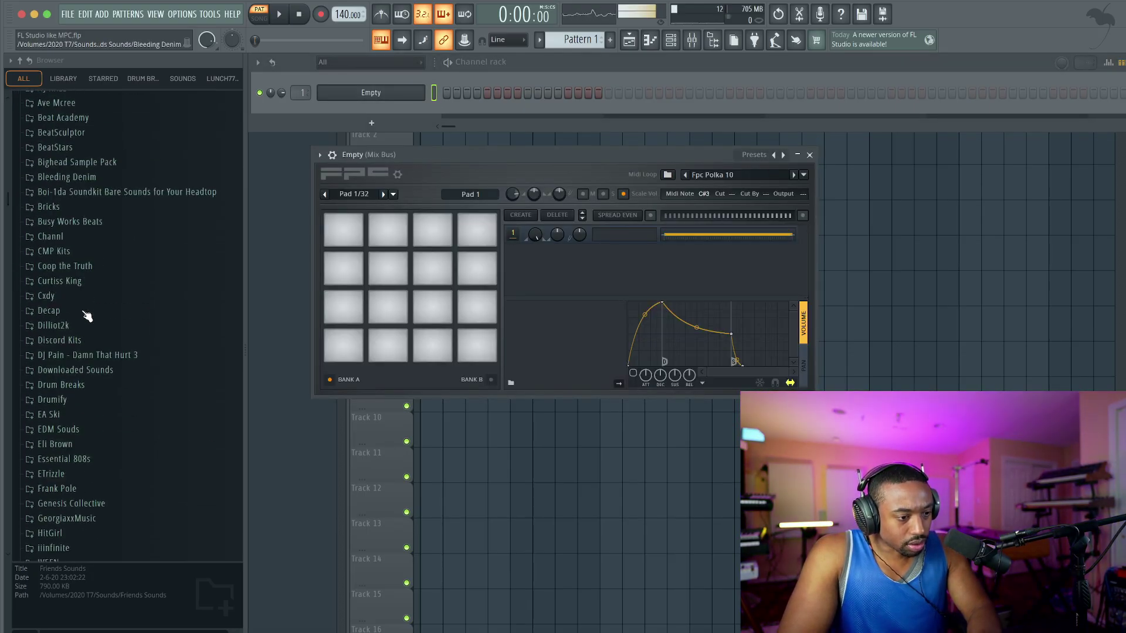
{"action": "left_click", "coordinate": [59, 471]}
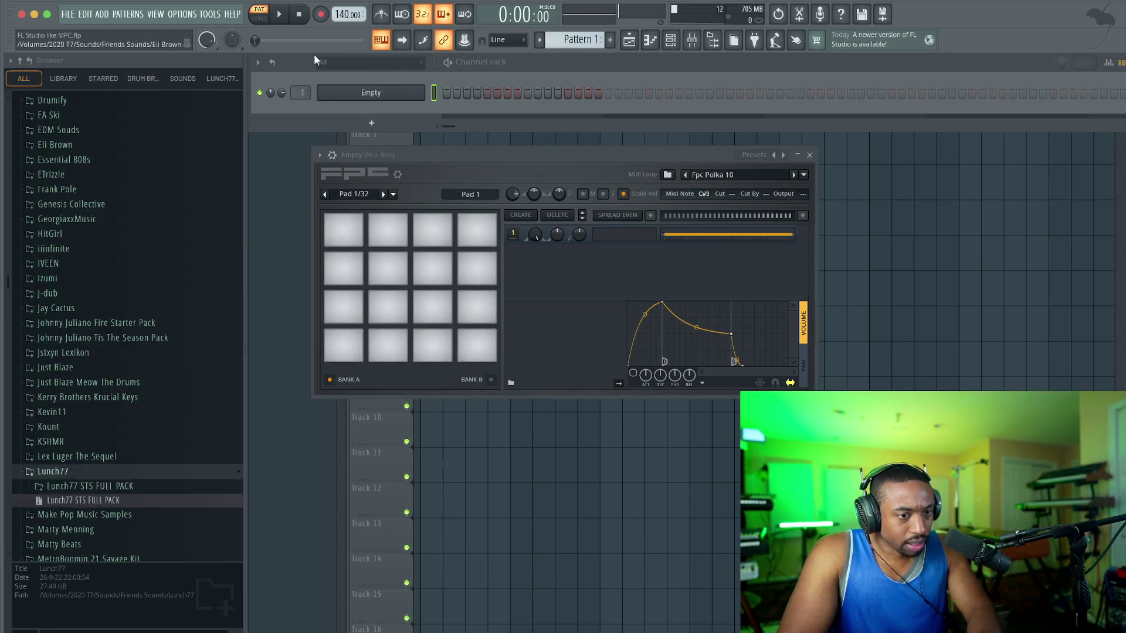
Enable the metronome and set the project tempo to 93 BPM while the pattern plays.
{"action": "left_click", "coordinate": [380, 14]}
{"action": "key", "text": "space"}
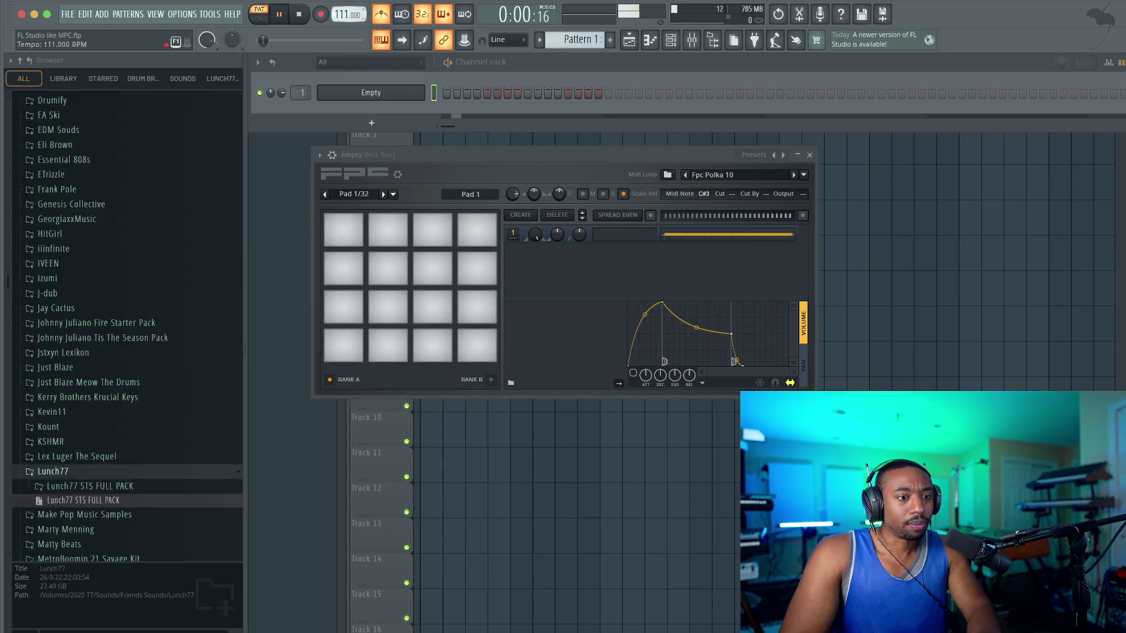
{"action": "left_click_drag", "start_coordinate": [343, 15], "coordinate": [343, 32]}
Expand Lunch77 STS FULL PACK down through The Alchemist and Secret Sauce Vol. 1 to its Drum Kits folder.
{"action": "scroll", "coordinate": [45, 408], "scroll_direction": "down", "scroll_amount": 5}
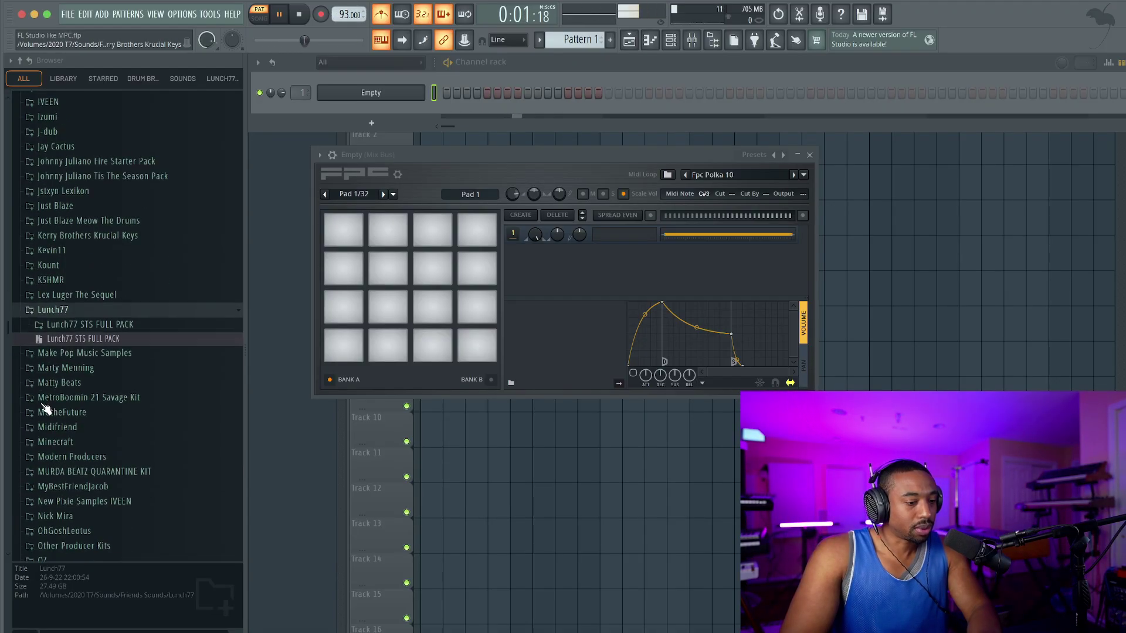
{"action": "left_click", "coordinate": [106, 325]}
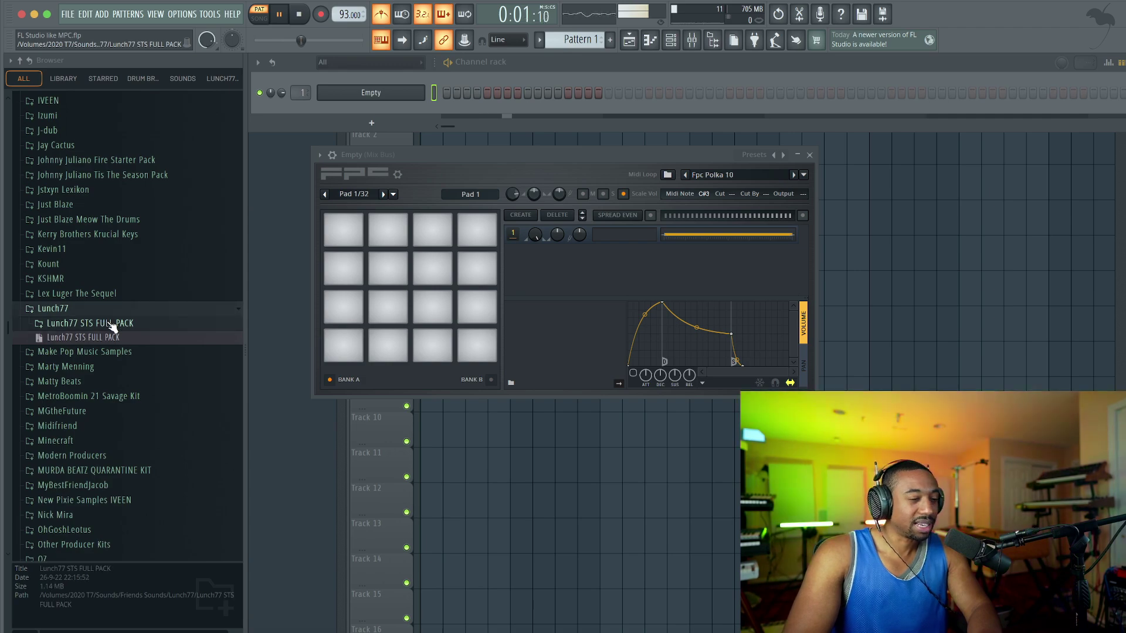
{"action": "scroll", "coordinate": [109, 348], "scroll_direction": "down", "scroll_amount": 2}
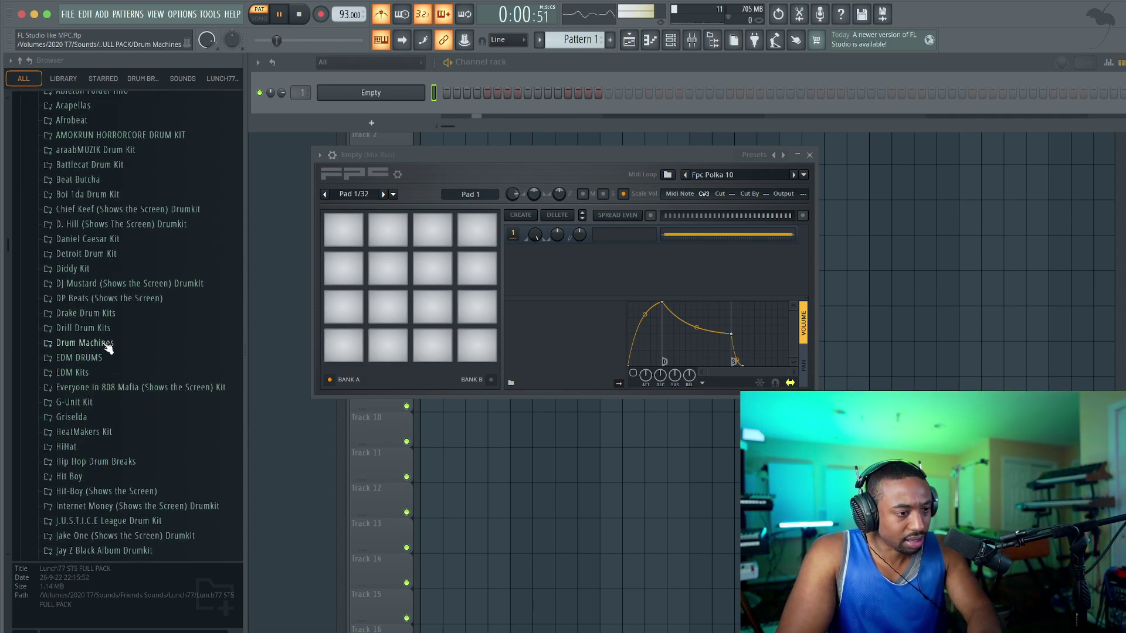
{"action": "scroll", "coordinate": [109, 348], "scroll_direction": "down", "scroll_amount": 12}
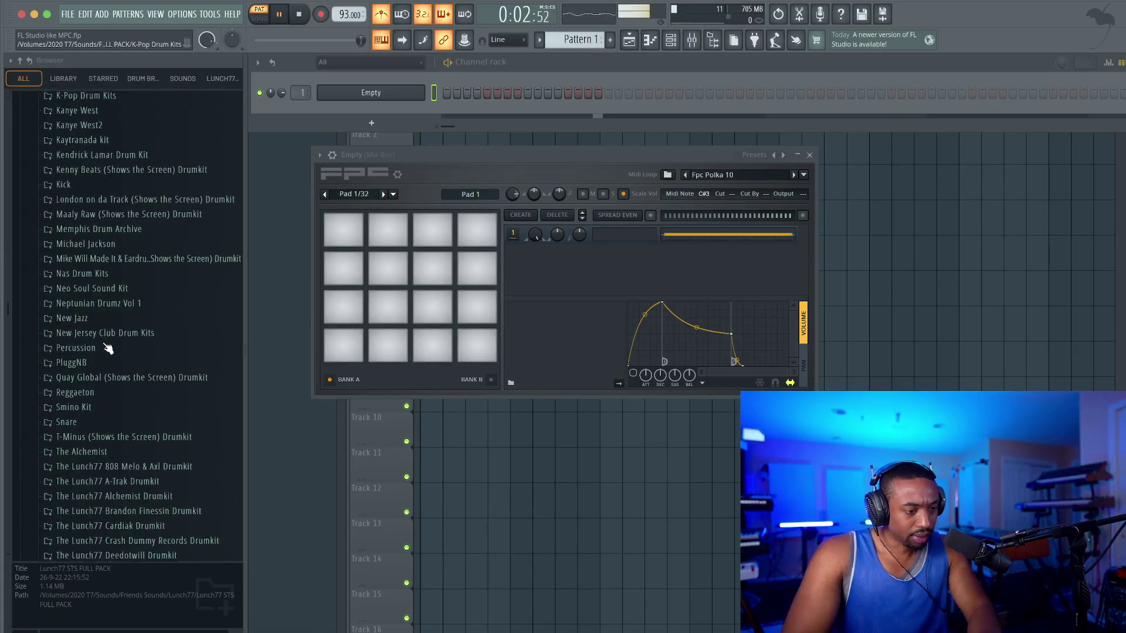
{"action": "scroll", "coordinate": [108, 348], "scroll_direction": "down", "scroll_amount": 2}
{"action": "left_click", "coordinate": [108, 368]}
{"action": "left_click", "coordinate": [116, 384]}
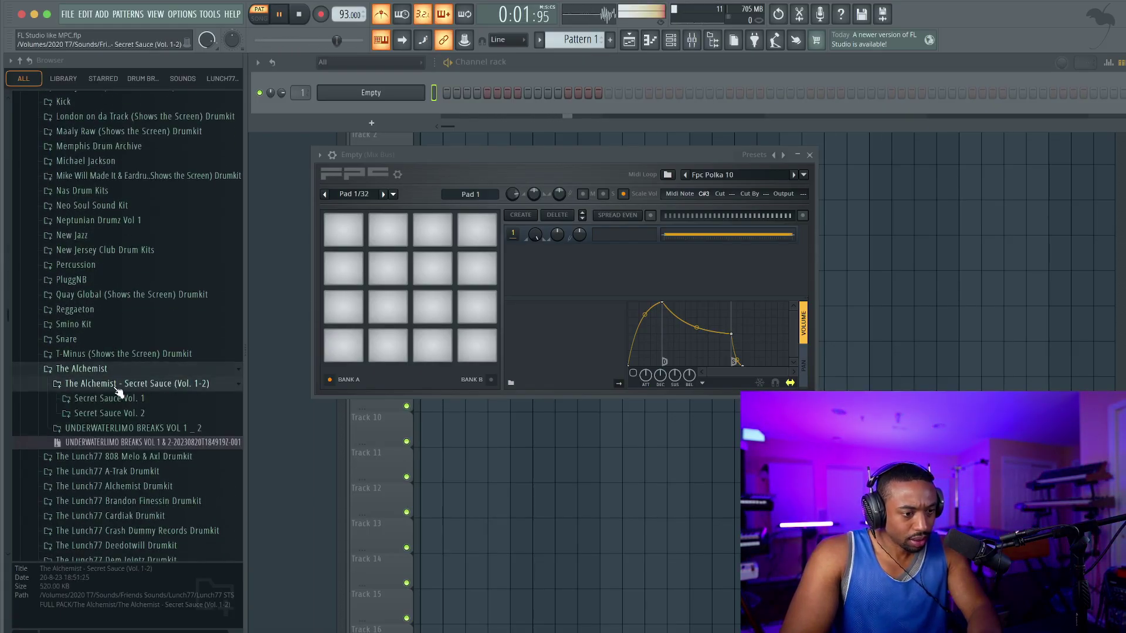
{"action": "left_click", "coordinate": [130, 401]}
{"action": "left_click", "coordinate": [117, 413]}
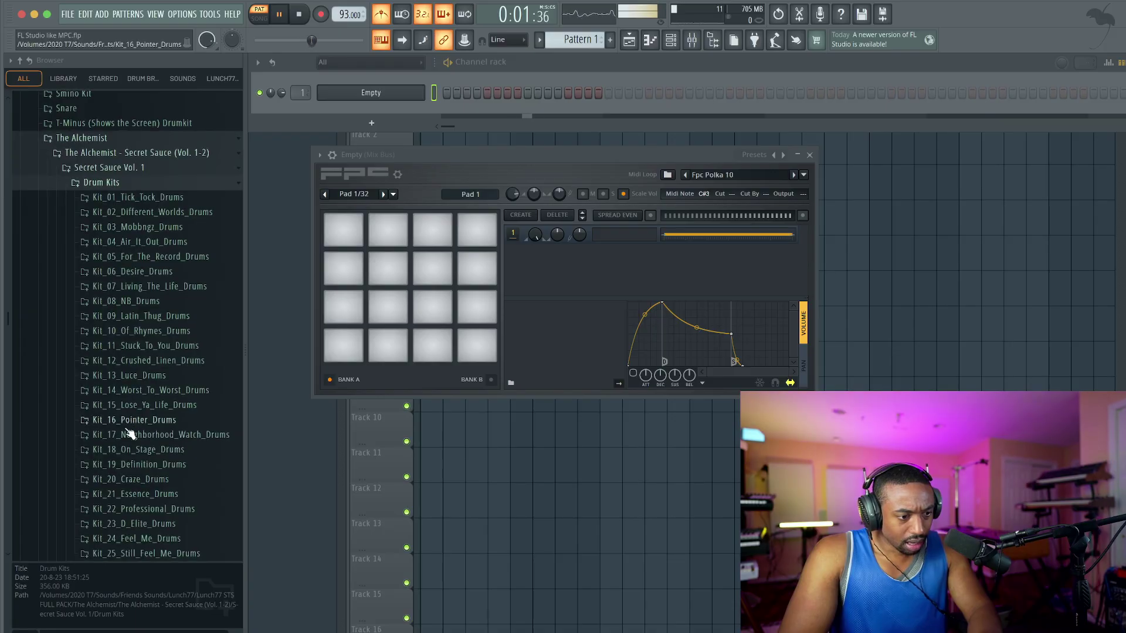
Audition the drum, hat and first kick in Kit_09_Latin_Thug_Drums, and stop the running playback.
{"action": "left_click", "coordinate": [149, 316]}
{"action": "left_click", "coordinate": [154, 343]}
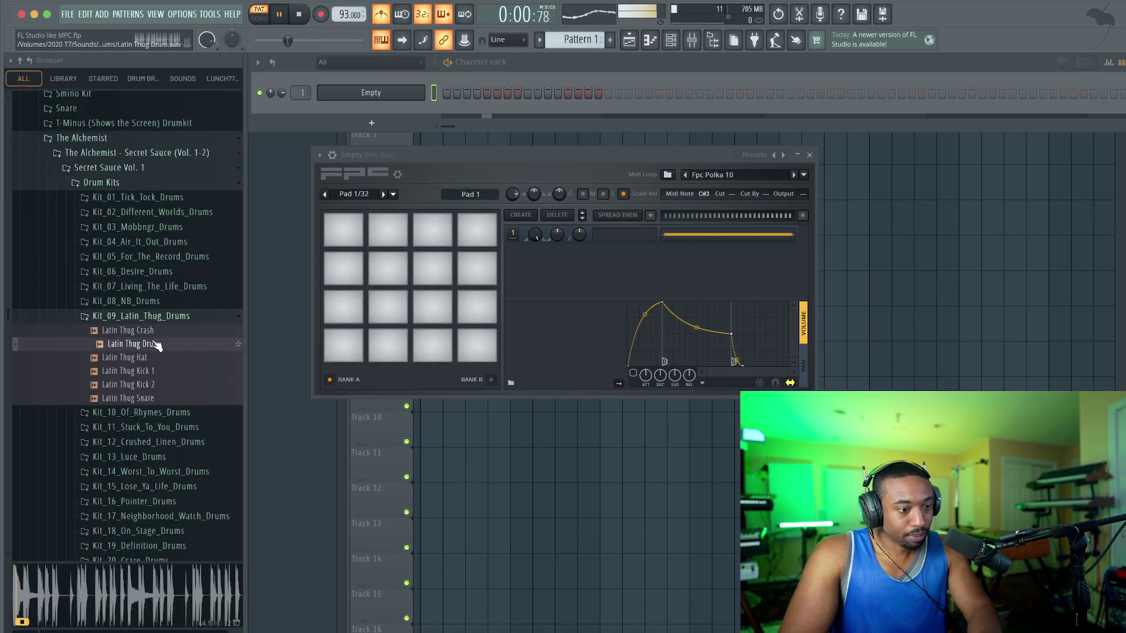
{"action": "left_click", "coordinate": [154, 357]}
{"action": "left_click", "coordinate": [153, 372]}
{"action": "left_click", "coordinate": [152, 358]}
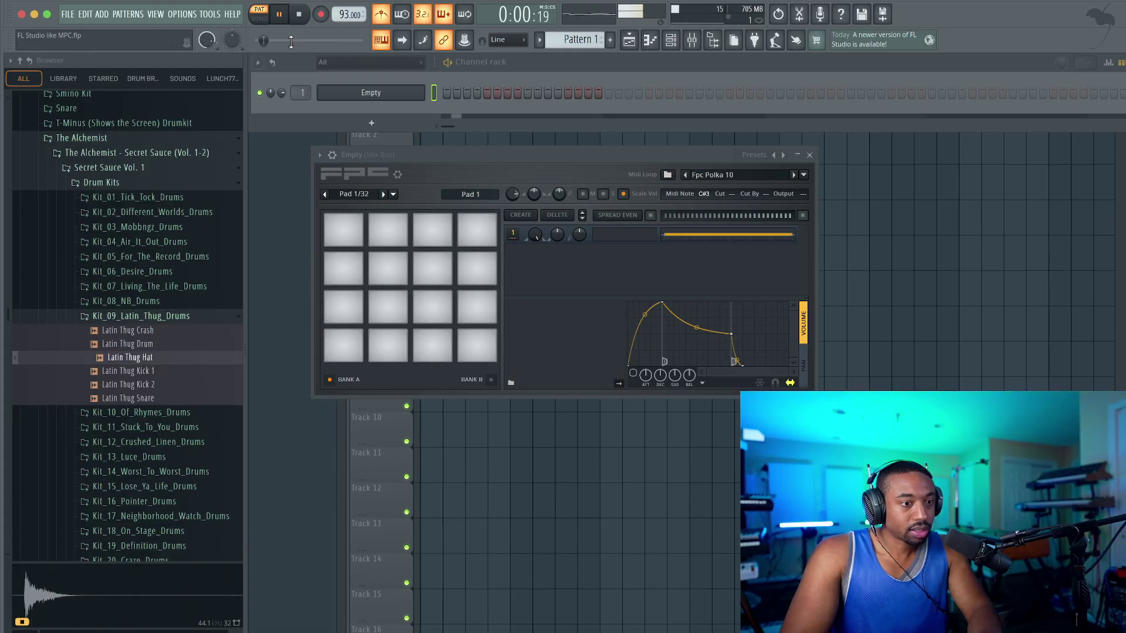
{"action": "left_click", "coordinate": [299, 15]}
Audition the hat in Kit_08_NB_Drums and the kick, rimshot and snare in Kit_07_Living_The_Life_Drums.
{"action": "left_click", "coordinate": [129, 301]}
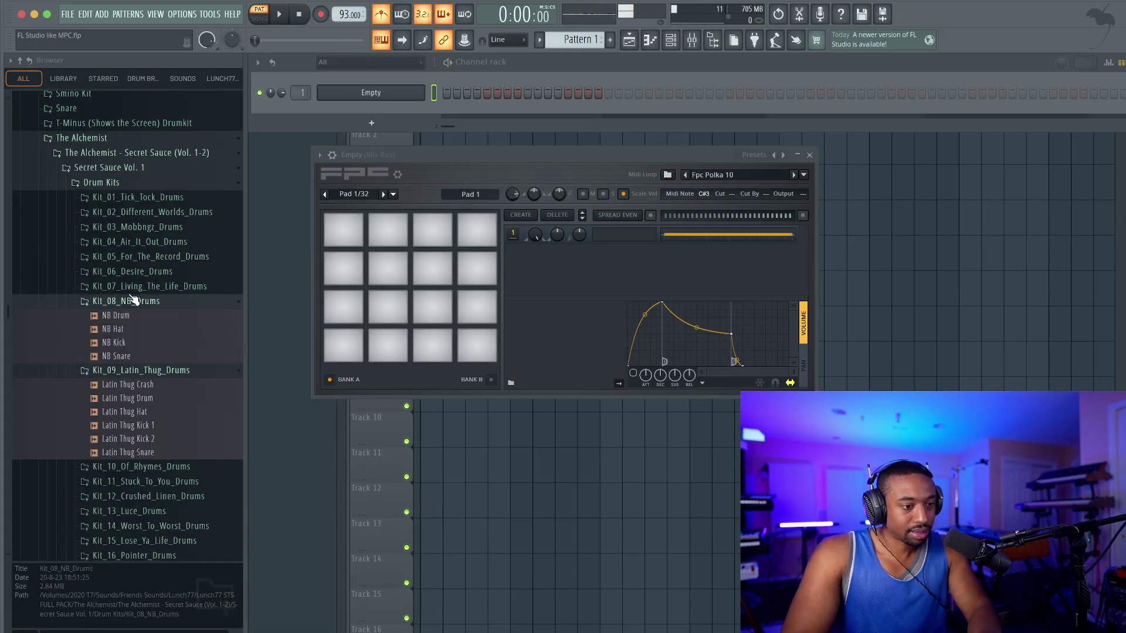
{"action": "left_click", "coordinate": [143, 330]}
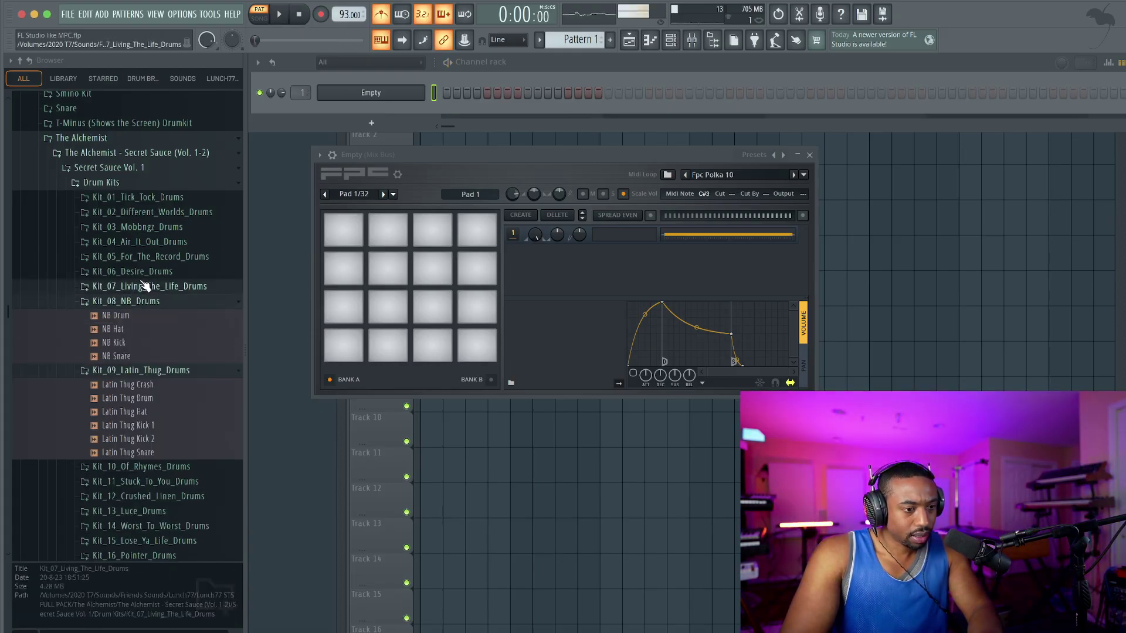
{"action": "left_click", "coordinate": [143, 286]}
{"action": "left_click", "coordinate": [167, 327]}
{"action": "left_click", "coordinate": [168, 341]}
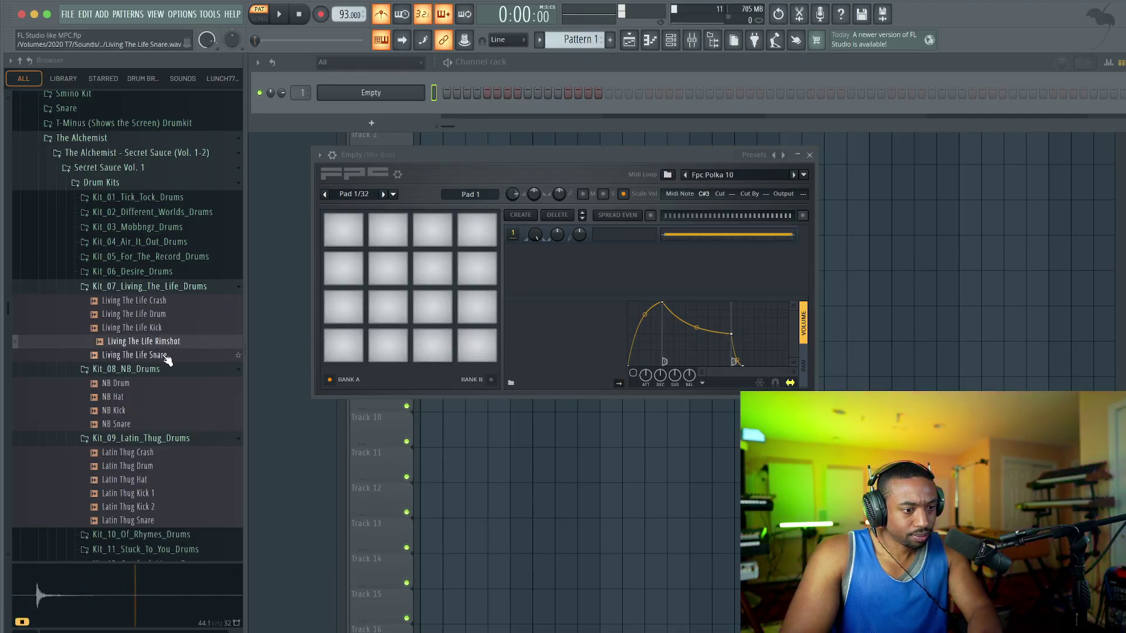
{"action": "left_click", "coordinate": [167, 355]}
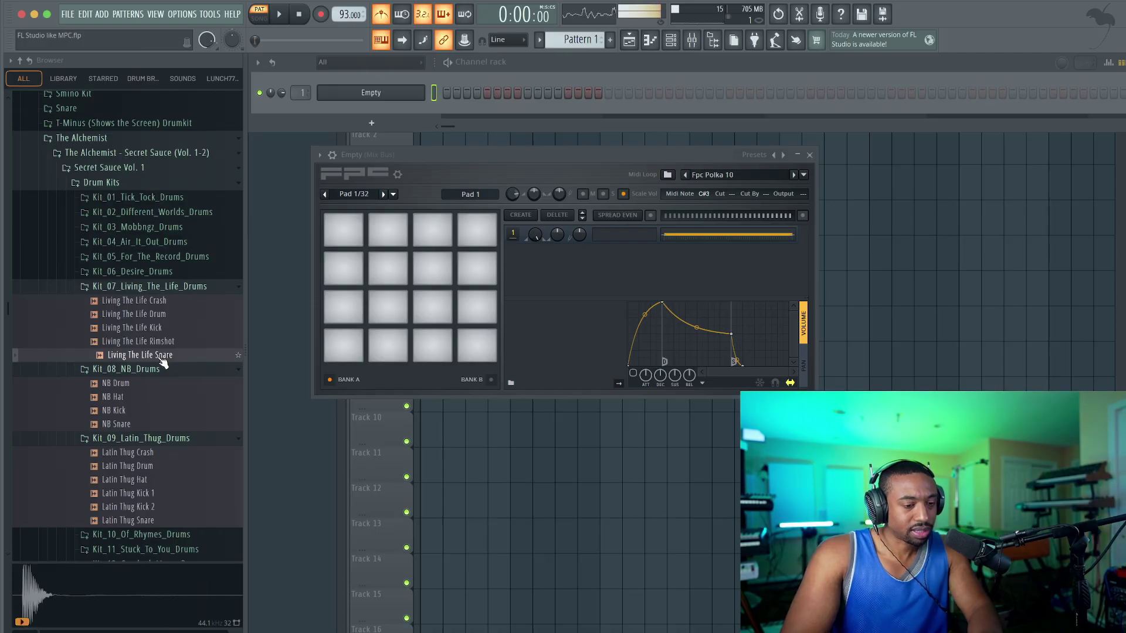
Assign the Living The Life Snare sample to FPC pad 2 and test it.
{"action": "left_click_drag", "start_coordinate": [169, 363], "coordinate": [387, 352]}
{"action": "left_click", "coordinate": [347, 345]}
{"action": "left_click", "coordinate": [393, 345]}
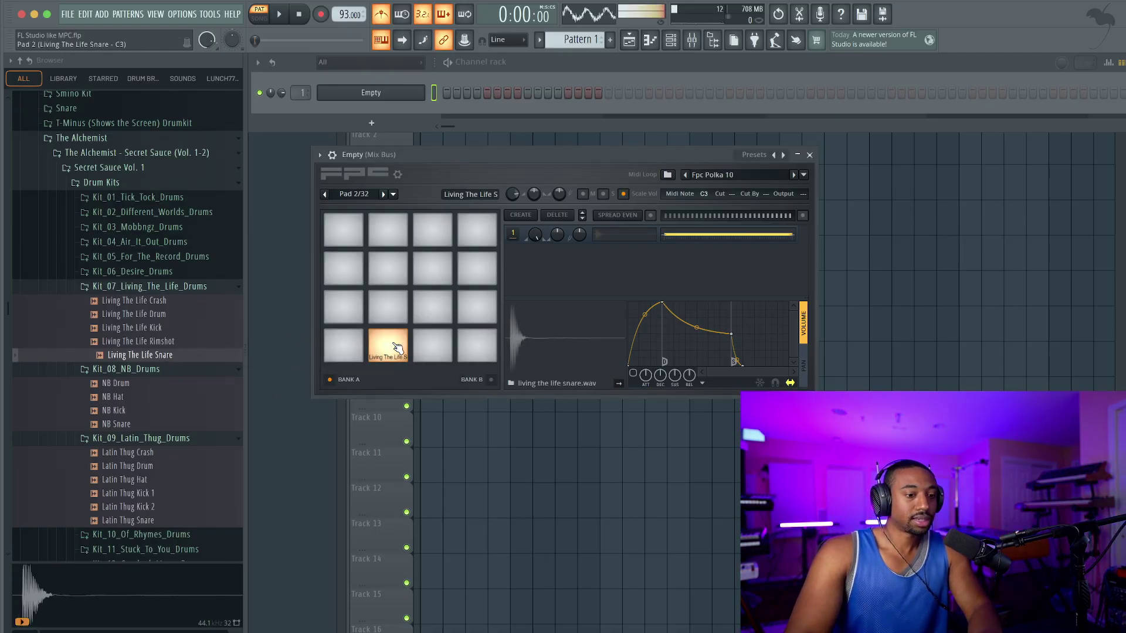
Trigger the other pads in the two lower rows of bank A to compare them with the loaded pad.
{"action": "left_click", "coordinate": [444, 349]}
{"action": "left_click", "coordinate": [482, 347]}
{"action": "left_click", "coordinate": [350, 308]}
{"action": "left_click", "coordinate": [393, 307]}
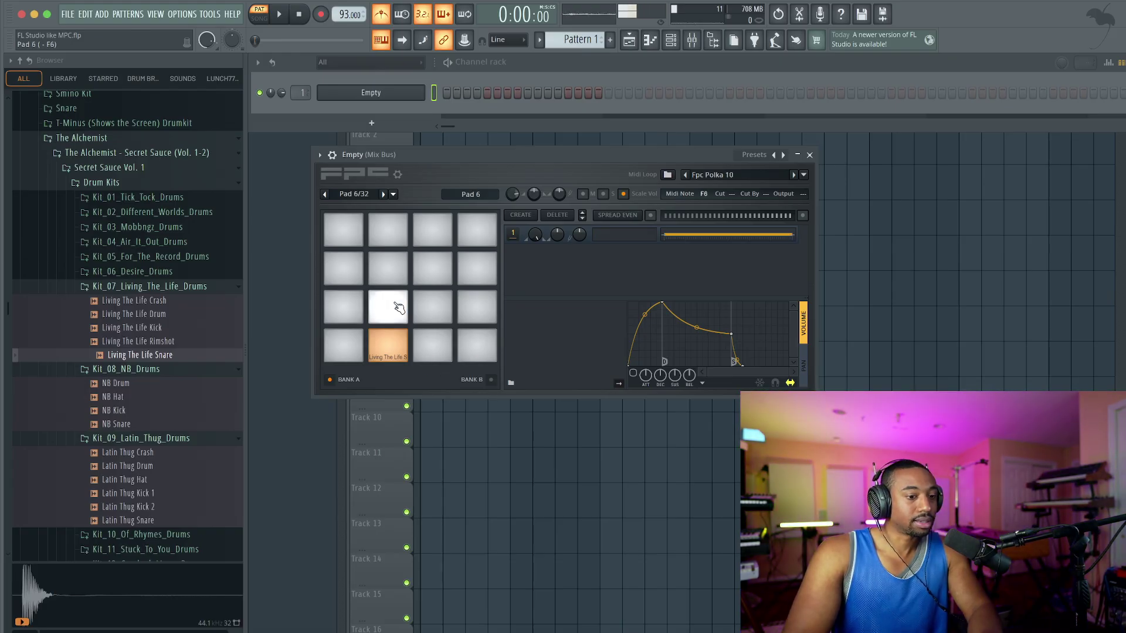
{"action": "left_click", "coordinate": [457, 308]}
{"action": "left_click", "coordinate": [460, 308]}
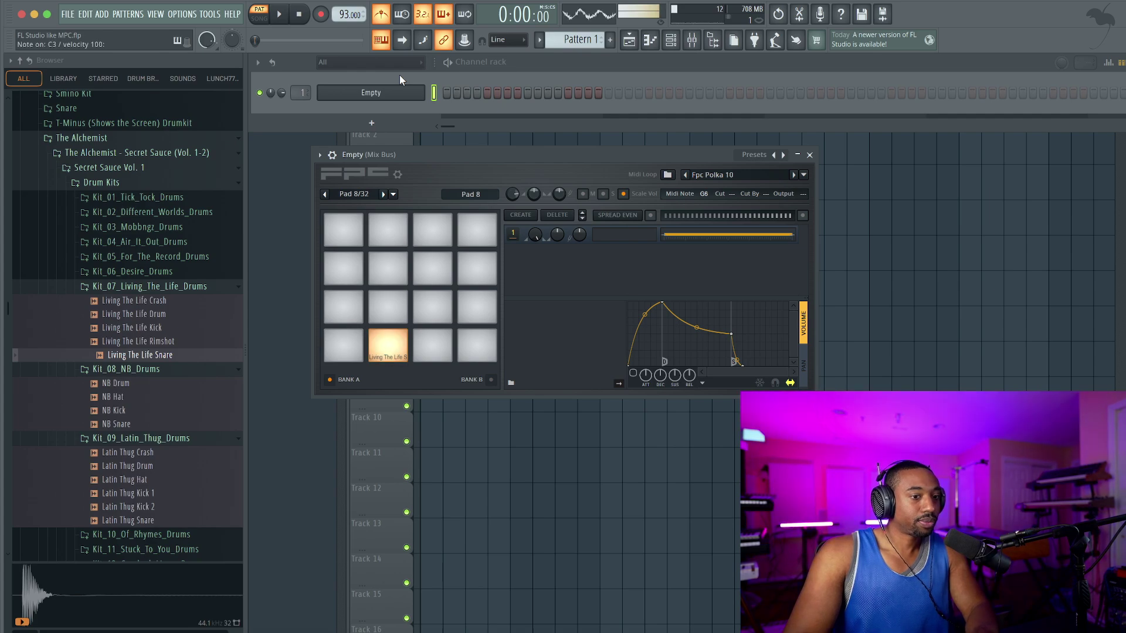
Open pad 2's snare sample in a widened Edison window and trim the silence from it.
{"action": "left_click", "coordinate": [388, 345]}
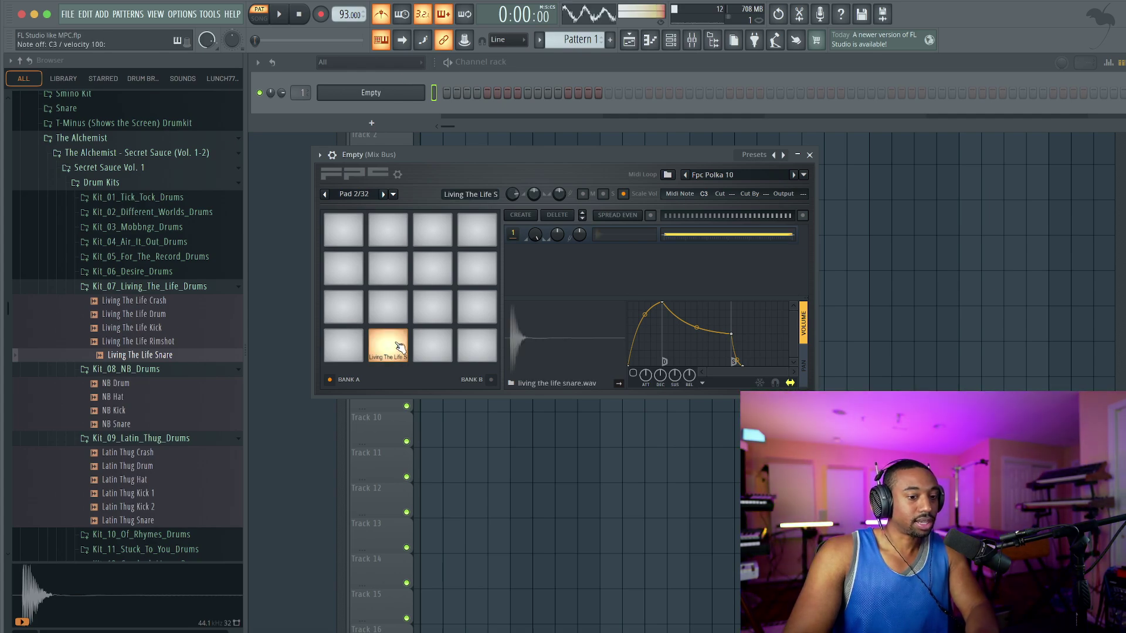
{"action": "right_click", "coordinate": [527, 328]}
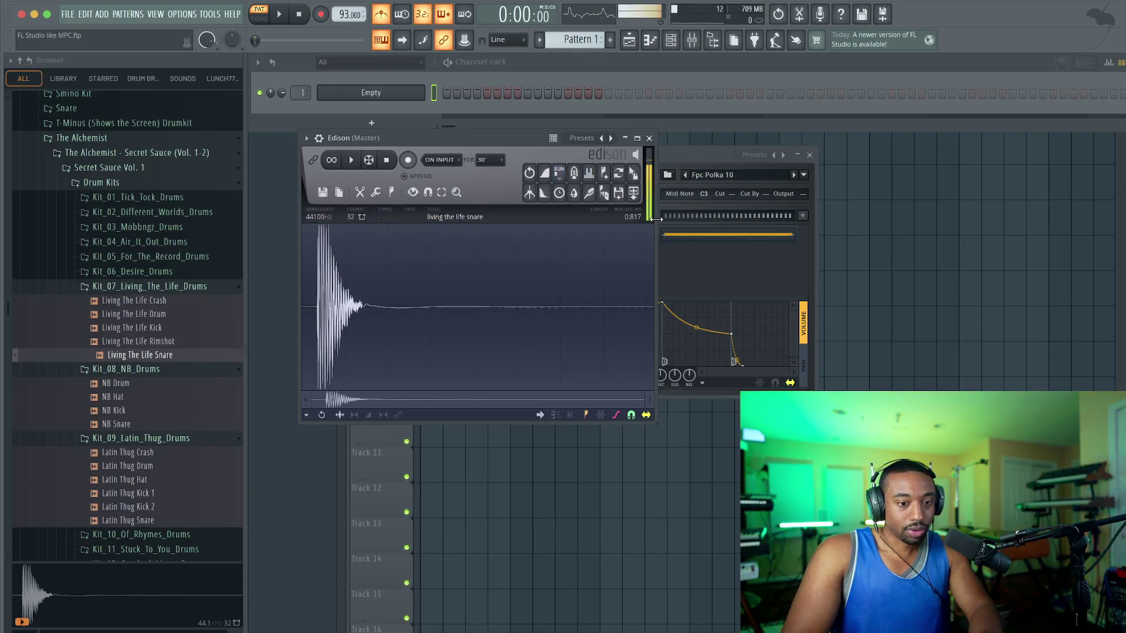
{"action": "left_click_drag", "start_coordinate": [655, 219], "coordinate": [791, 219]}
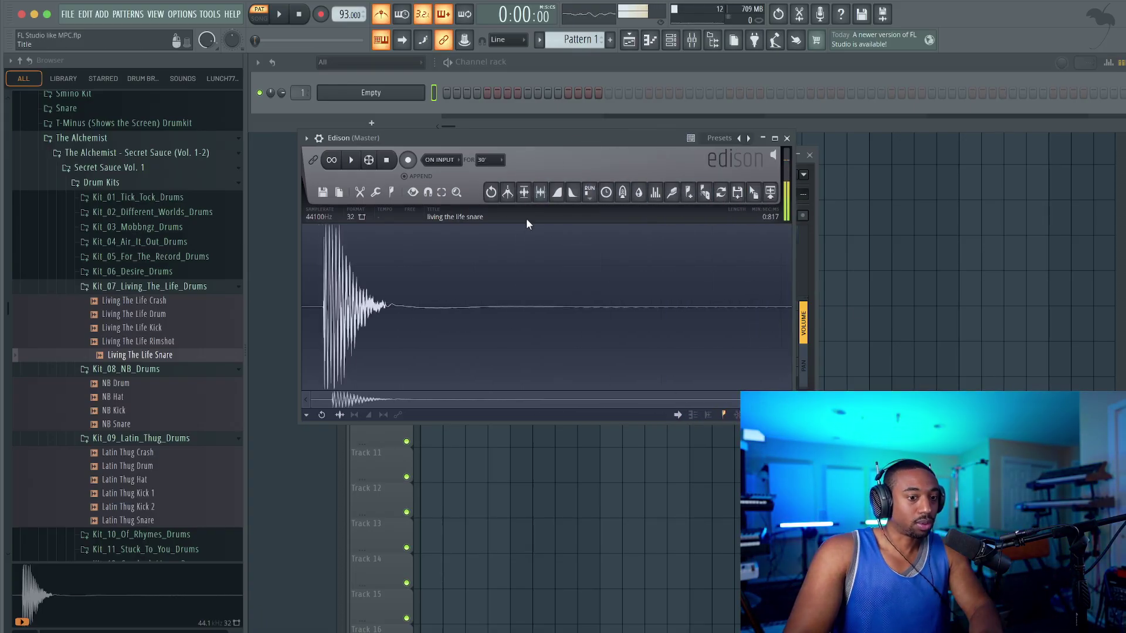
{"action": "left_click", "coordinate": [543, 194]}
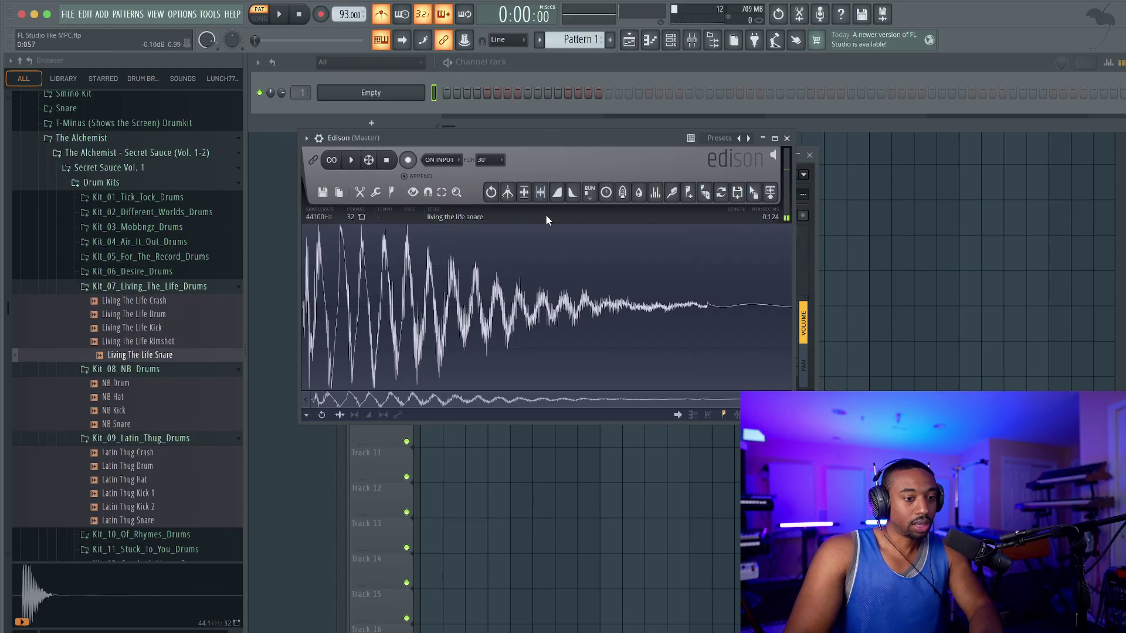
Replace the sample in pad 2 with the trimmed snare from Edison and close the audio editor.
{"action": "left_click_drag", "start_coordinate": [667, 138], "coordinate": [508, 165]}
{"action": "left_click_drag", "start_coordinate": [595, 220], "coordinate": [561, 321]}
{"action": "left_click", "coordinate": [627, 164]}
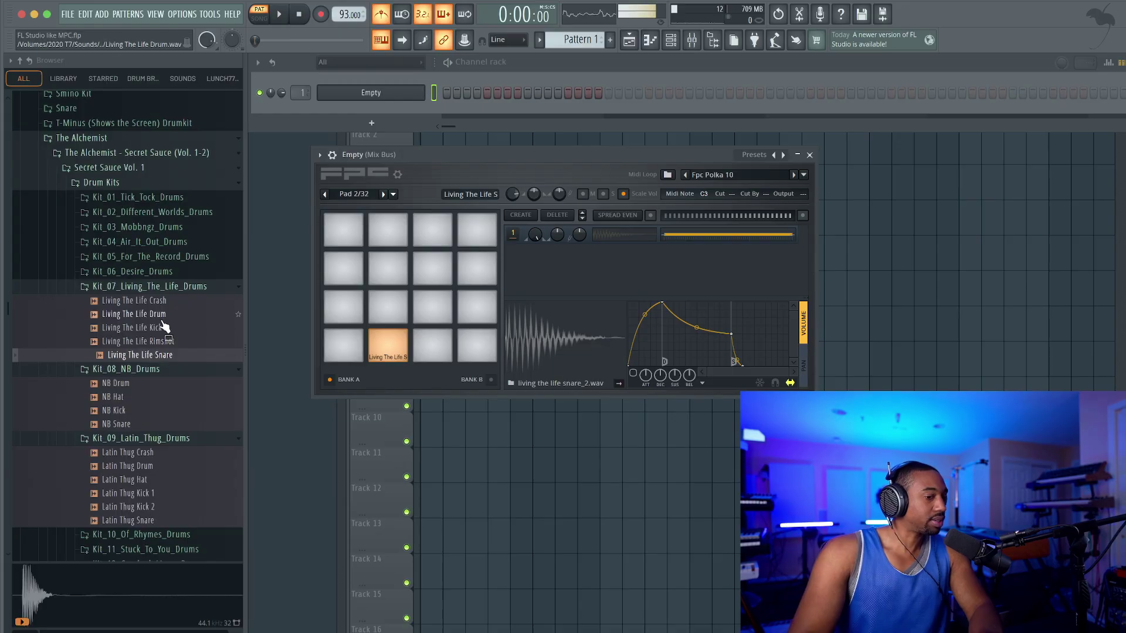
Add Desire Hat from Kit_06_Desire_Drums as a second layer on pad 2 and play the layered pad.
{"action": "left_click", "coordinate": [174, 275]}
{"action": "left_click", "coordinate": [170, 314]}
{"action": "left_click_drag", "start_coordinate": [189, 323], "coordinate": [390, 347]}
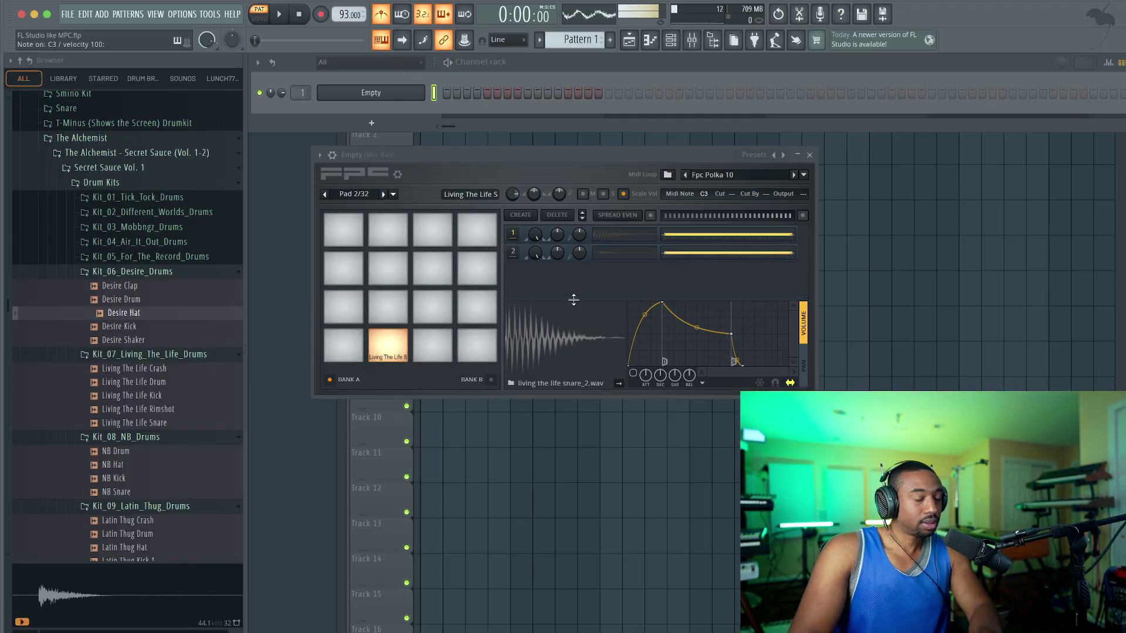
{"action": "left_click", "coordinate": [399, 342]}
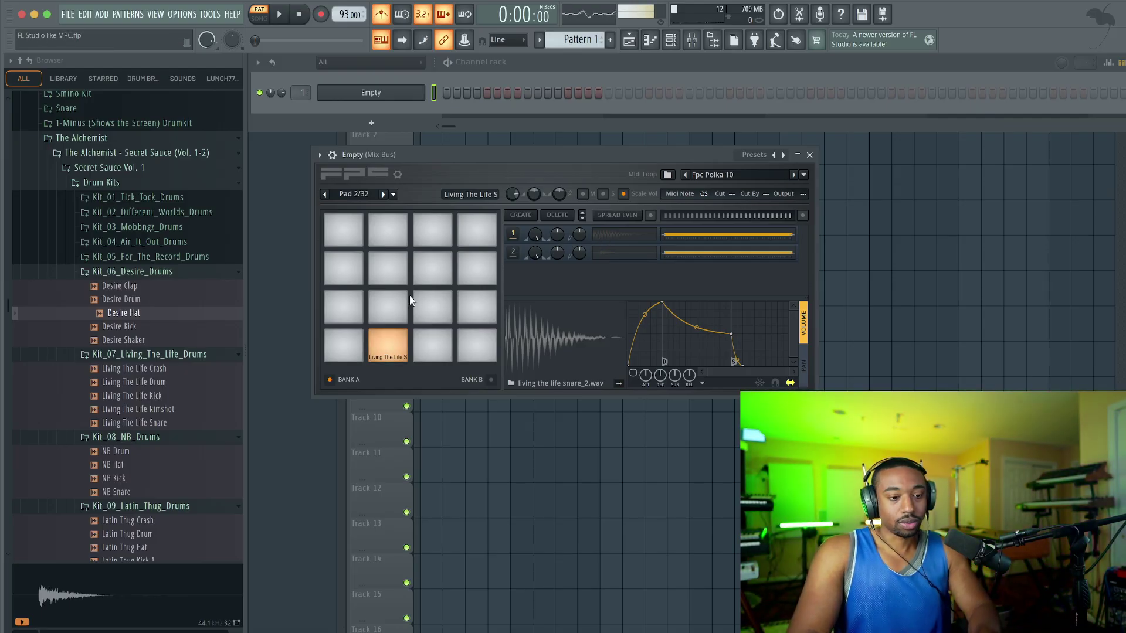
Audition Desire Kick, the samples of Kit_05_For_The_Record_Drums and Air It Out Kick from Kit_04_Air_It_Out_Drums.
{"action": "left_click", "coordinate": [151, 328]}
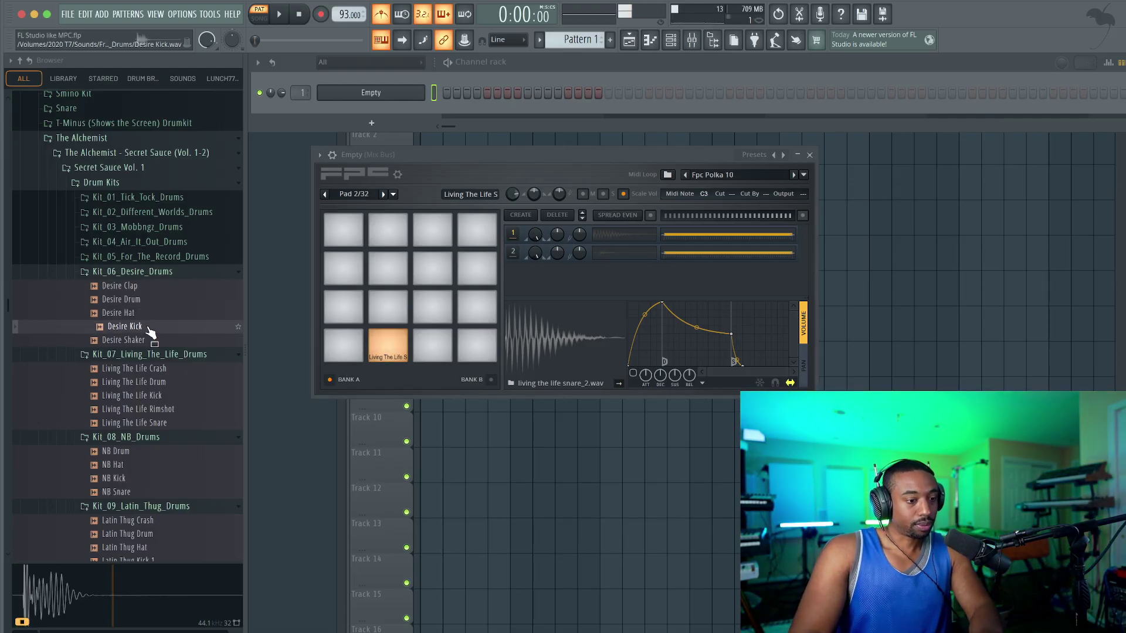
{"action": "left_click", "coordinate": [149, 258]}
{"action": "left_click", "coordinate": [147, 297]}
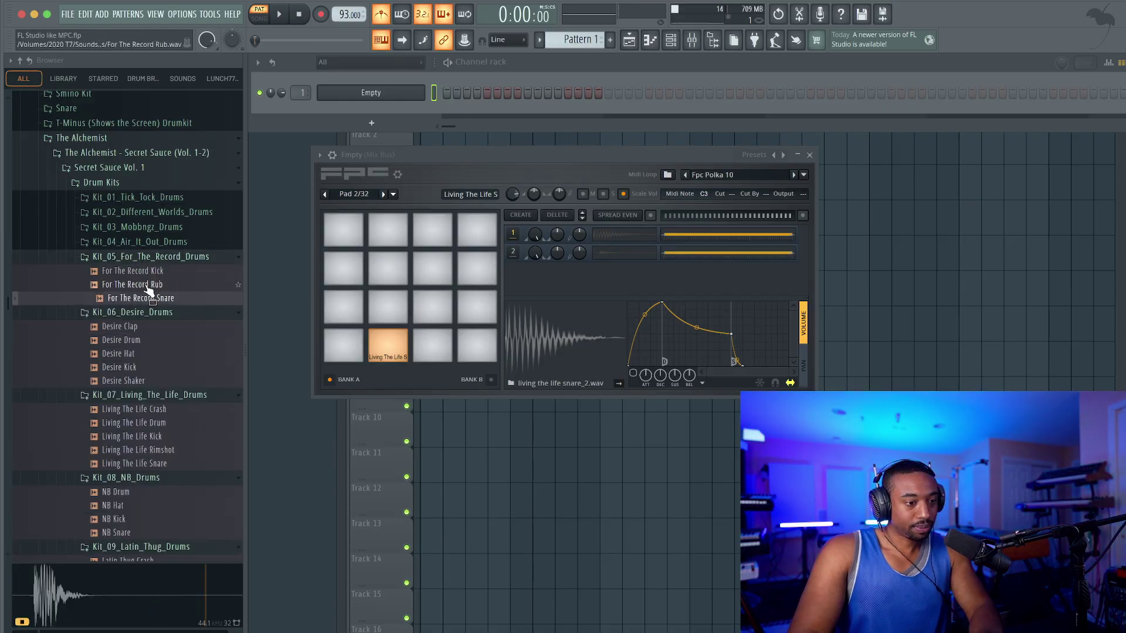
{"action": "left_click", "coordinate": [148, 285]}
{"action": "left_click", "coordinate": [148, 273]}
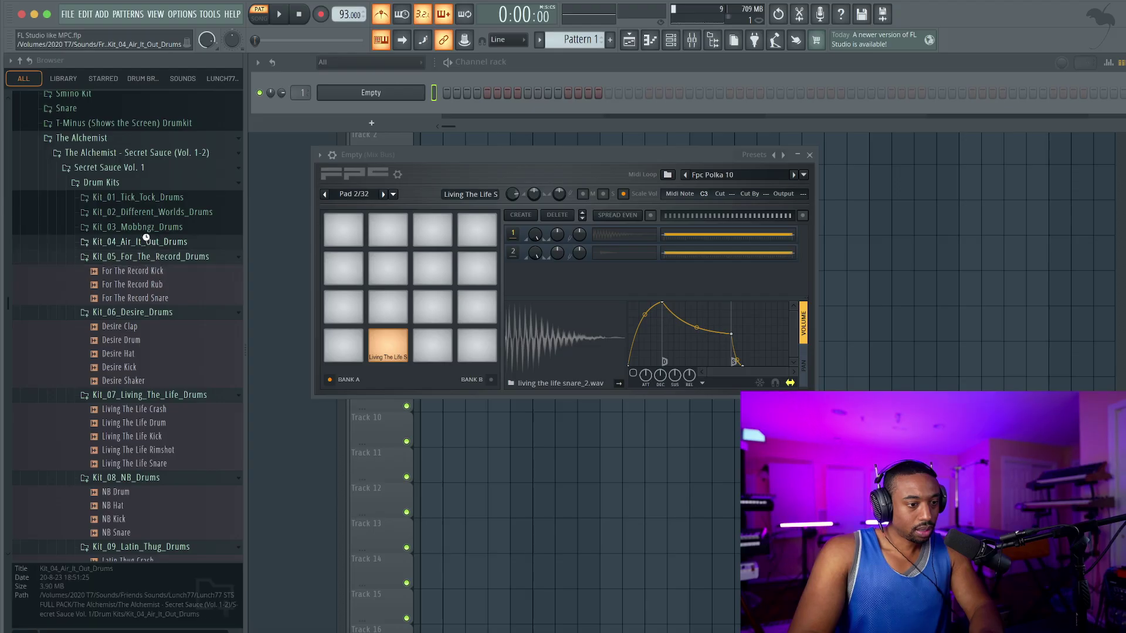
{"action": "left_click", "coordinate": [149, 242]}
{"action": "left_click", "coordinate": [150, 297]}
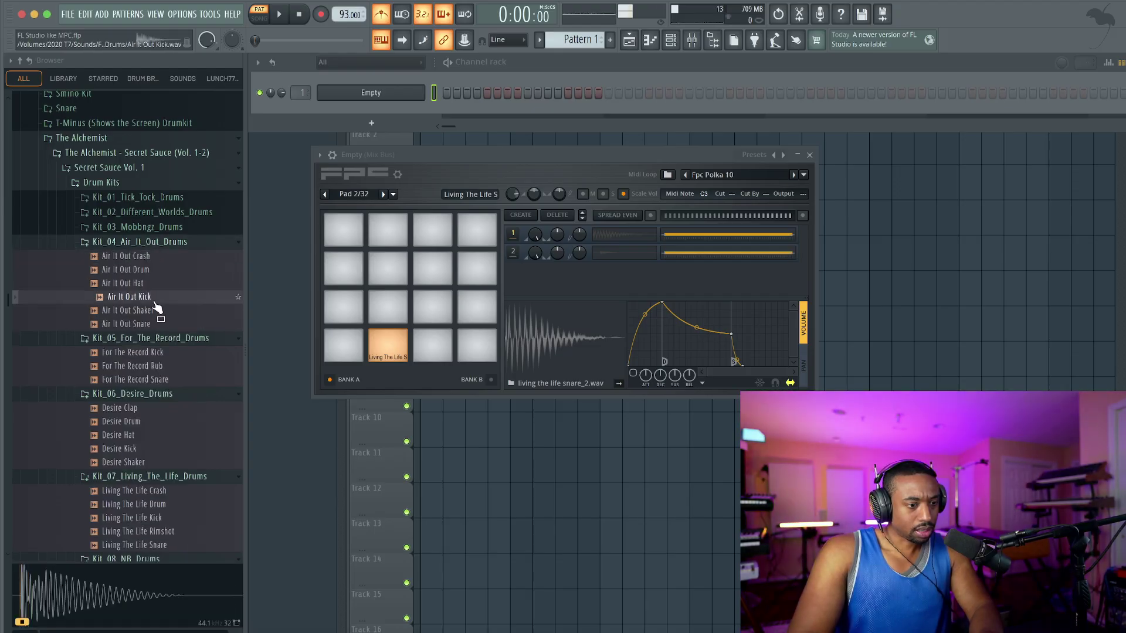
Audition Mobbngz Kick from Kit_03_Mobbngz_Drums and load it onto pad 1.
{"action": "left_click", "coordinate": [141, 227]}
{"action": "left_click", "coordinate": [149, 269]}
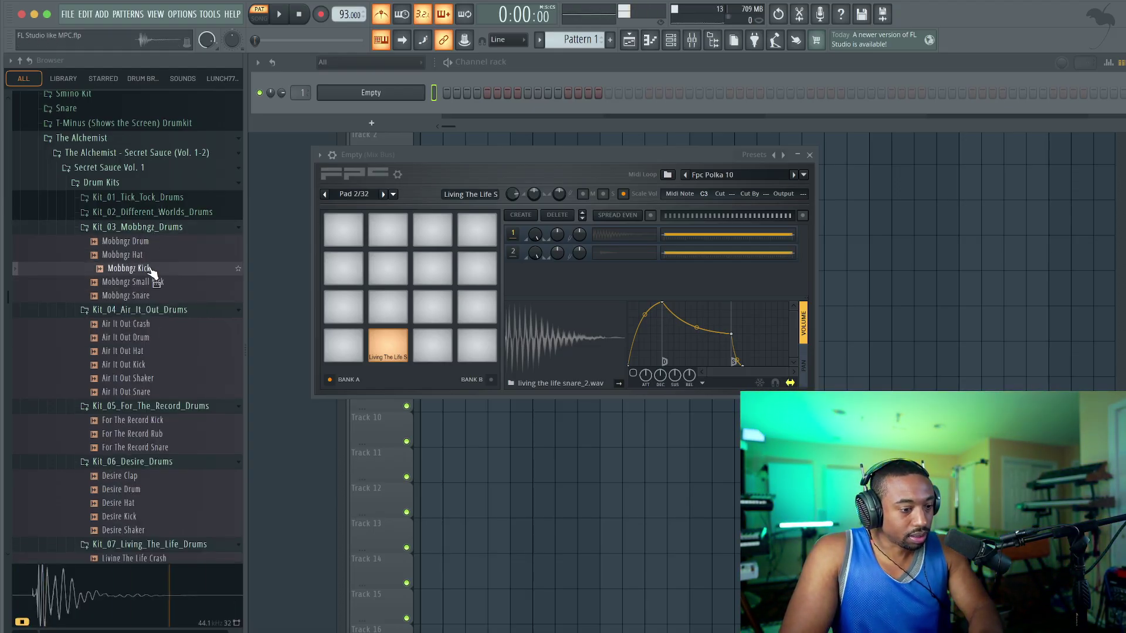
{"action": "left_click_drag", "start_coordinate": [295, 326], "coordinate": [343, 349]}
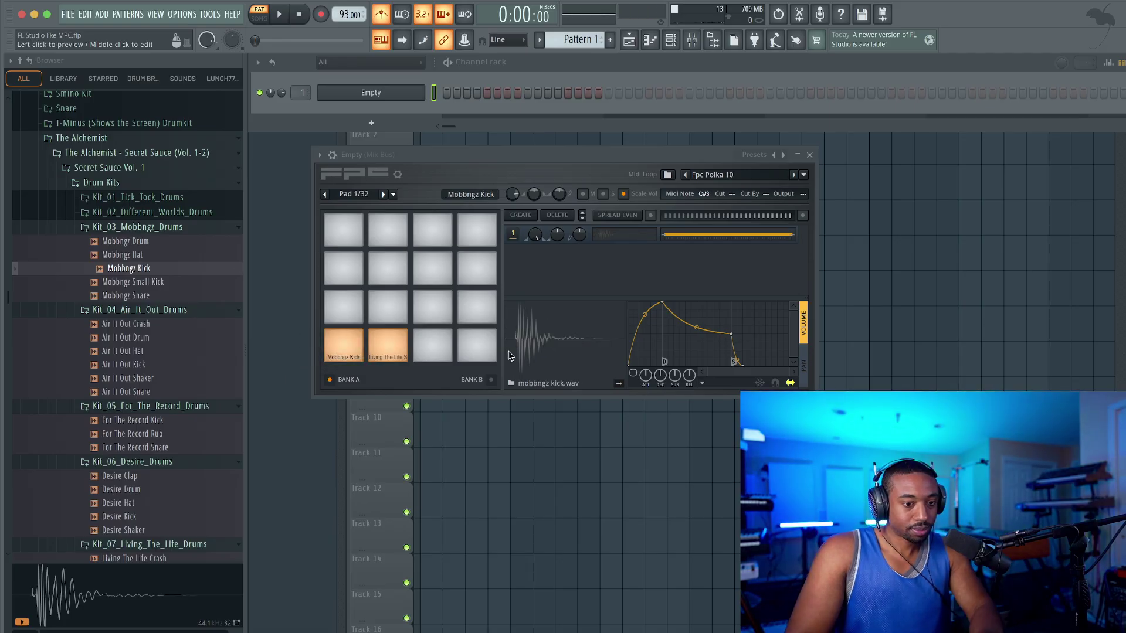
Trim the silence from pad 1's kick in Edison, replace the pad sample with the trimmed version and close the audio editor.
{"action": "right_click", "coordinate": [538, 339]}
{"action": "left_click", "coordinate": [555, 356]}
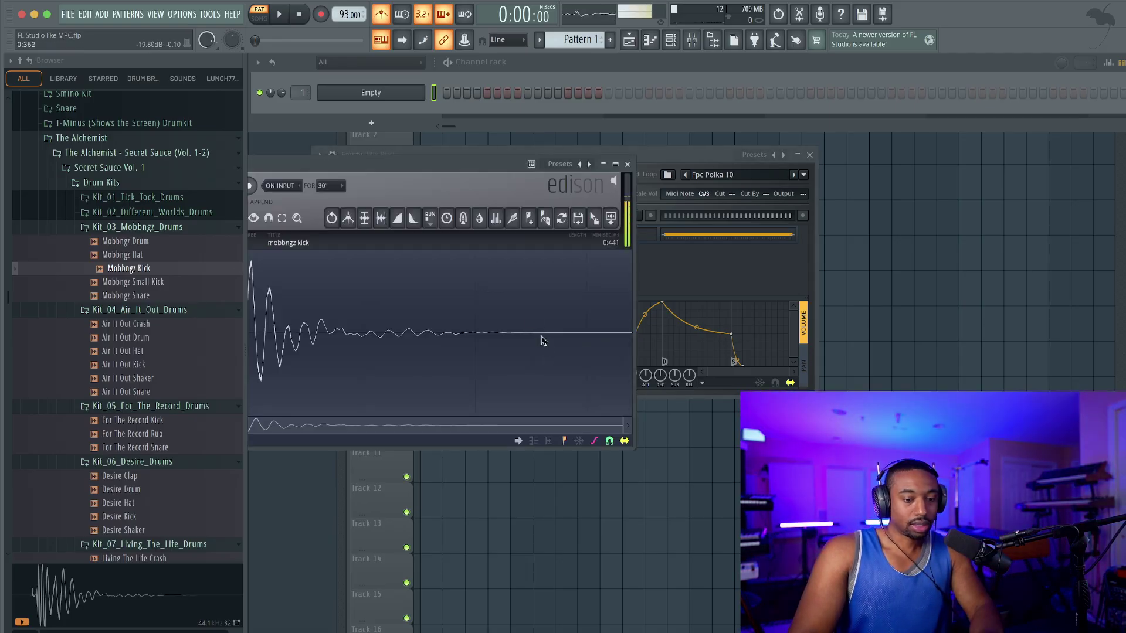
{"action": "left_click_drag", "start_coordinate": [407, 169], "coordinate": [525, 167]}
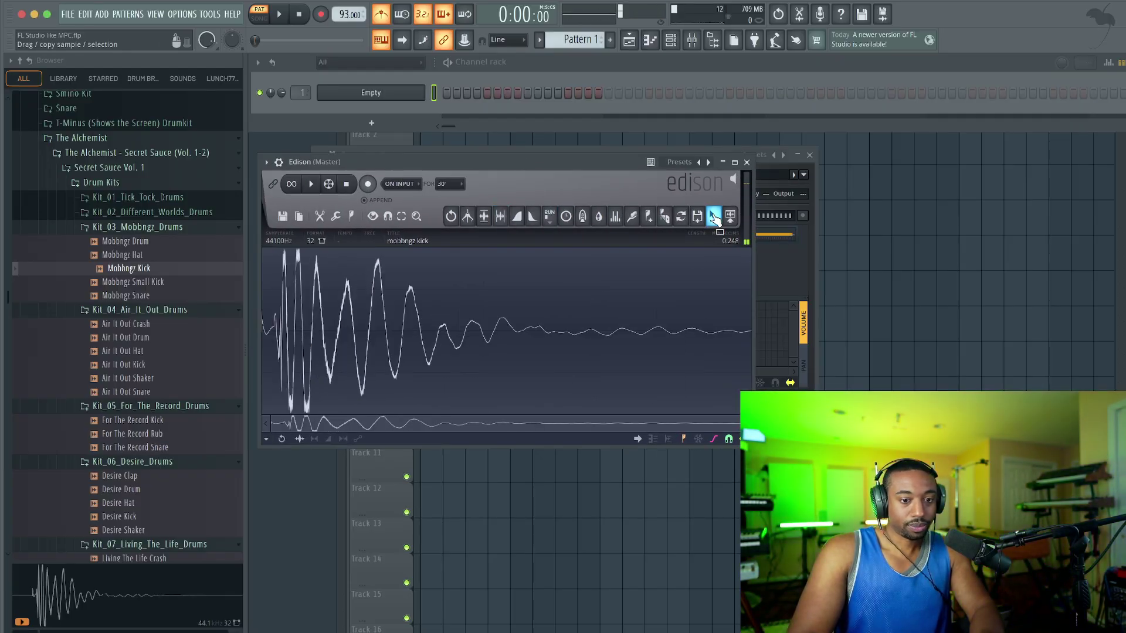
{"action": "left_click_drag", "start_coordinate": [714, 217], "coordinate": [377, 348]}
{"action": "left_click_drag", "start_coordinate": [549, 328], "coordinate": [562, 327]}
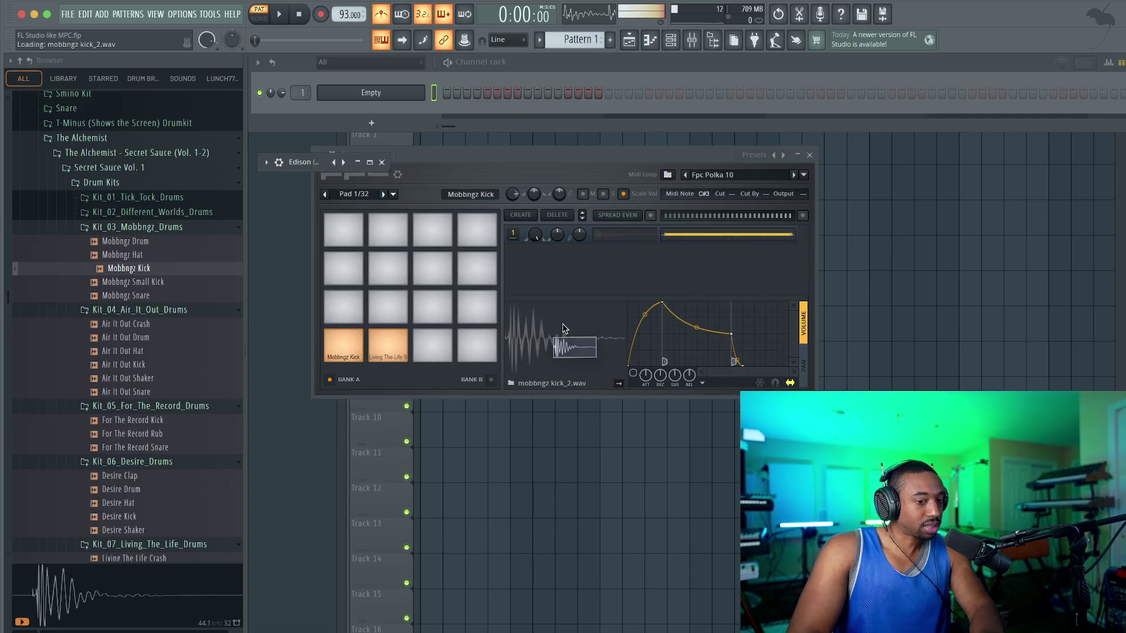
{"action": "left_click", "coordinate": [747, 162]}
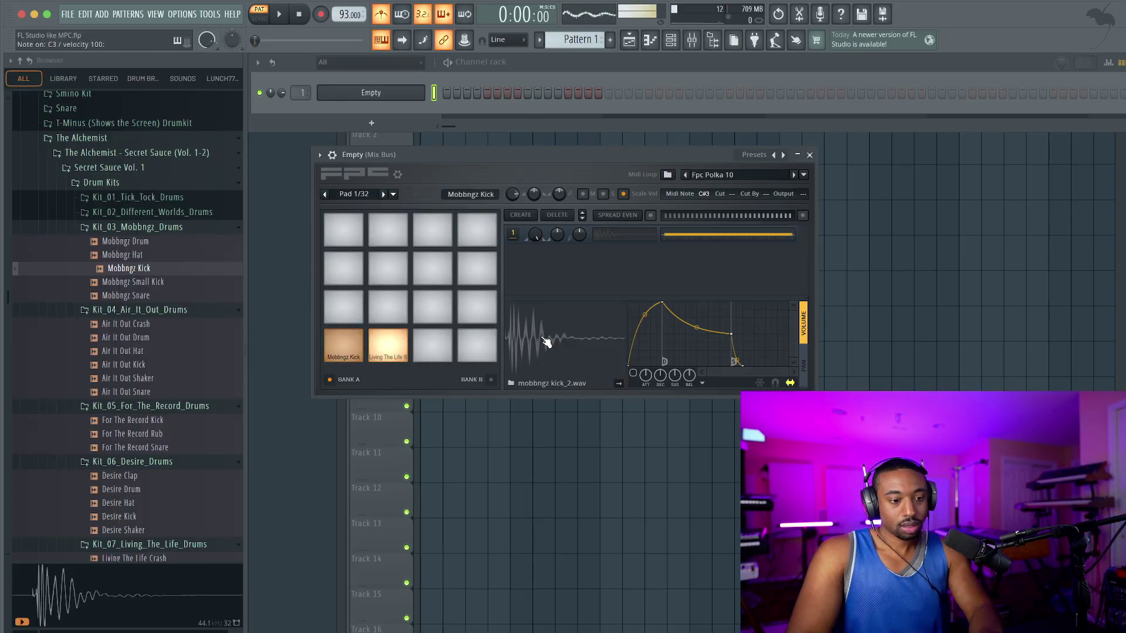
Close the FPC window and expand Kit_02_Different_Worlds_Drums in the browser.
{"action": "left_click", "coordinate": [809, 155]}
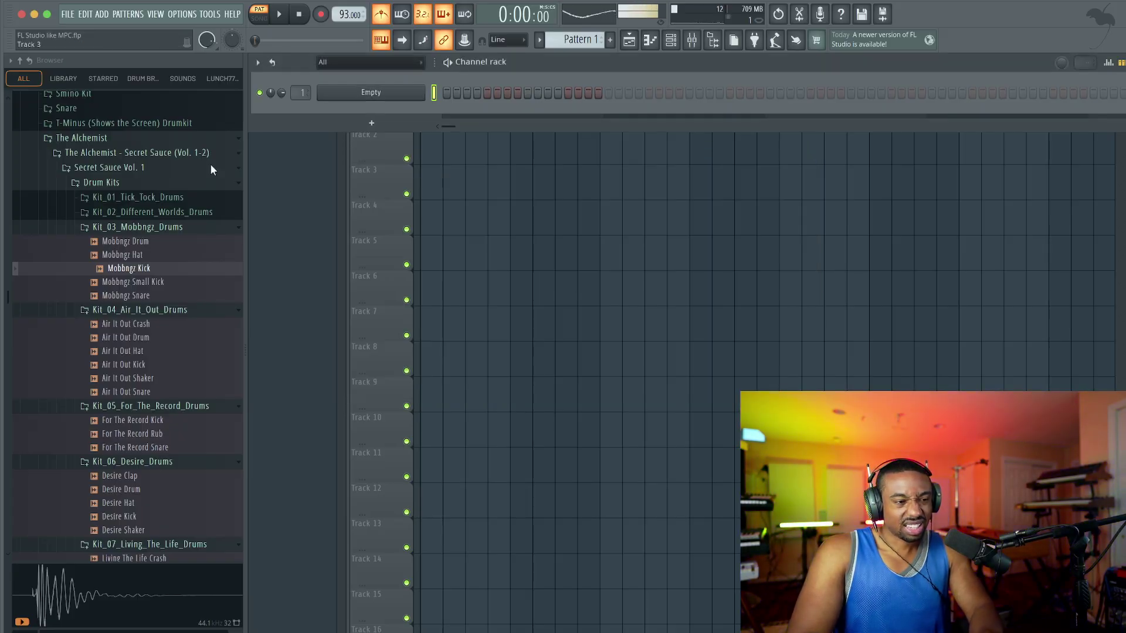
{"action": "left_click", "coordinate": [155, 215]}
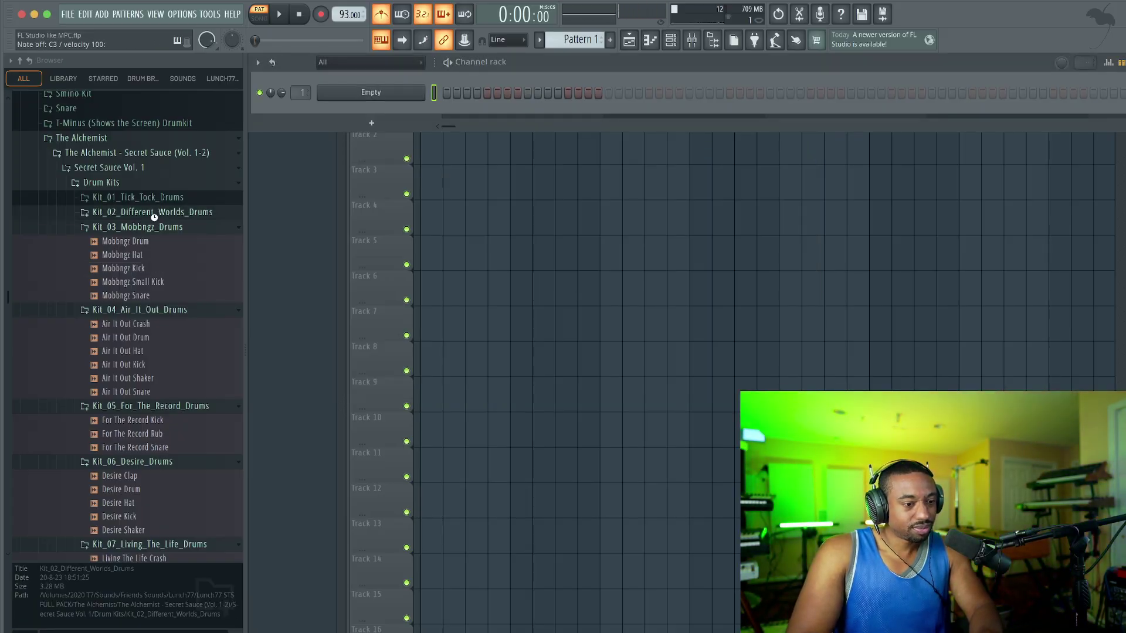
Reopen the drum machine, lower the tuning of pad 1's kick layer and turn off volume scaling with velocity for that pad.
{"action": "left_click", "coordinate": [389, 97]}
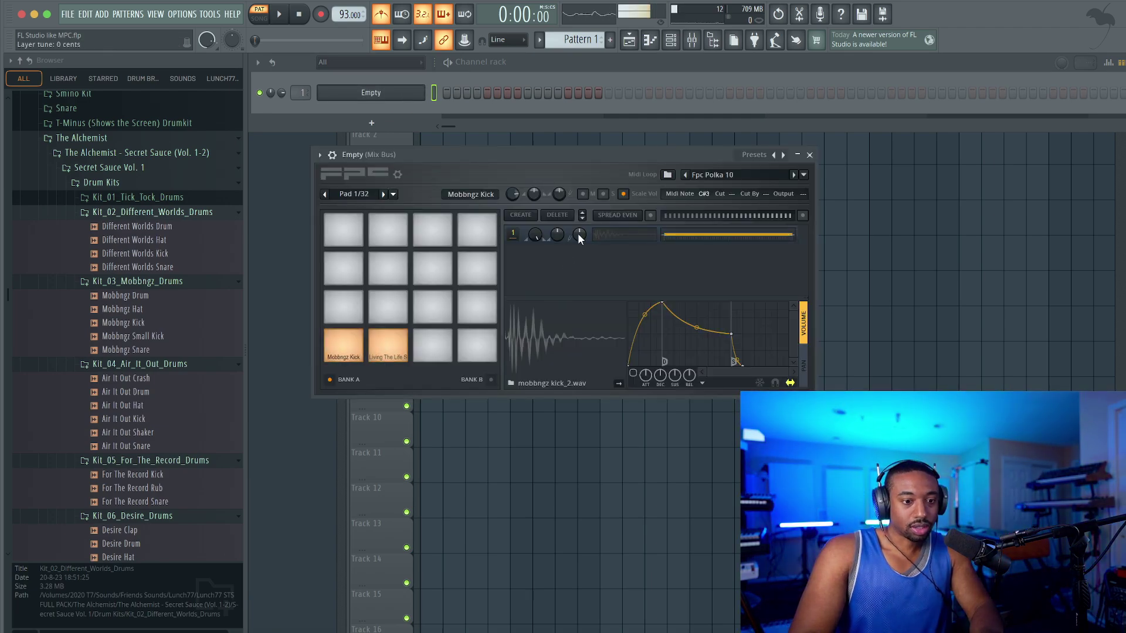
{"action": "left_click_drag", "start_coordinate": [581, 233], "coordinate": [581, 258]}
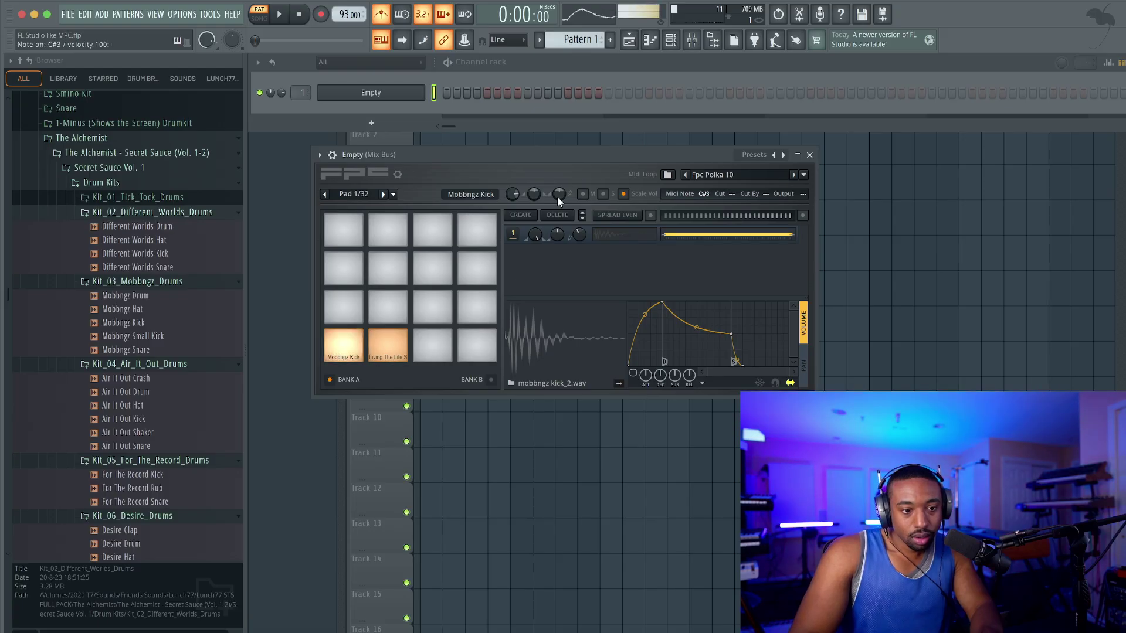
{"action": "left_click", "coordinate": [624, 194]}
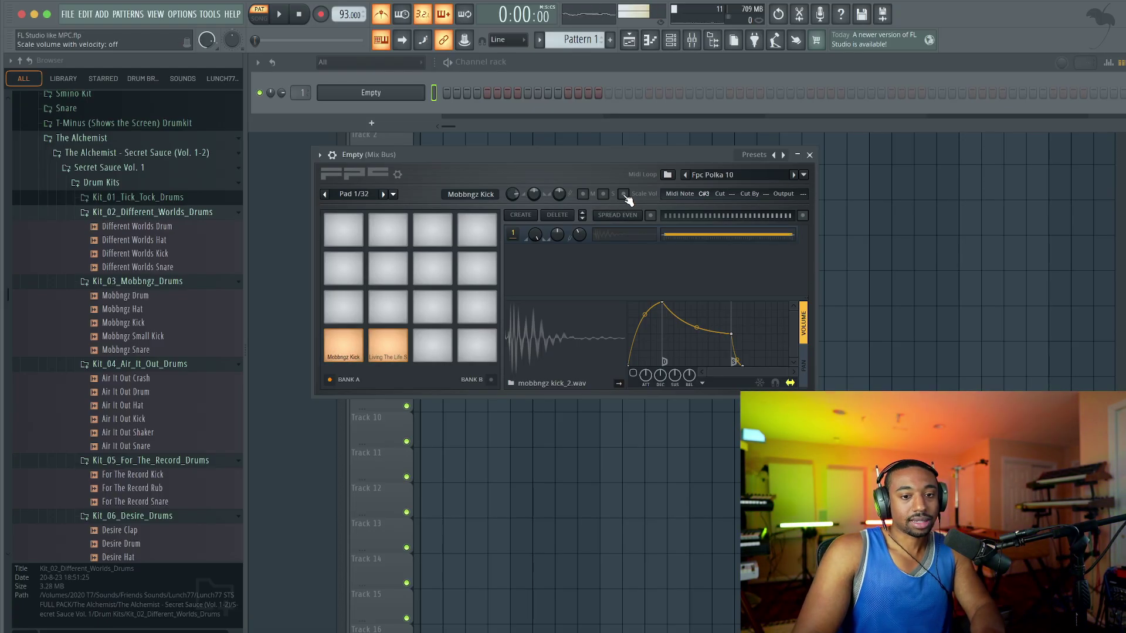
Look over the pad options for note layouts and bank mapping, and play pads 1, 2 and 3.
{"action": "left_click", "coordinate": [393, 195]}
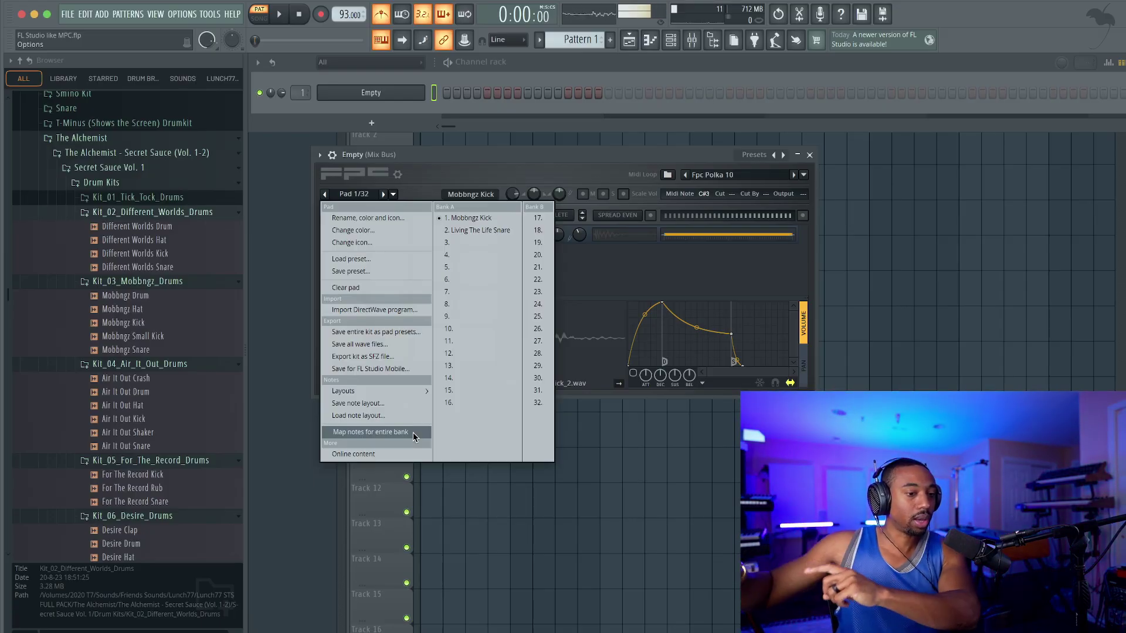
{"action": "left_click", "coordinate": [531, 174]}
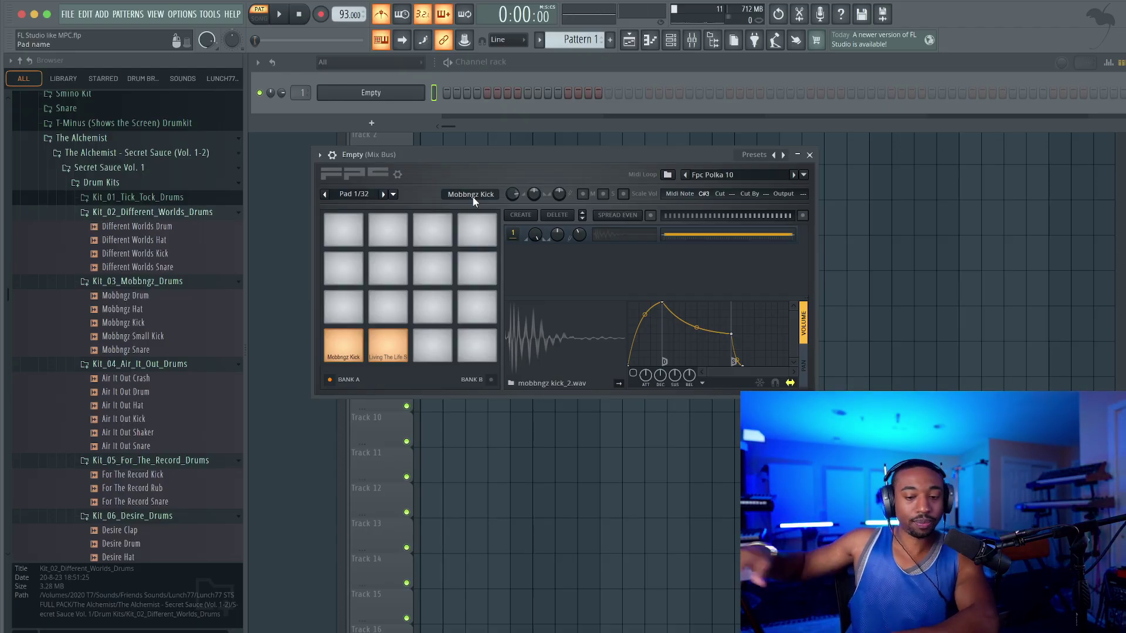
{"action": "left_click", "coordinate": [337, 347]}
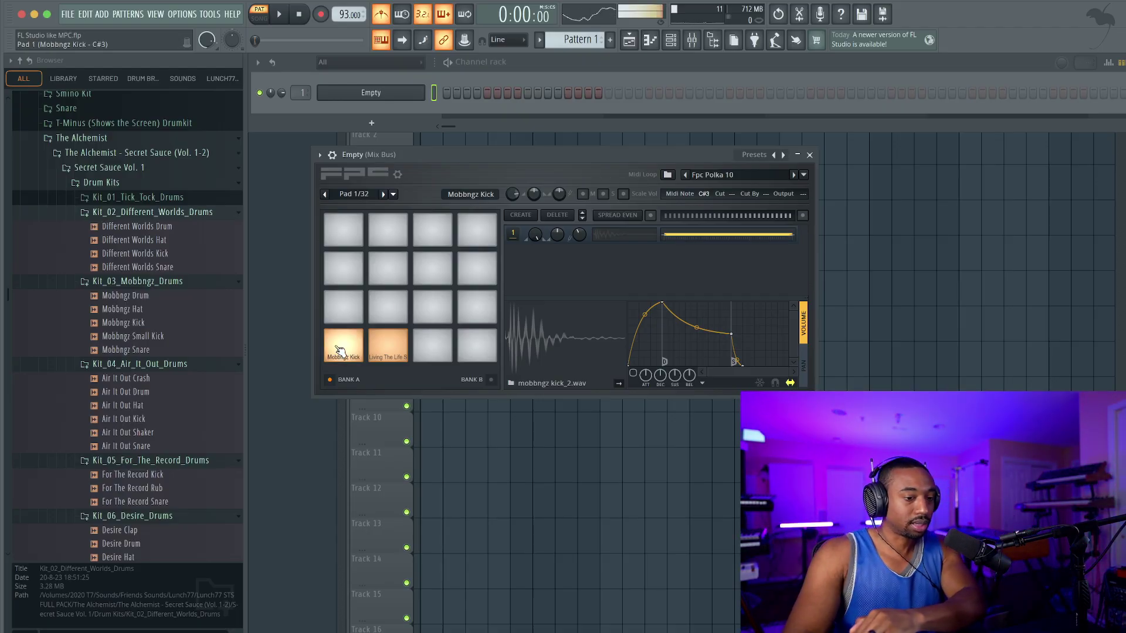
{"action": "left_click", "coordinate": [387, 351]}
{"action": "left_click", "coordinate": [432, 347]}
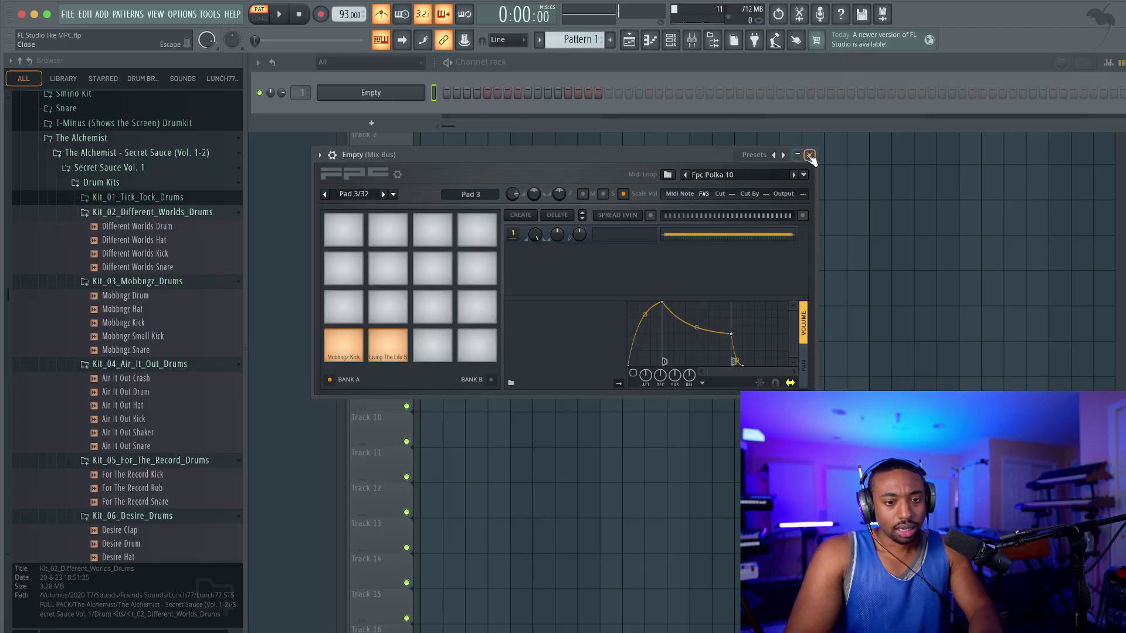
Close the FPC window and record a kick and snare performance into Pattern 1 as notes and automation.
{"action": "left_click", "coordinate": [810, 155]}
{"action": "left_click", "coordinate": [322, 18]}
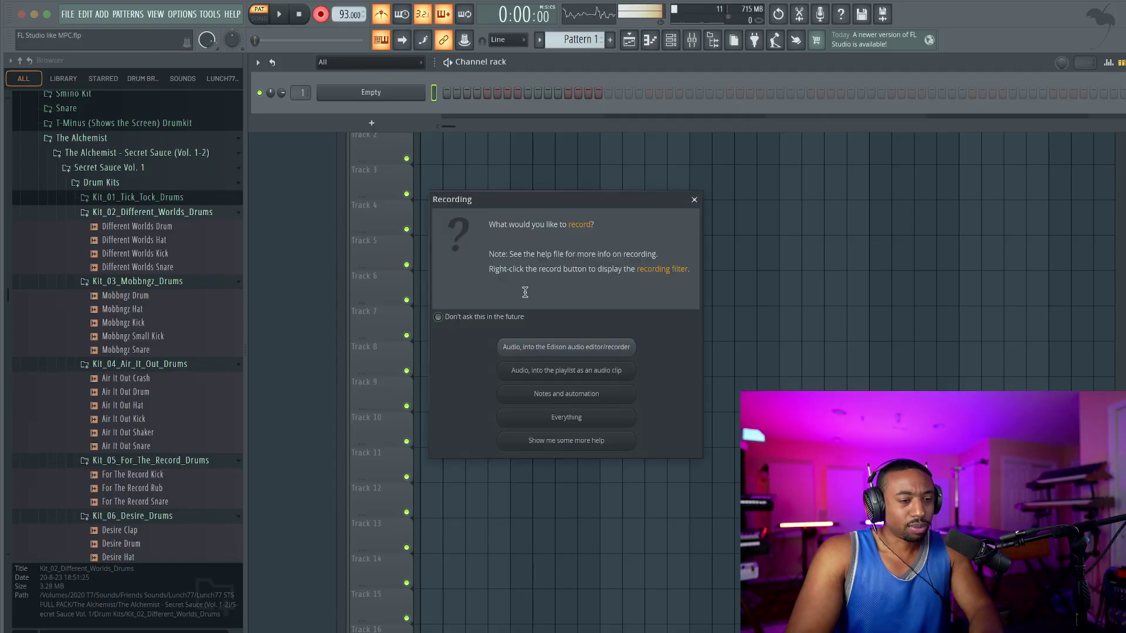
{"action": "left_click", "coordinate": [551, 387]}
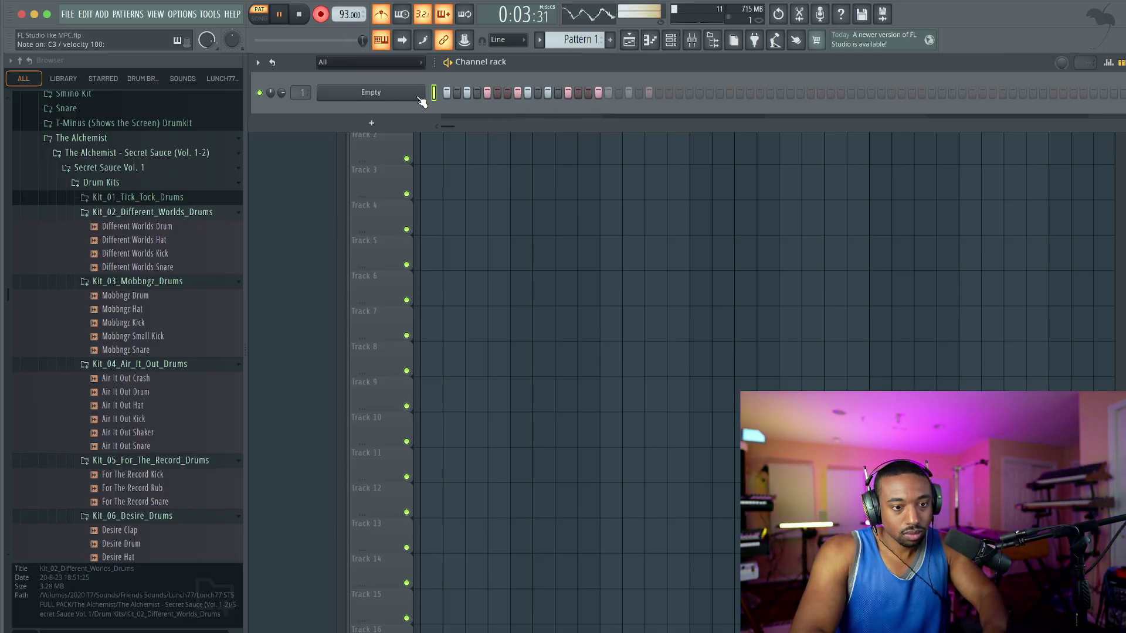
{"action": "key", "text": "space"}
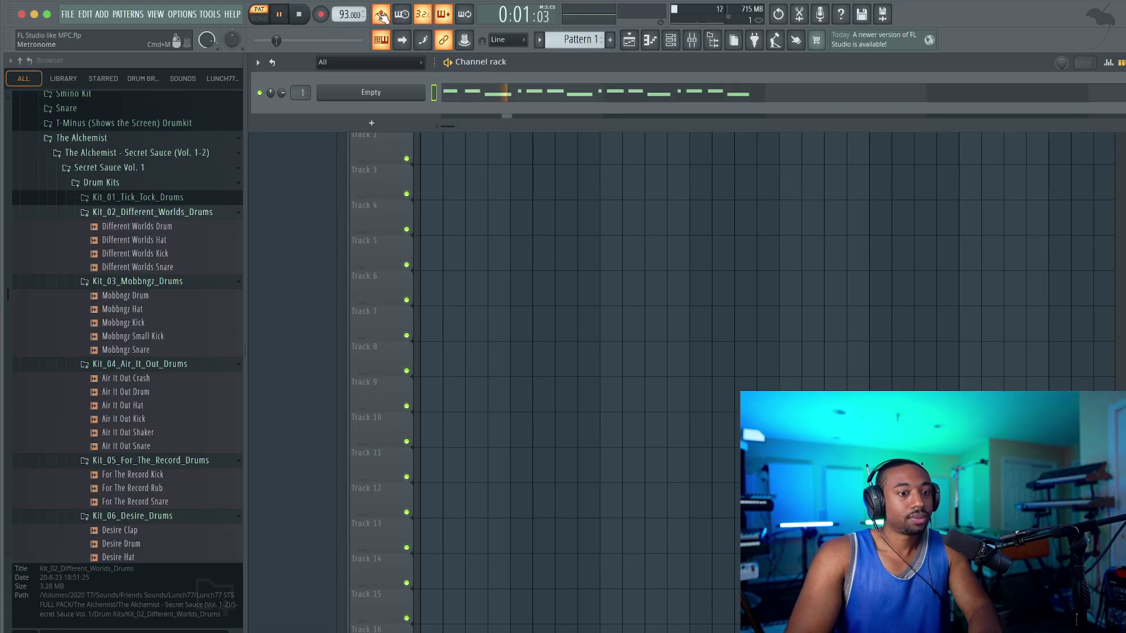
Place Pattern 1 at bar 1 of Track 1 in the playlist and play it back in song mode.
{"action": "left_click", "coordinate": [475, 217]}
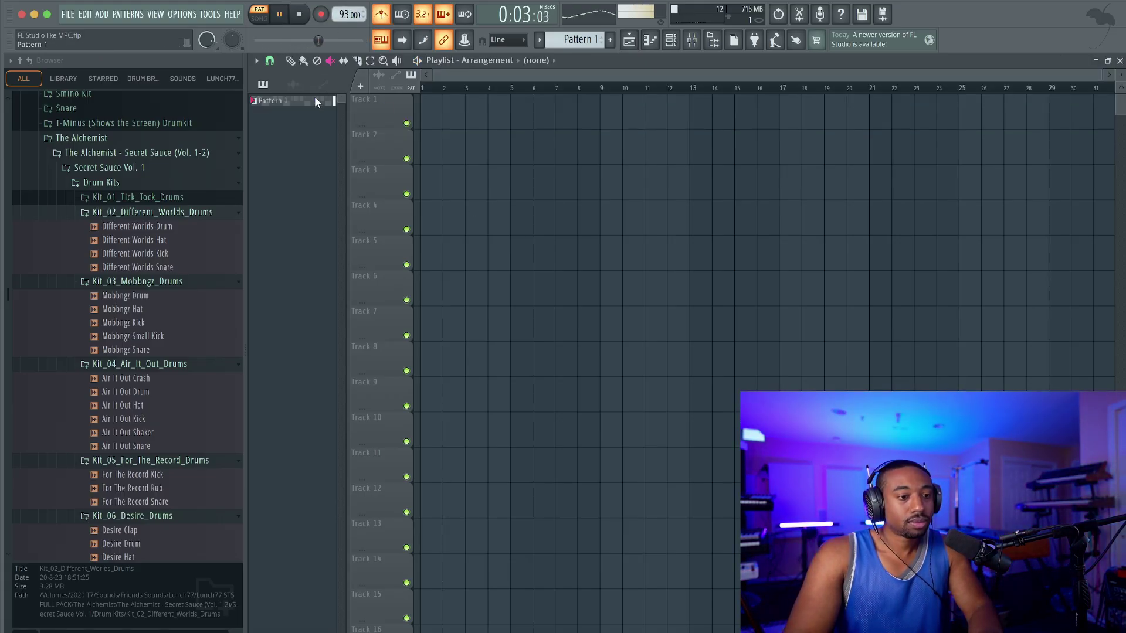
{"action": "left_click_drag", "start_coordinate": [314, 102], "coordinate": [431, 108]}
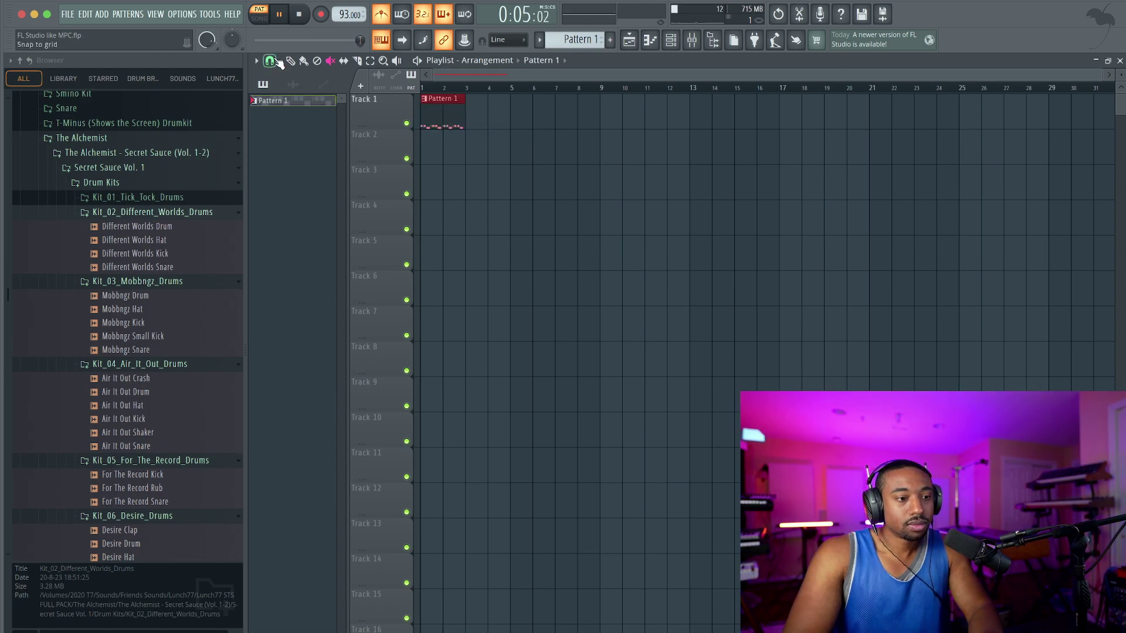
{"action": "key", "text": "l"}
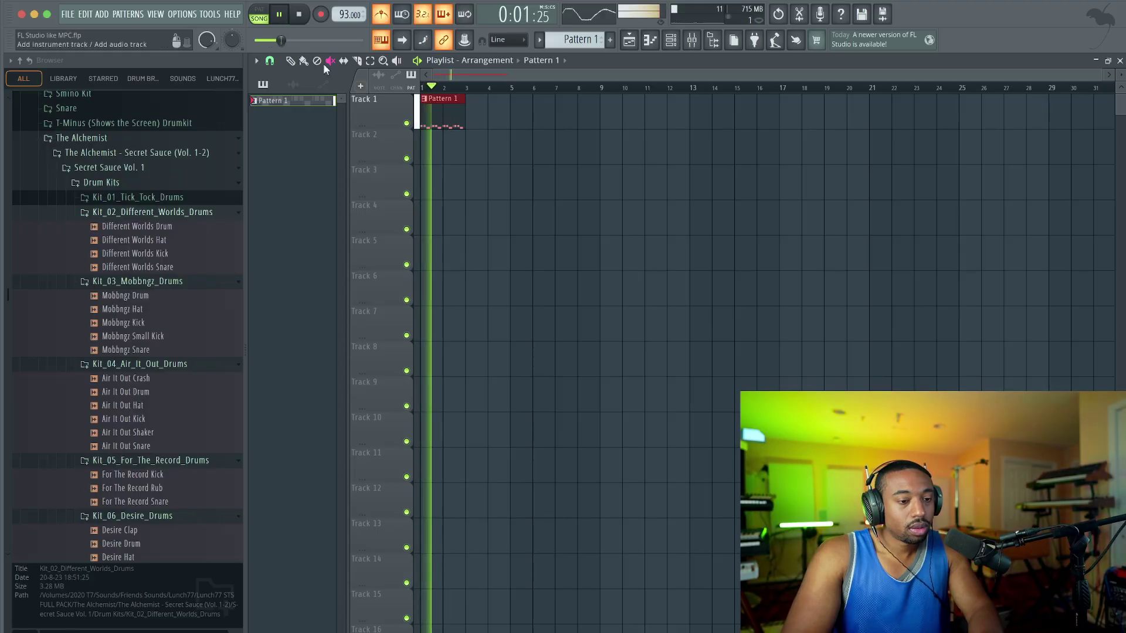
{"action": "key", "text": "F6"}
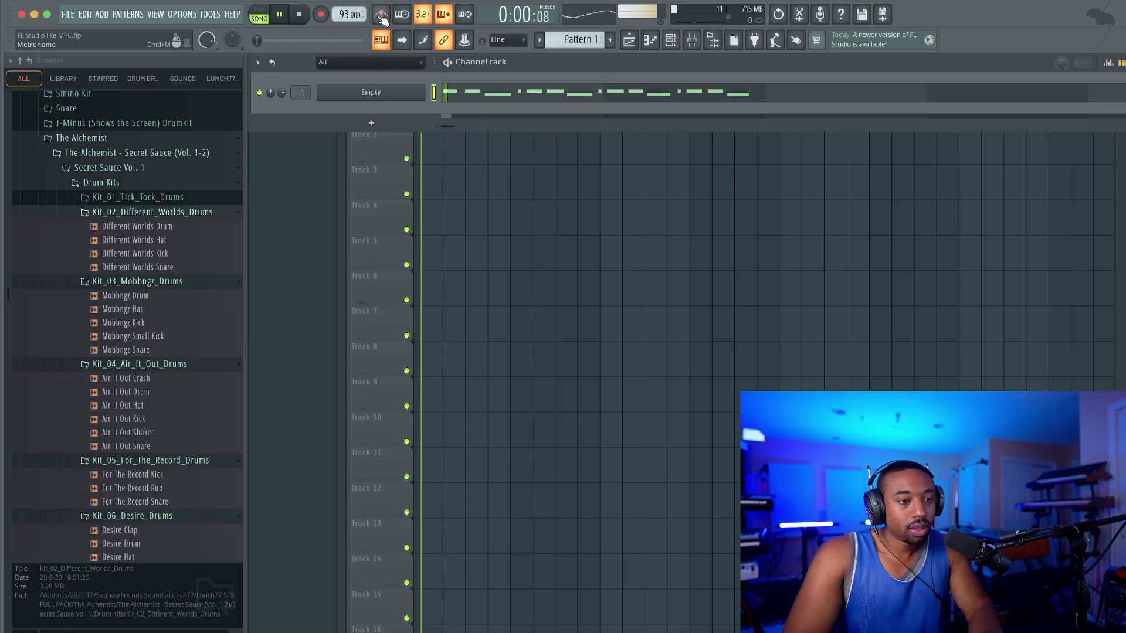
{"action": "key", "text": "space"}
{"action": "left_click", "coordinate": [371, 122]}
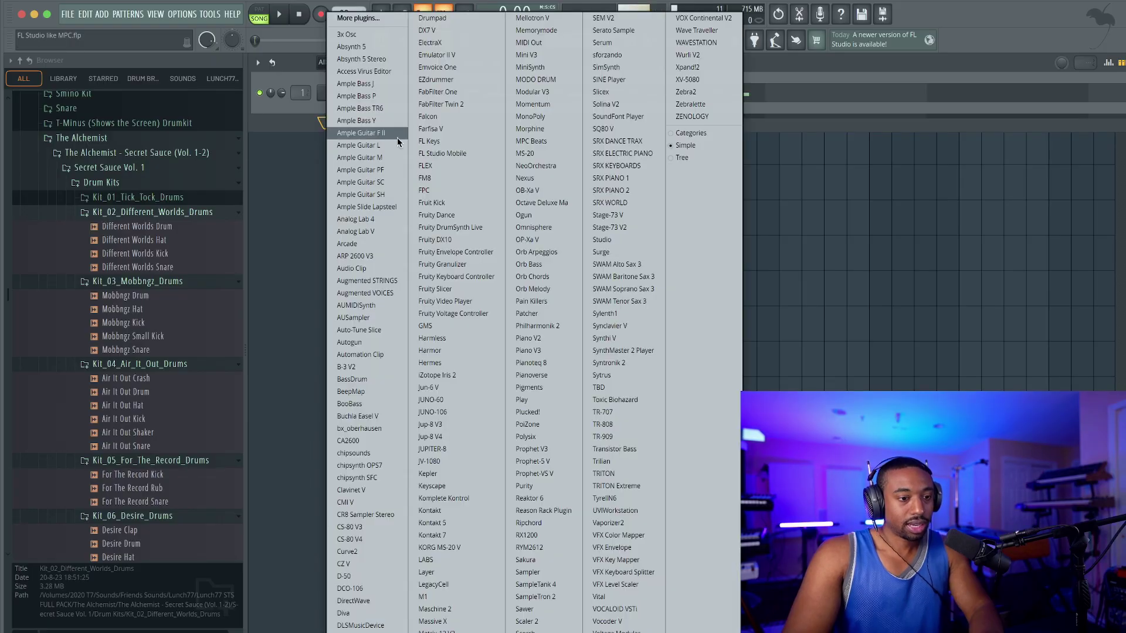
{"action": "left_click", "coordinate": [437, 195]}
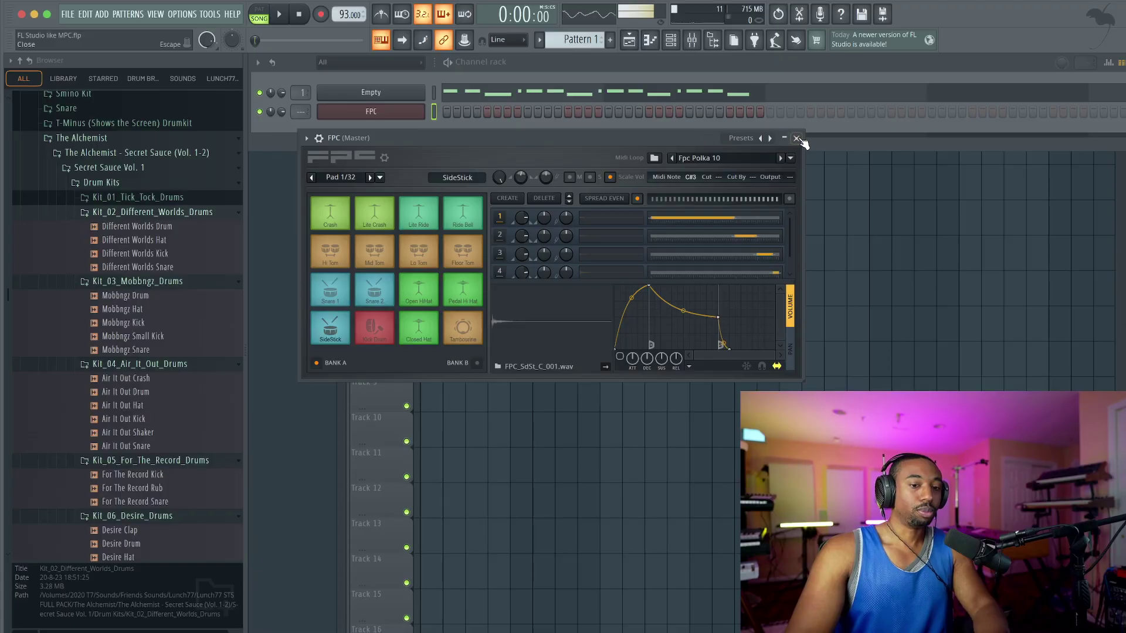
{"action": "left_click", "coordinate": [797, 139]}
{"action": "left_click", "coordinate": [398, 119]}
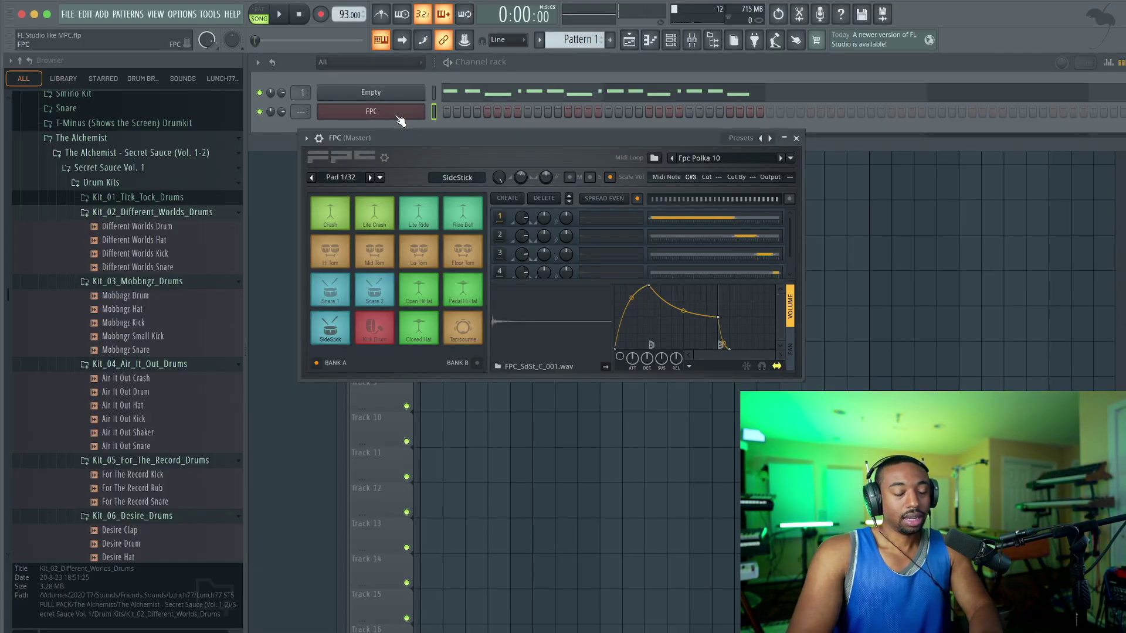
{"action": "right_click", "coordinate": [397, 117]}
{"action": "key", "text": "d"}
{"action": "key", "text": "Return"}
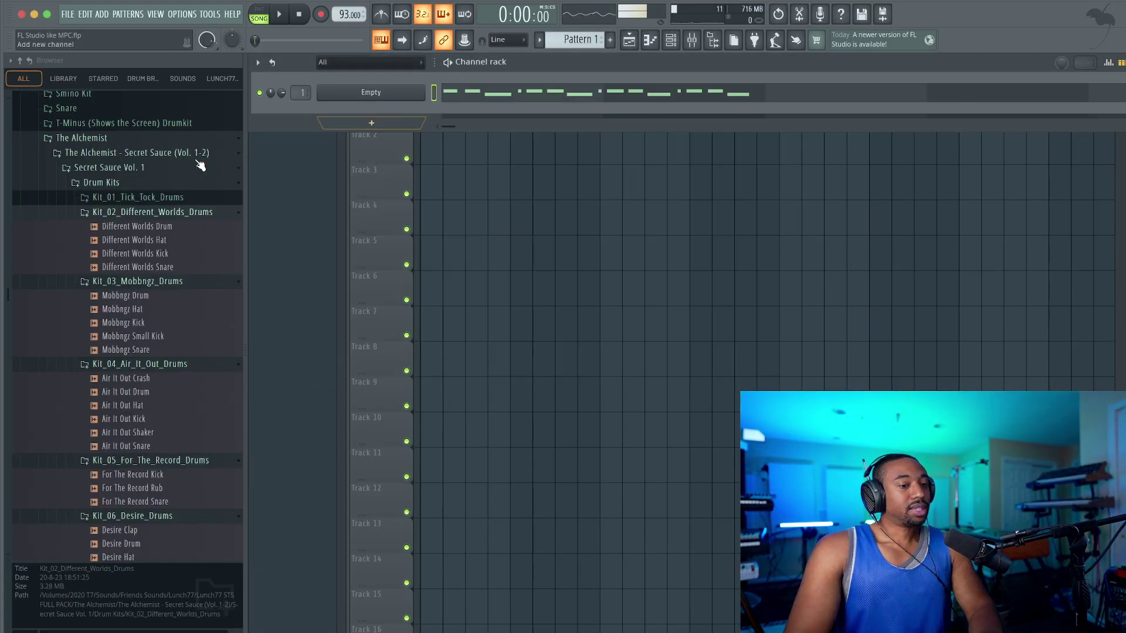
Collapse the browser's open folders and open the Samples folder inside Friends Sounds.
{"action": "left_click", "coordinate": [21, 61]}
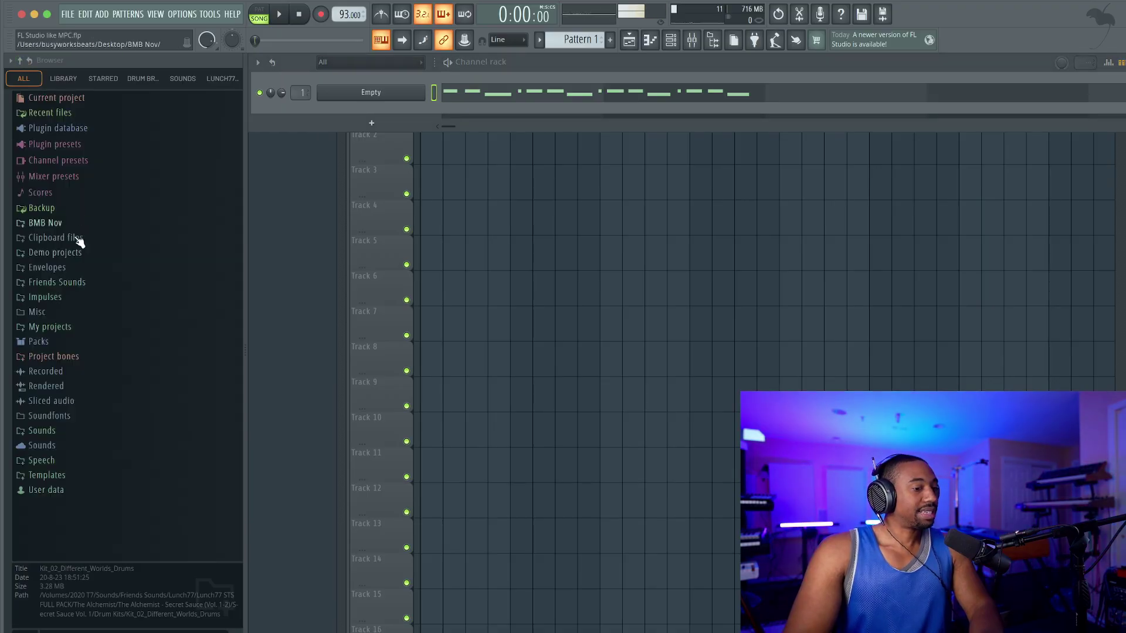
{"action": "left_click", "coordinate": [68, 284]}
{"action": "scroll", "coordinate": [70, 317], "scroll_direction": "down", "scroll_amount": 5}
{"action": "scroll", "coordinate": [70, 326], "scroll_direction": "down", "scroll_amount": 10}
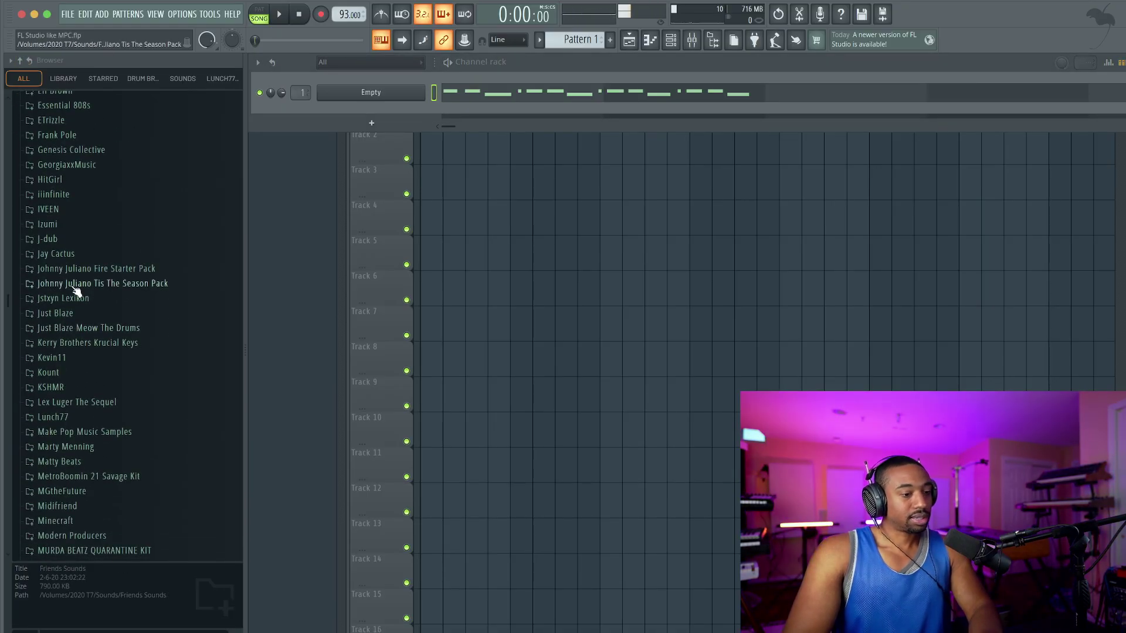
{"action": "scroll", "coordinate": [76, 434], "scroll_direction": "down", "scroll_amount": 4}
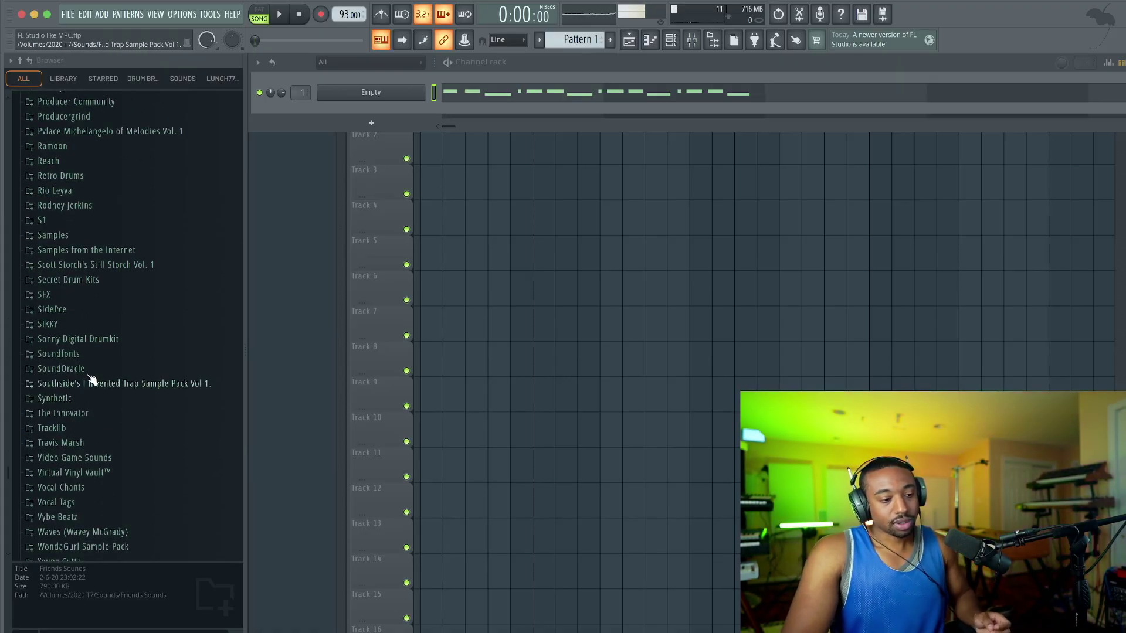
{"action": "left_click", "coordinate": [106, 237]}
Open the Stankonia sample folder and preview the track 03-Allen Toussaint-Worldwide (We Luv Deez Hoez).
{"action": "scroll", "coordinate": [109, 255], "scroll_direction": "down", "scroll_amount": 12}
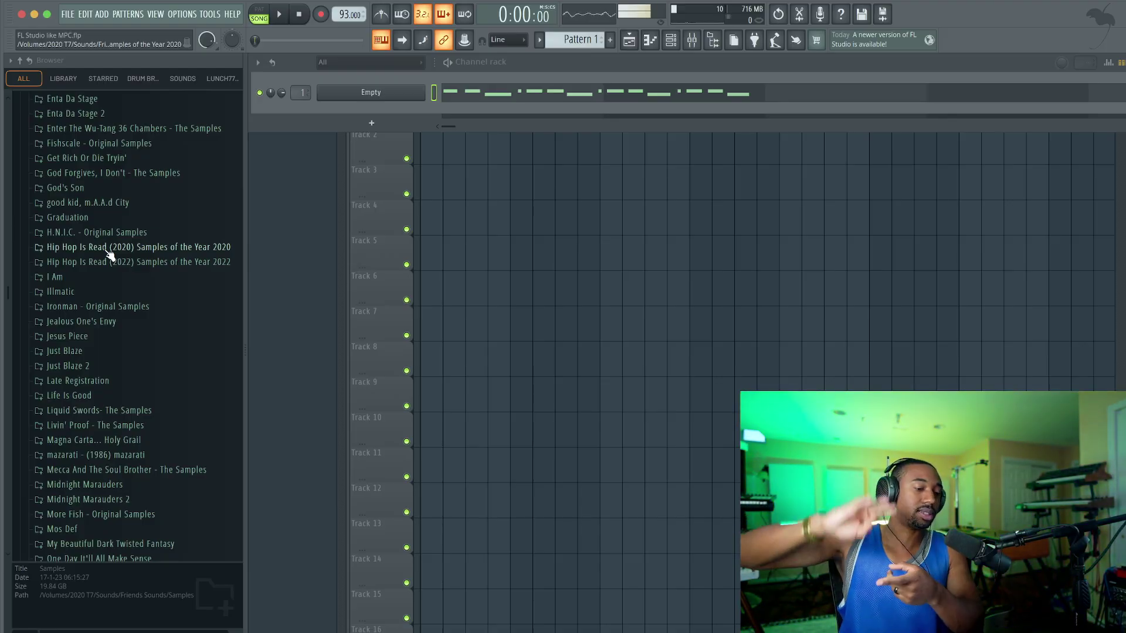
{"action": "scroll", "coordinate": [109, 253], "scroll_direction": "down", "scroll_amount": 5}
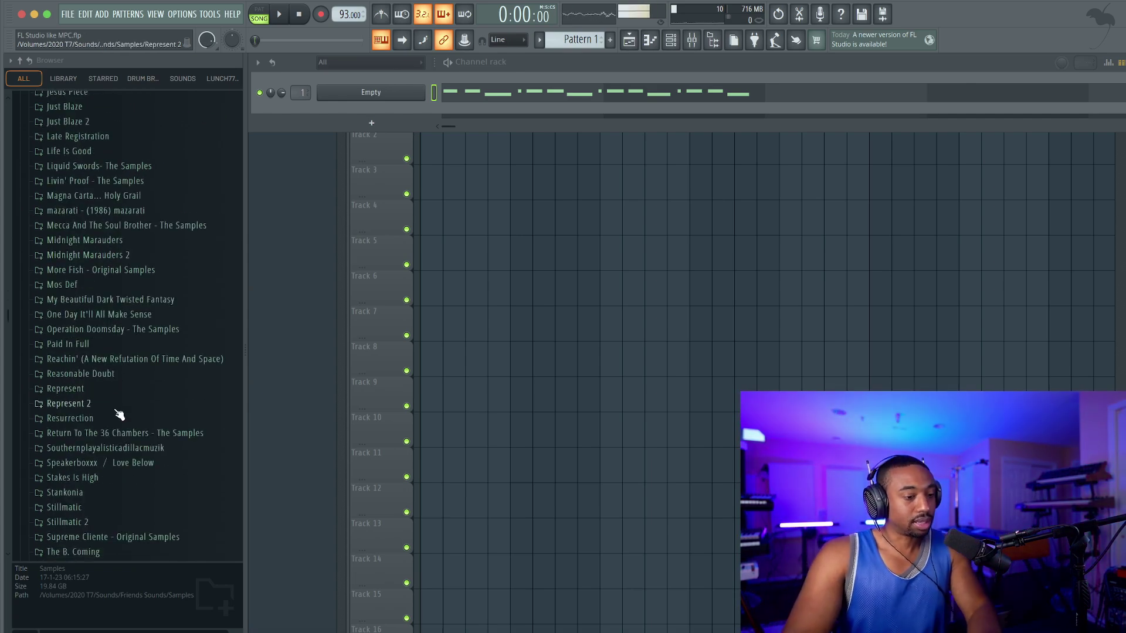
{"action": "scroll", "coordinate": [115, 452], "scroll_direction": "down", "scroll_amount": 2}
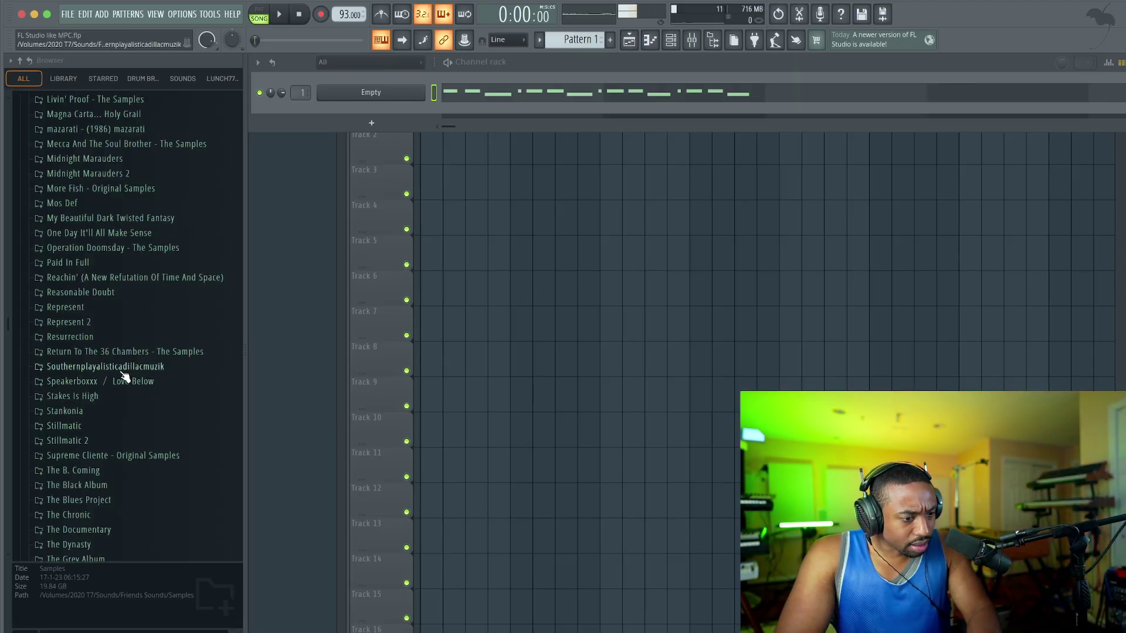
{"action": "left_click", "coordinate": [94, 413]}
{"action": "scroll", "coordinate": [100, 394], "scroll_direction": "down", "scroll_amount": 2}
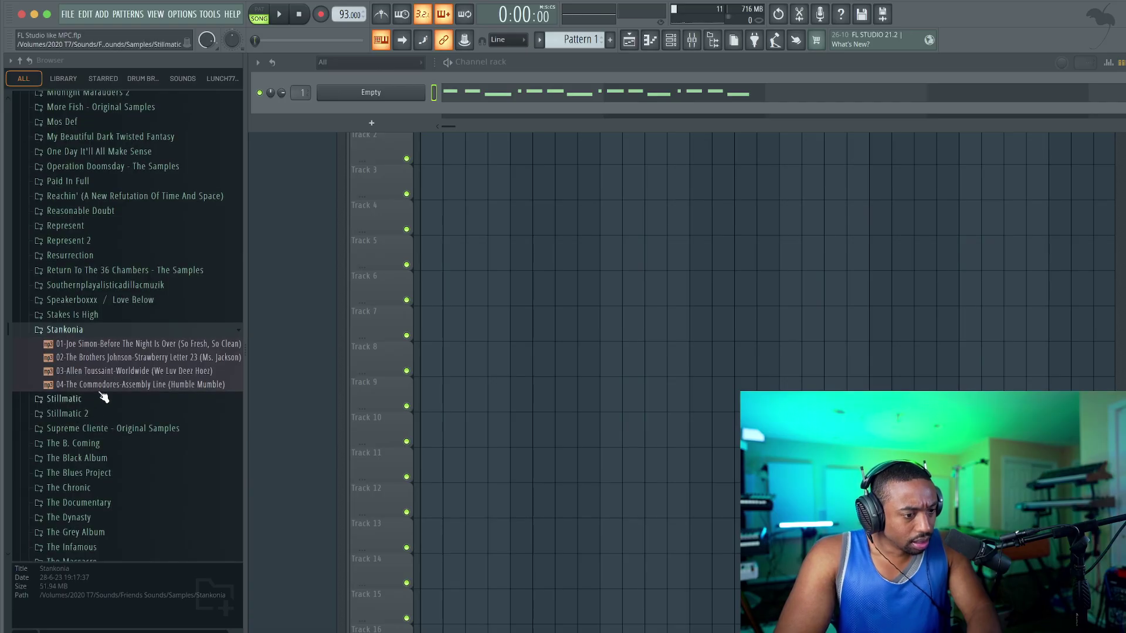
{"action": "left_click", "coordinate": [104, 372]}
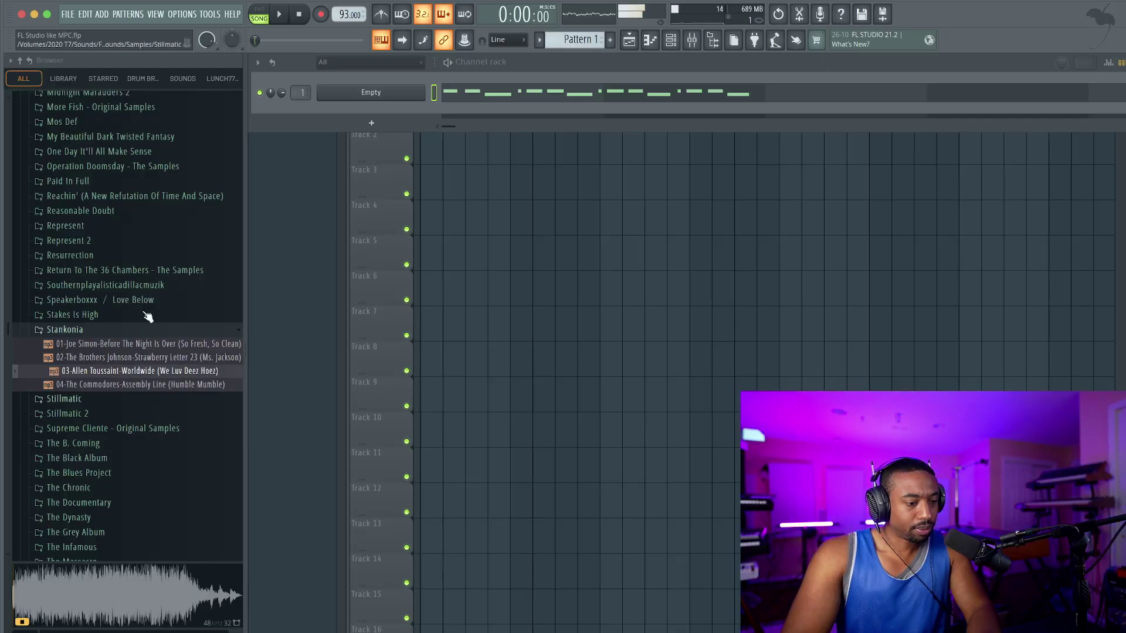
Load the track 03-Allen Toussaint-Worldwide (We Luv Deez Hoez) into a new Slicex channel.
{"action": "left_click", "coordinate": [303, 16]}
{"action": "left_click", "coordinate": [389, 126]}
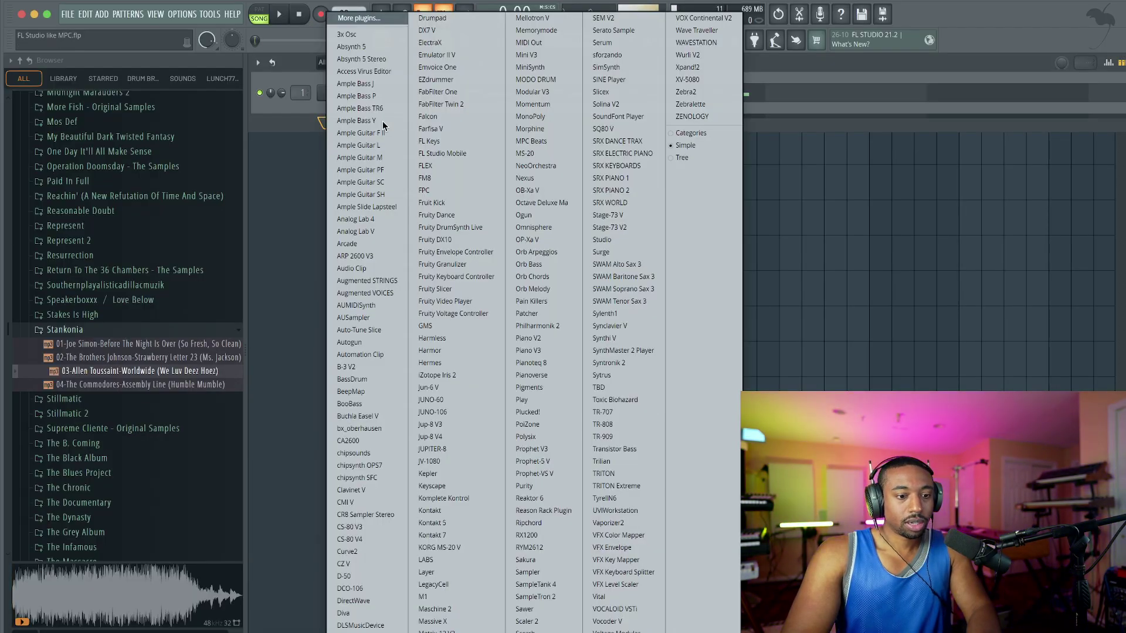
{"action": "left_click", "coordinate": [148, 369]}
{"action": "right_click", "coordinate": [149, 369]}
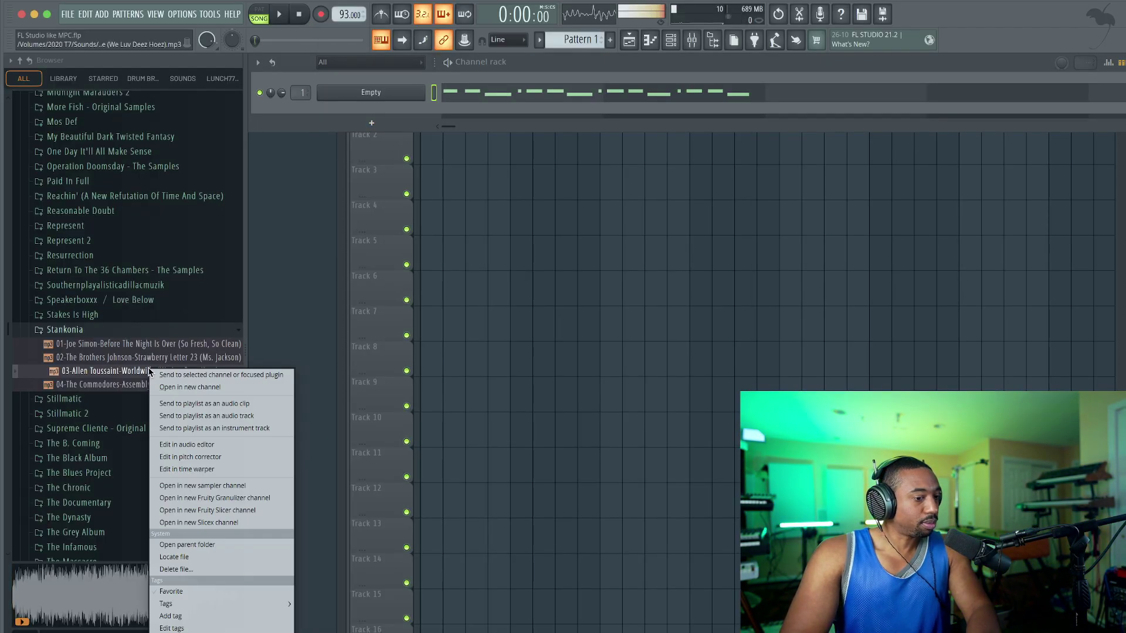
{"action": "left_click", "coordinate": [215, 522]}
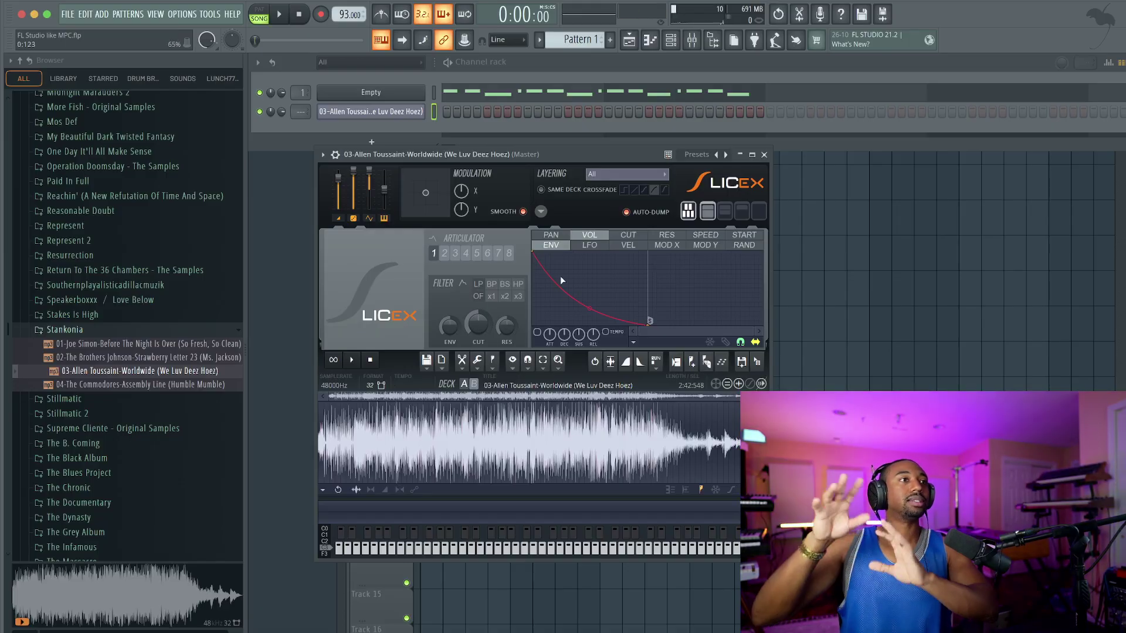
Close the Slicex window and look over the typing keyboard's note layout options.
{"action": "left_click", "coordinate": [763, 154]}
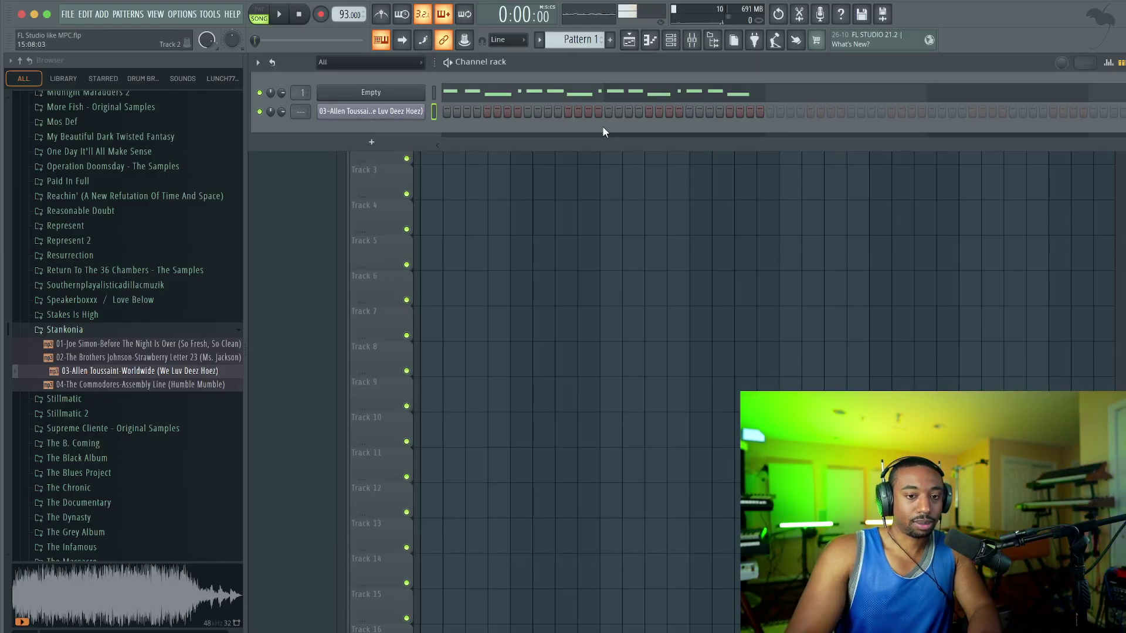
{"action": "right_click", "coordinate": [384, 42]}
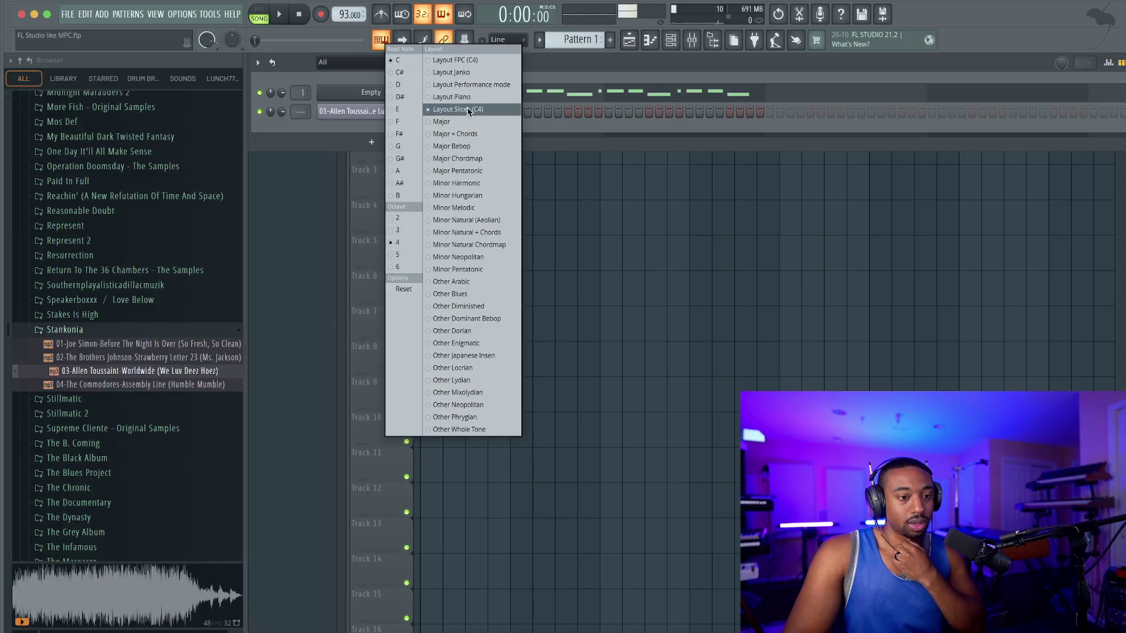
{"action": "left_click", "coordinate": [553, 128]}
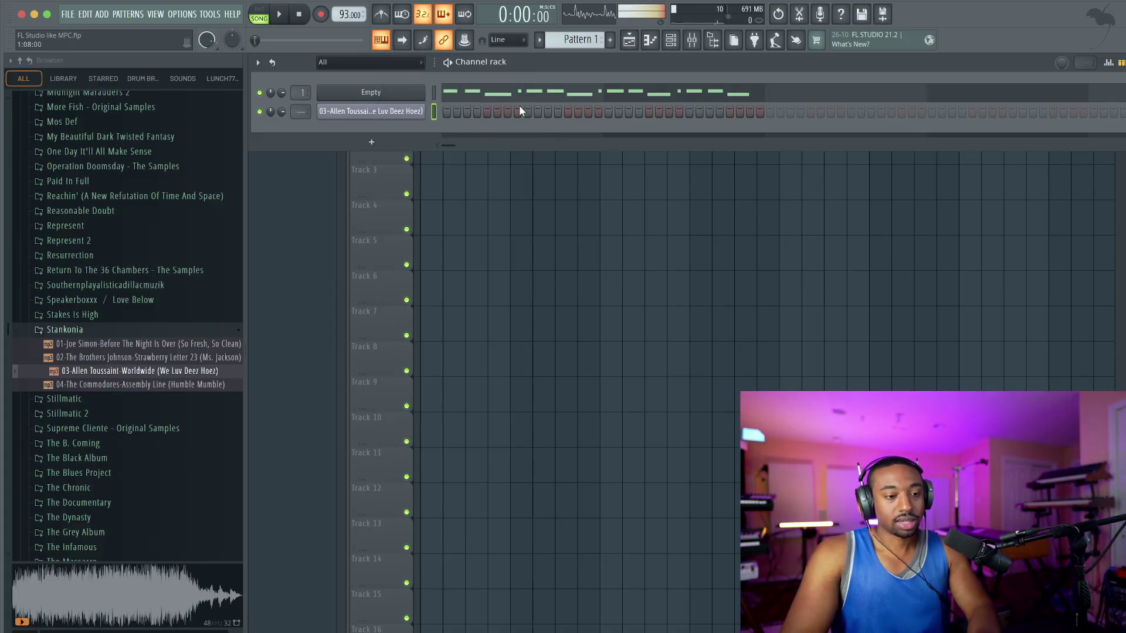
Reopen the Allen Toussaint channel's Slicex window, auto-slice the sample into markers and close the window.
{"action": "left_click", "coordinate": [394, 111]}
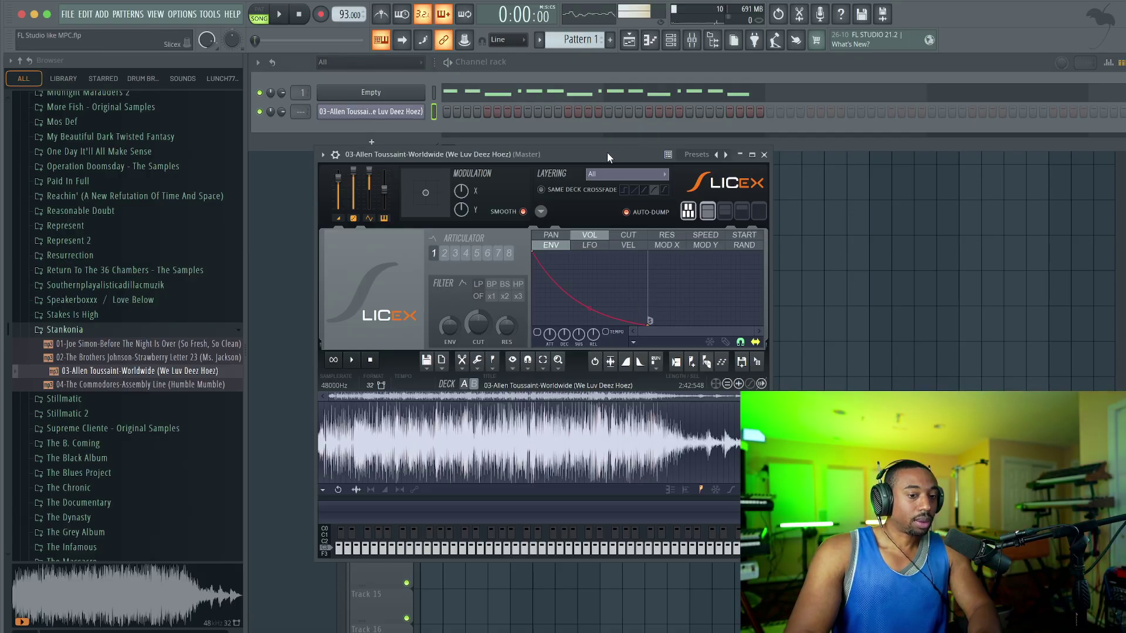
{"action": "left_click_drag", "start_coordinate": [607, 152], "coordinate": [565, 128]}
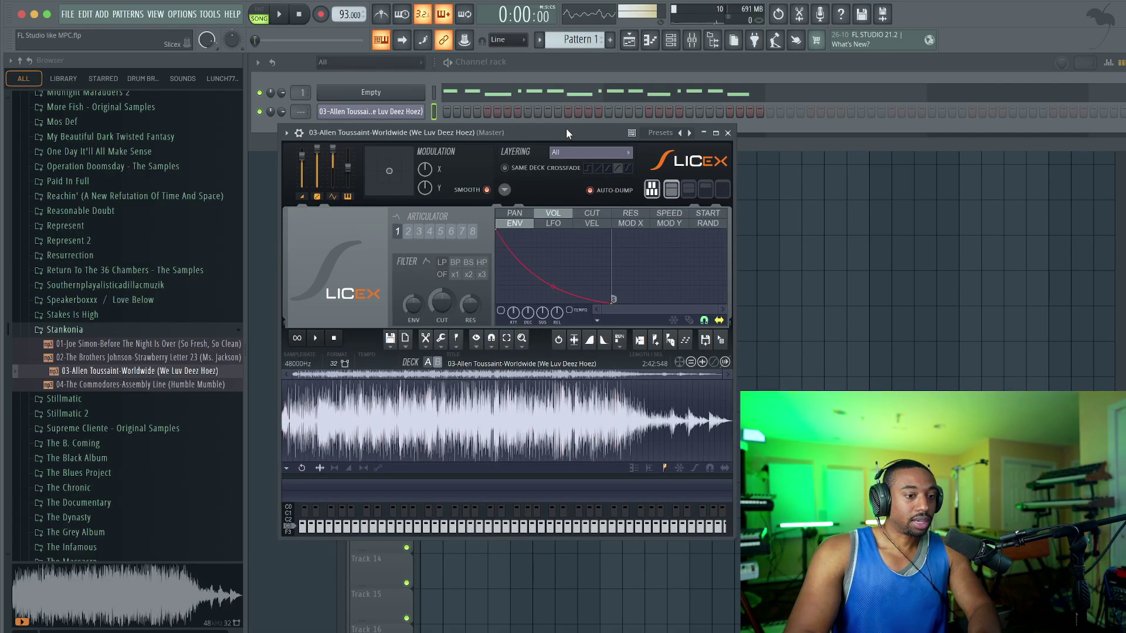
{"action": "left_click", "coordinate": [671, 341]}
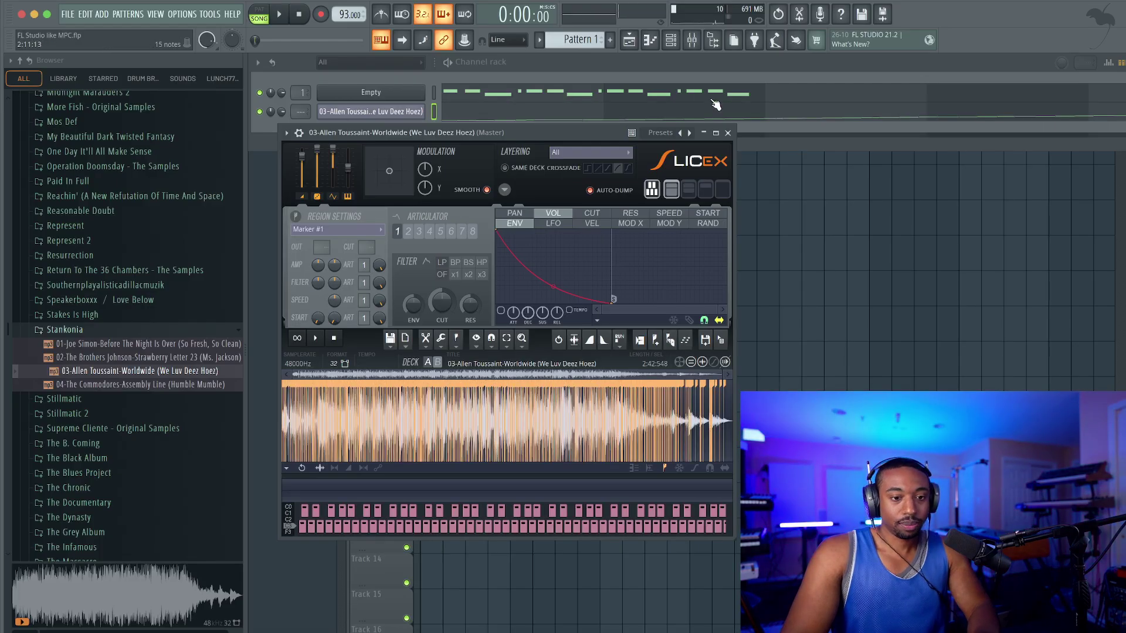
{"action": "left_click", "coordinate": [727, 133]}
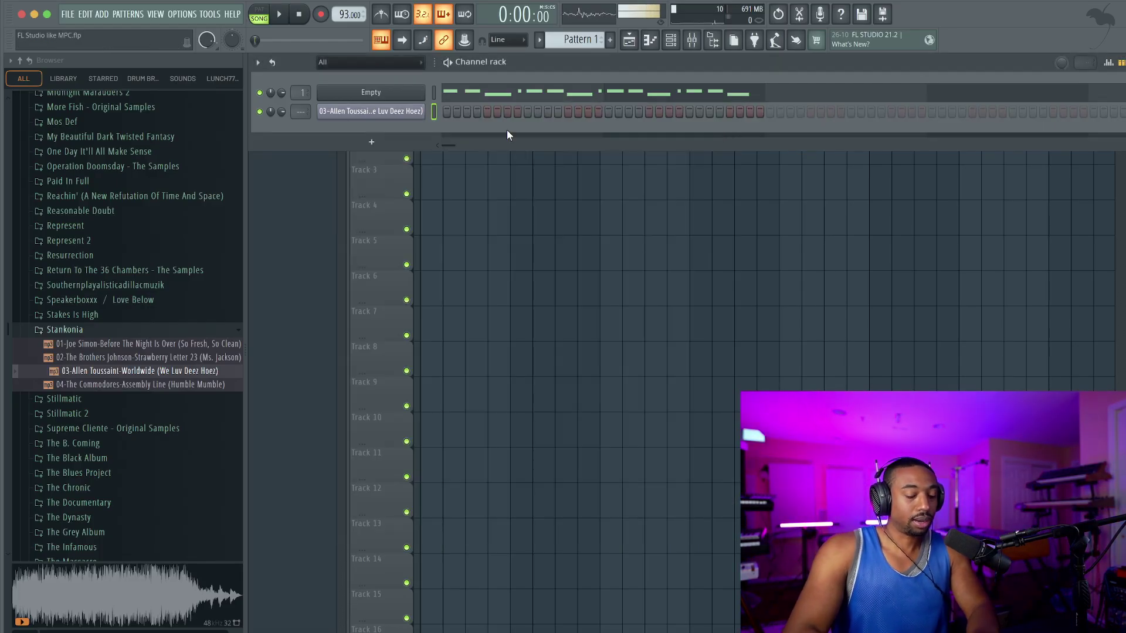
Audition the sample slices with the typing keyboard, alone and over the playing drum pattern.
{"action": "key", "text": "z"}
{"action": "key", "text": "x"}
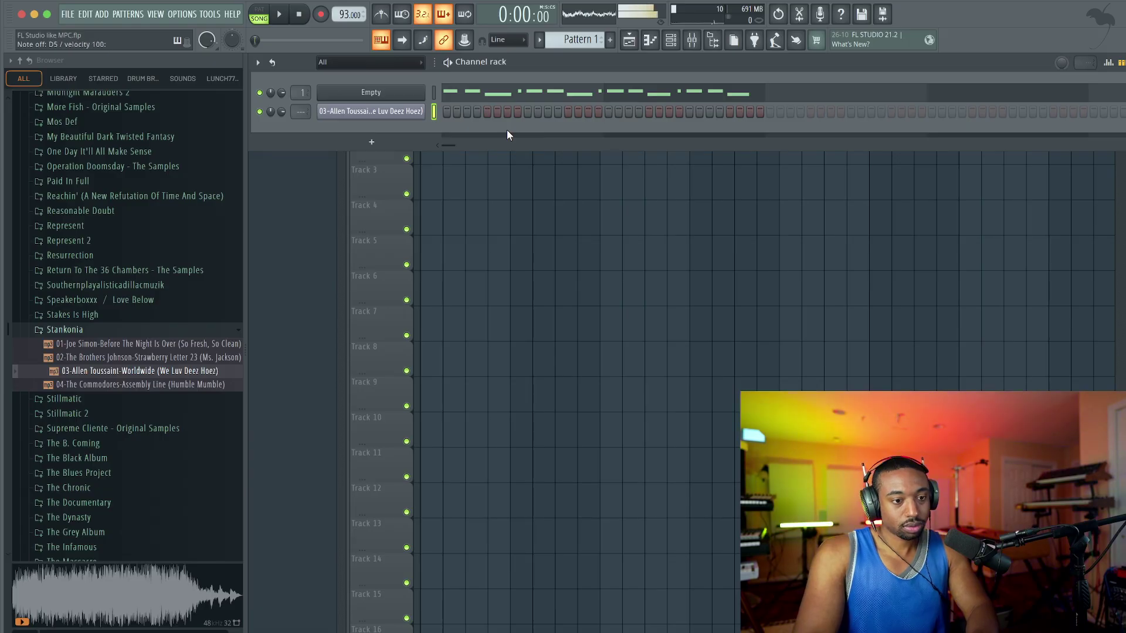
{"action": "key", "text": "space"}
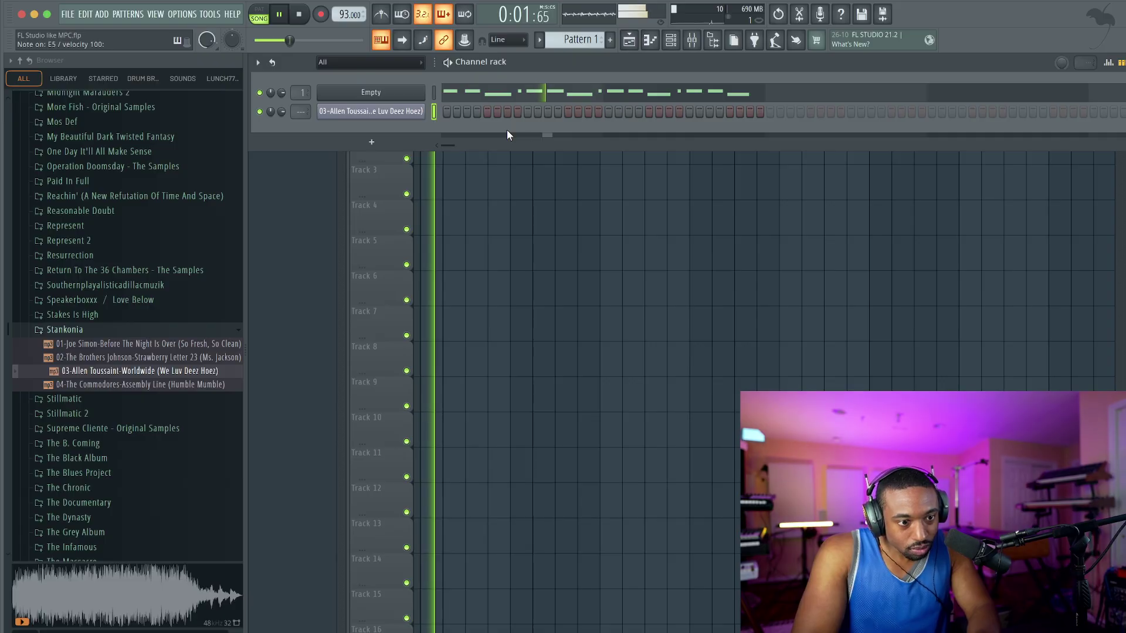
{"action": "key", "text": "space"}
Record a sample slice performance for the Slicex channel into Pattern 1 as notes and automation.
{"action": "left_click", "coordinate": [322, 14]}
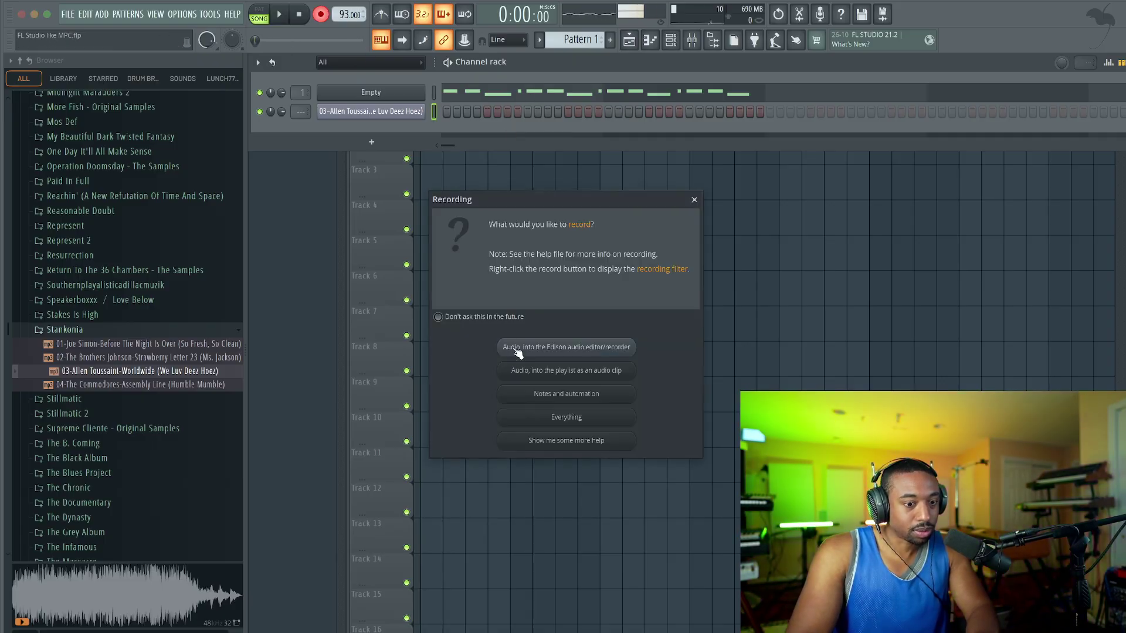
{"action": "left_click", "coordinate": [528, 394]}
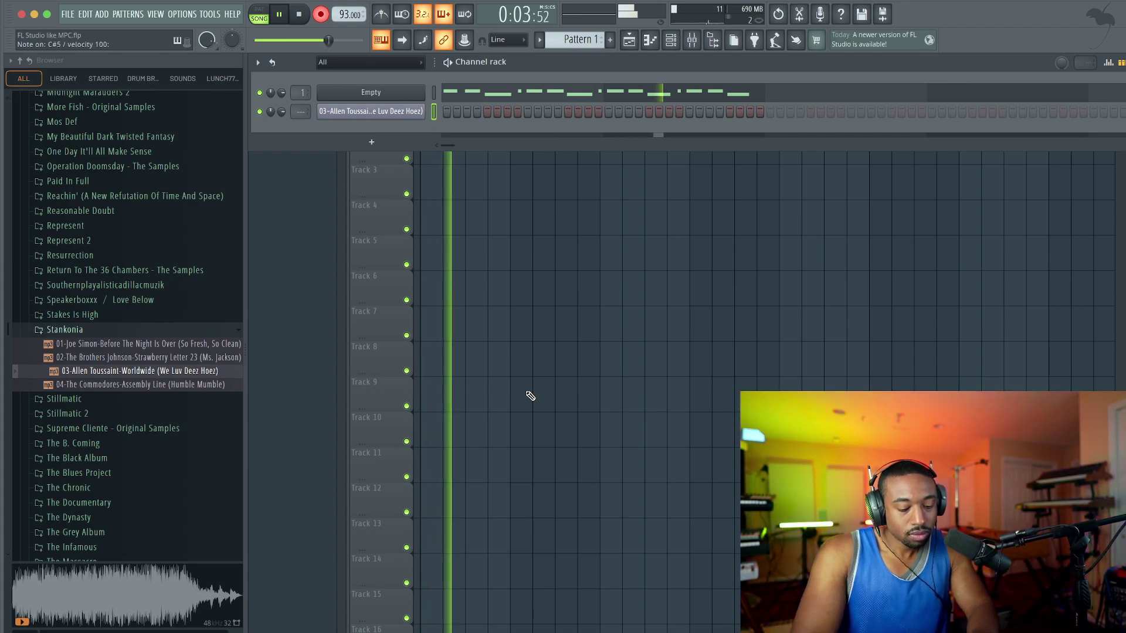
{"action": "key", "text": "space"}
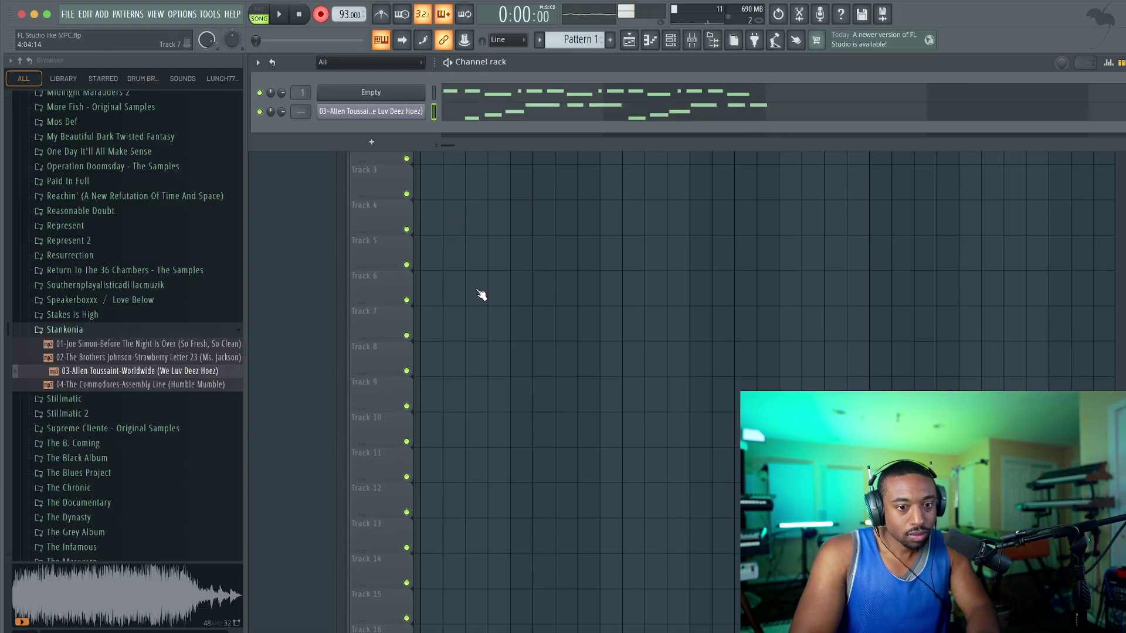
Play back the pattern and nudge the Marker #65 note in the second half of bar 2 slightly earlier in the piano roll.
{"action": "key", "text": "space"}
{"action": "left_click", "coordinate": [567, 114]}
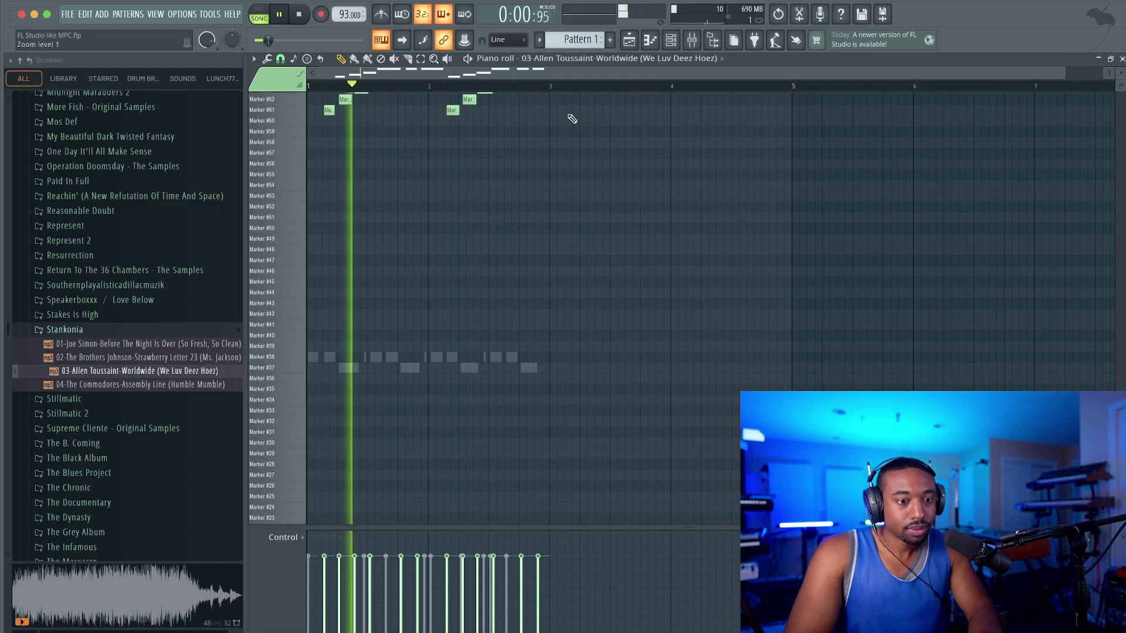
{"action": "scroll", "coordinate": [481, 232], "scroll_direction": "up", "scroll_amount": 2}
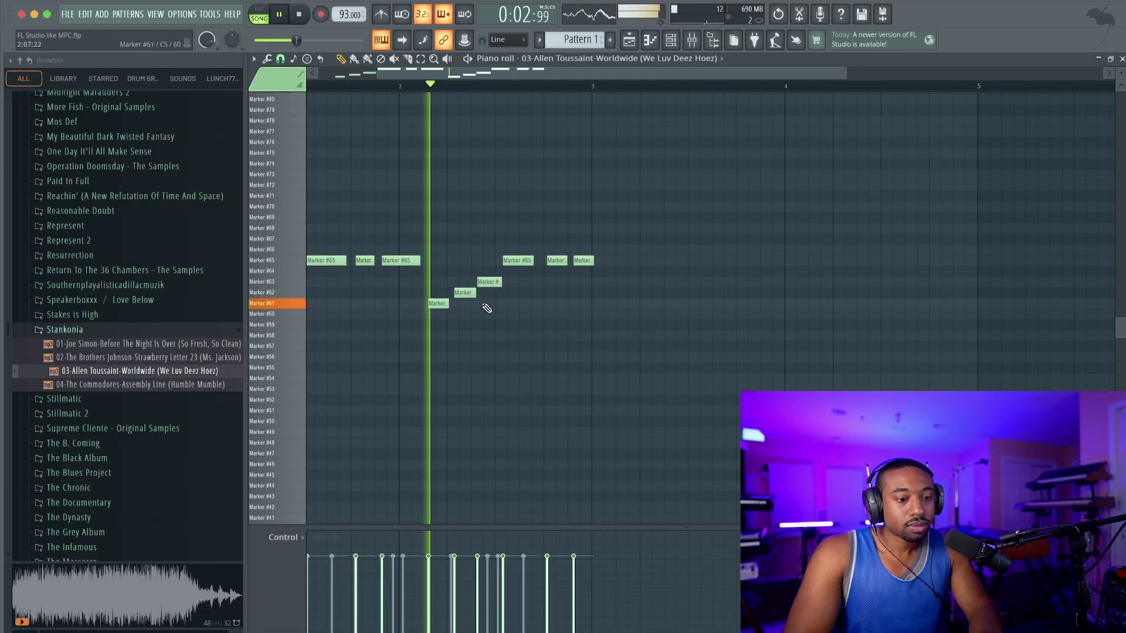
{"action": "left_click", "coordinate": [514, 260]}
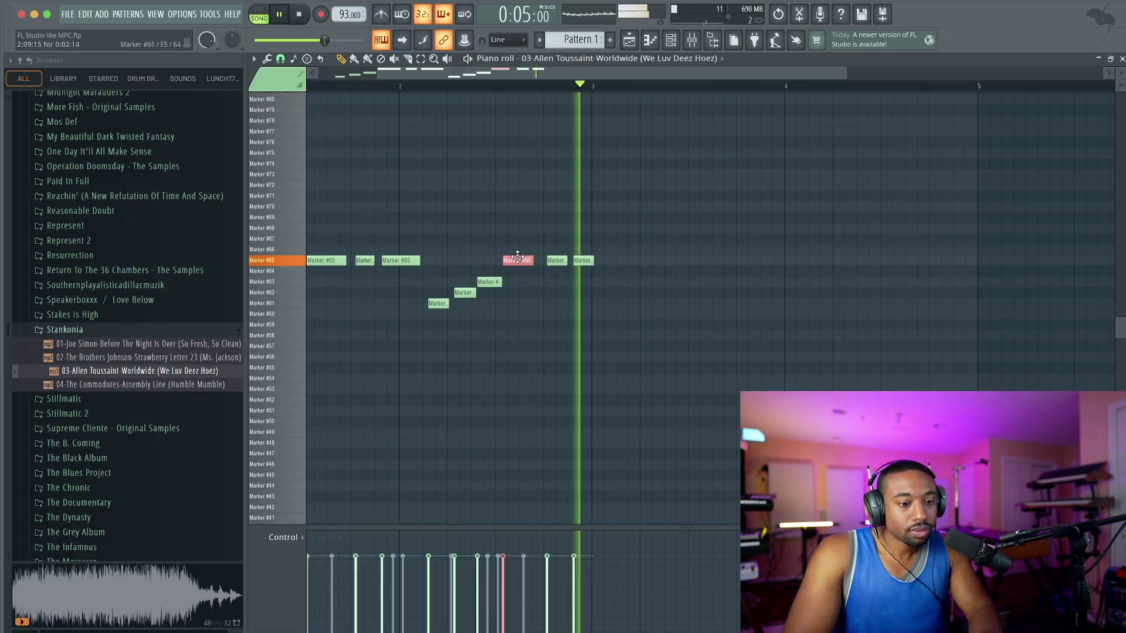
{"action": "scroll", "coordinate": [514, 260], "scroll_direction": "up", "scroll_amount": 3}
{"action": "left_click_drag", "start_coordinate": [509, 261], "coordinate": [504, 262]}
{"action": "key", "text": "space"}
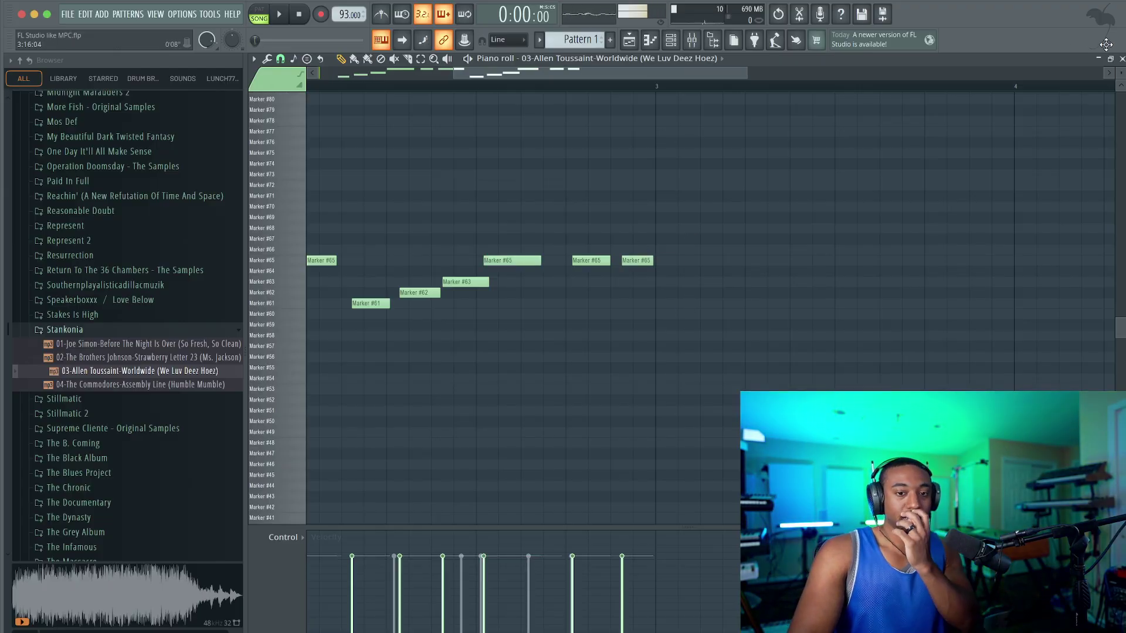
Close the piano roll, add a second Pattern 1 clip at bar 3 of Track 1 in the playlist and play it.
{"action": "left_click", "coordinate": [1121, 59]}
{"action": "left_click", "coordinate": [897, 196]}
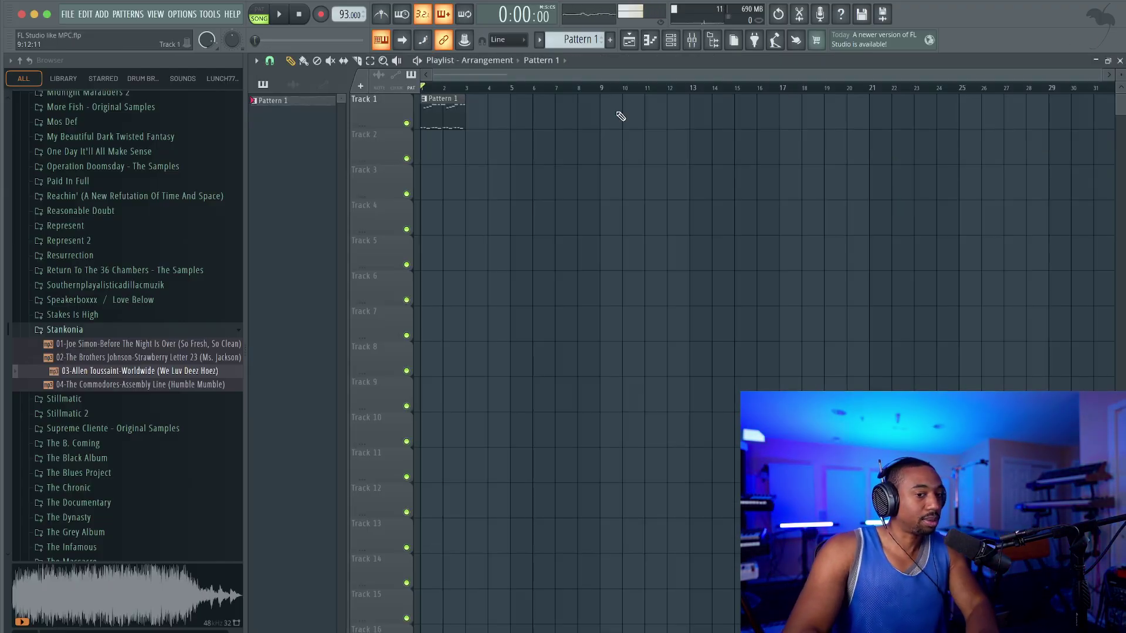
{"action": "left_click", "coordinate": [489, 112]}
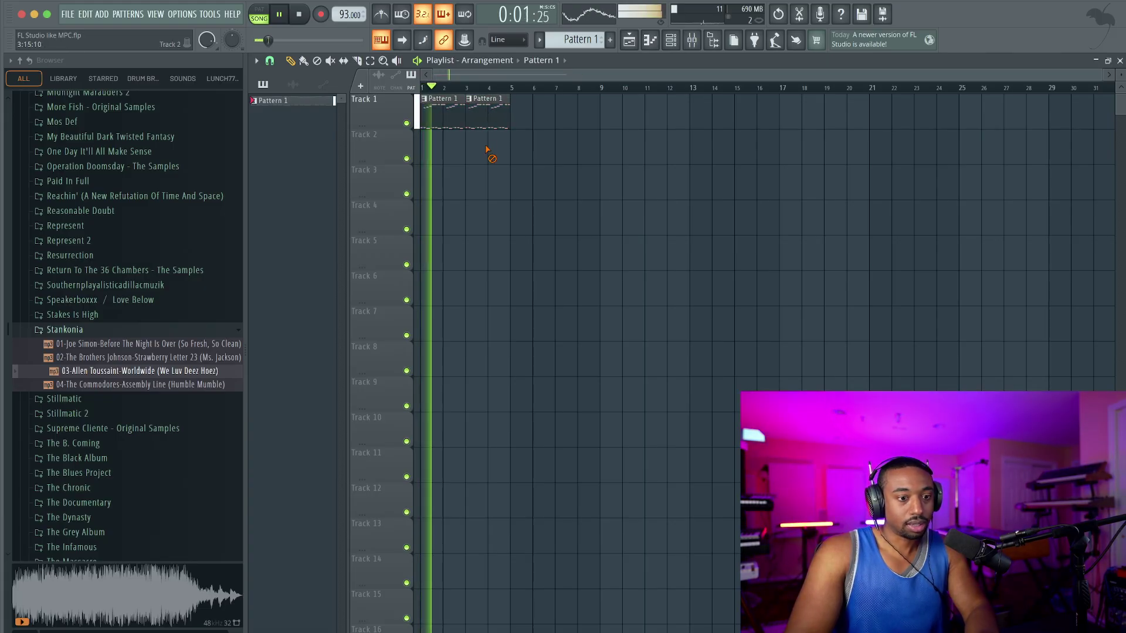
Reopen the FPC drum machine from the channel rack and play pad 2's Living The Life Snare repeatedly.
{"action": "left_click", "coordinate": [670, 41]}
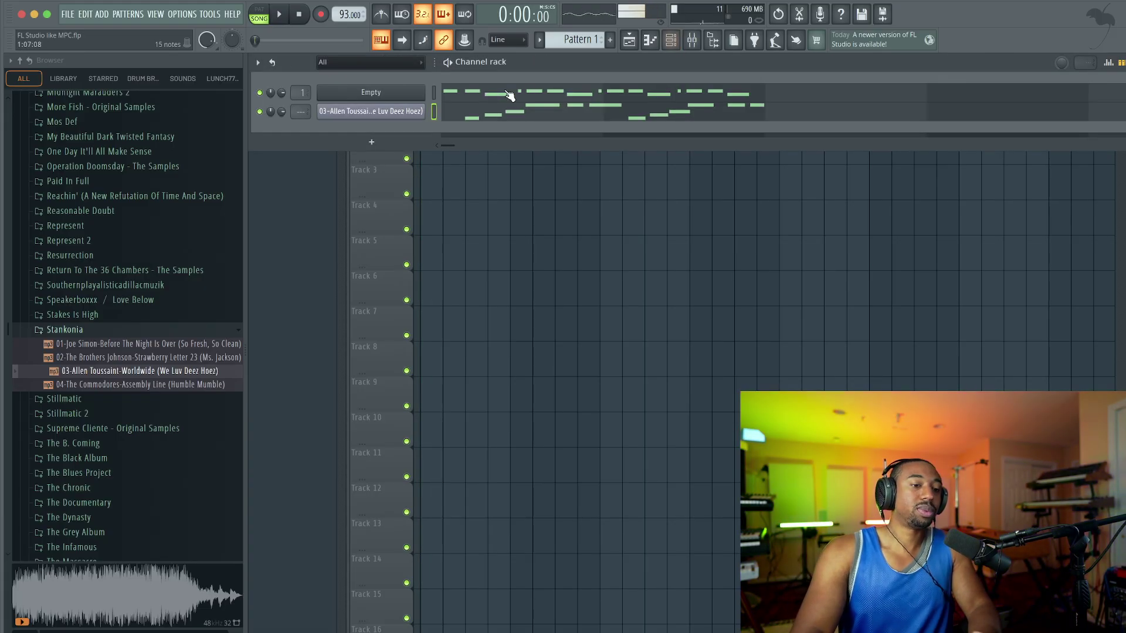
{"action": "left_click", "coordinate": [371, 92]}
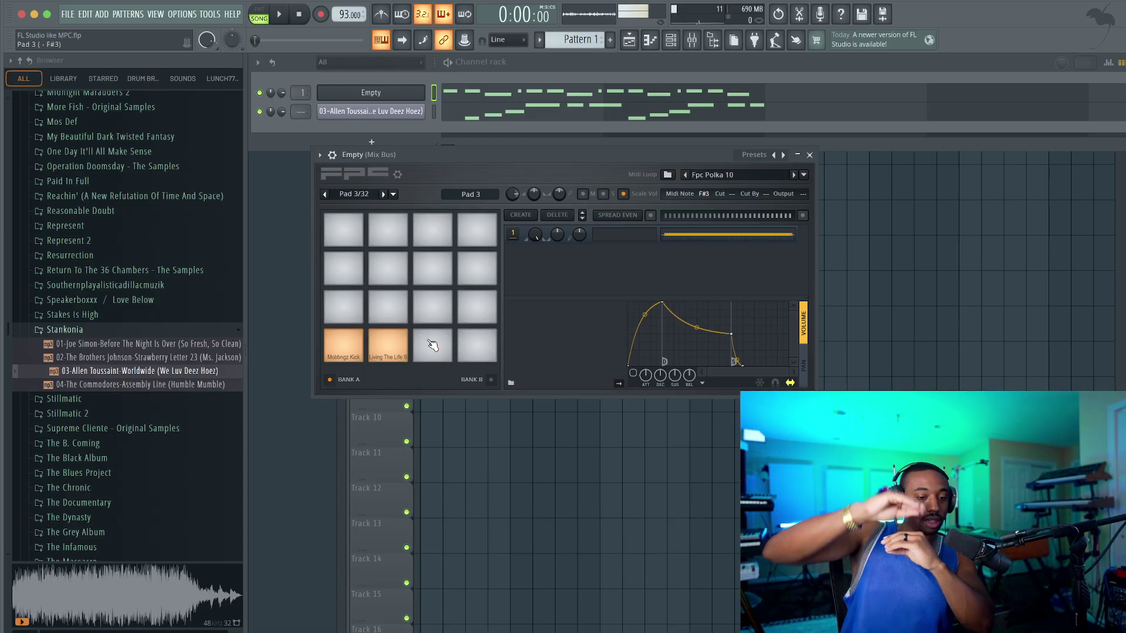
{"action": "left_click", "coordinate": [391, 362]}
{"action": "left_click", "coordinate": [391, 362]}
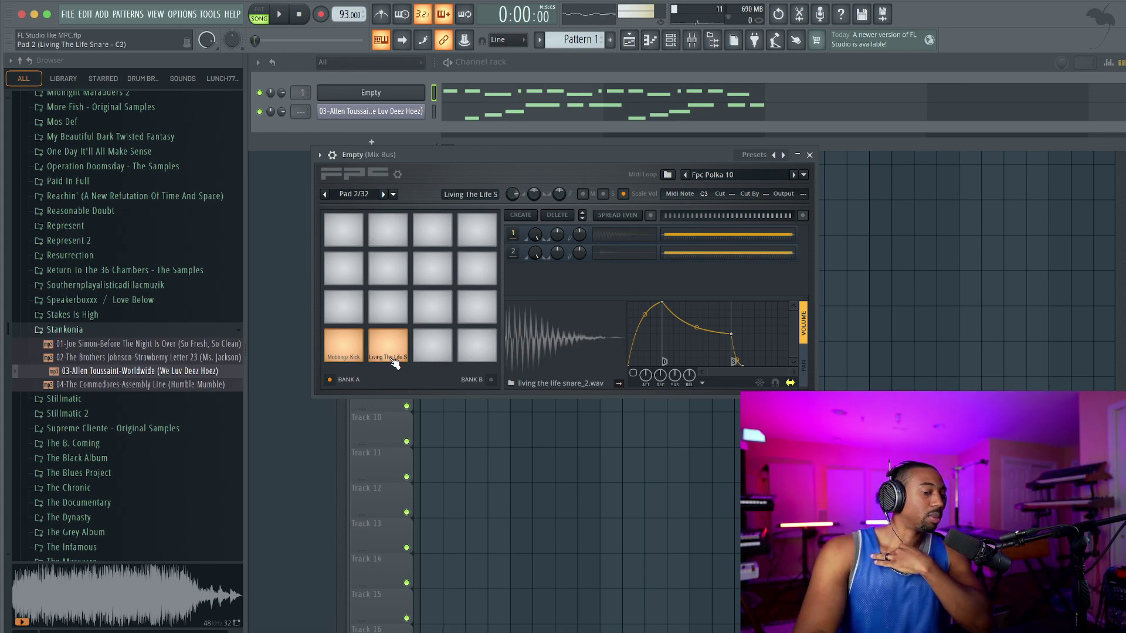
{"action": "left_click", "coordinate": [392, 362]}
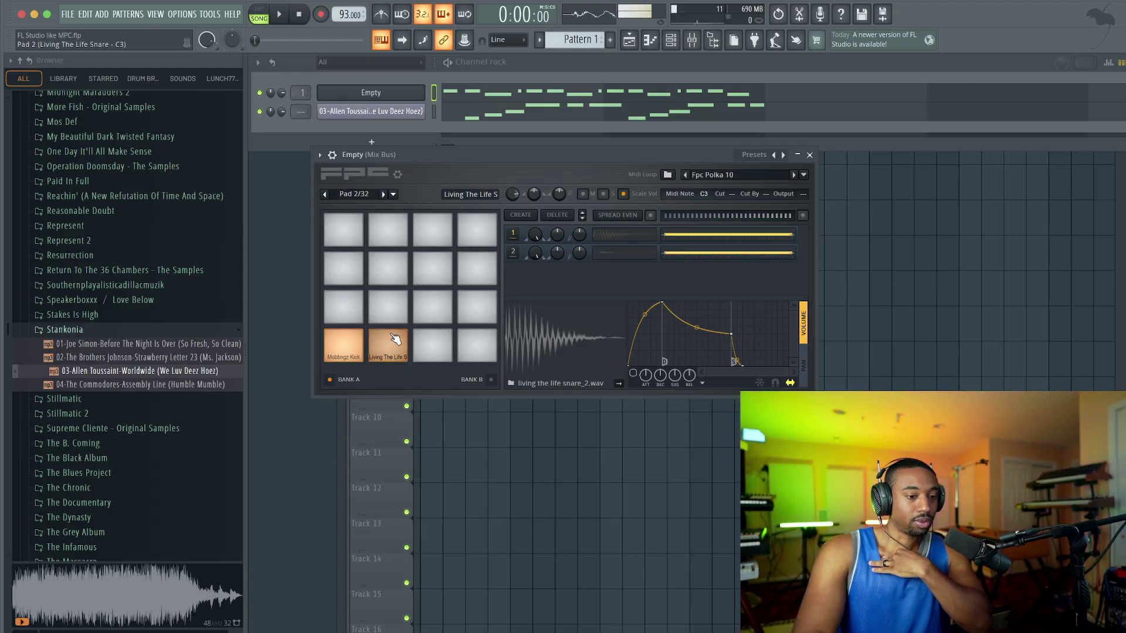
{"action": "left_click", "coordinate": [394, 339]}
{"action": "left_click", "coordinate": [394, 339]}
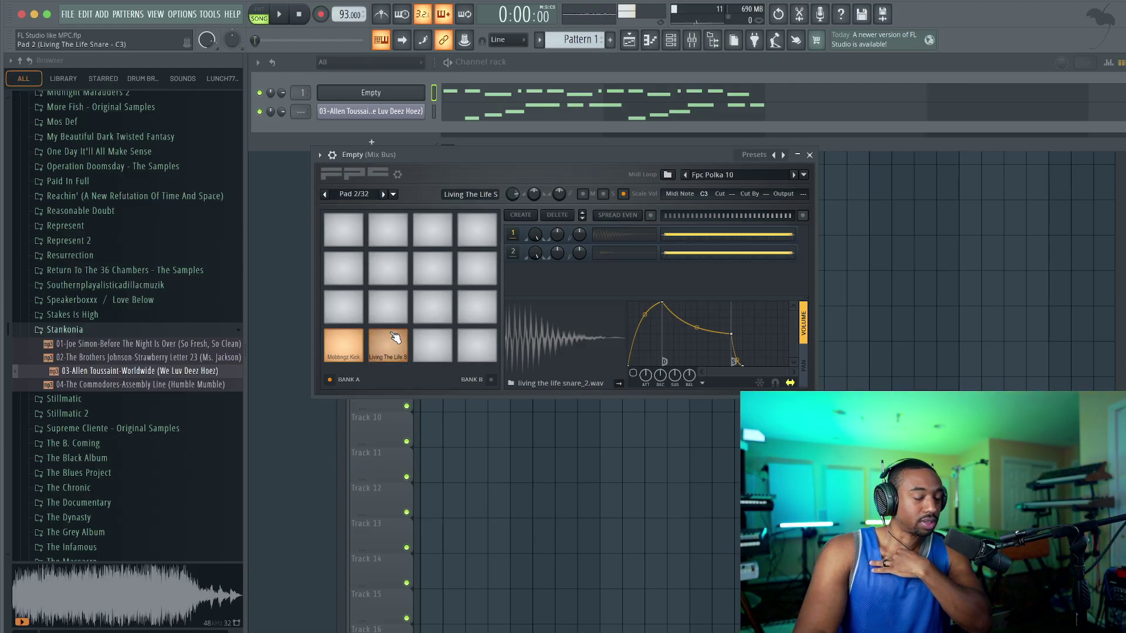
{"action": "left_click", "coordinate": [394, 342]}
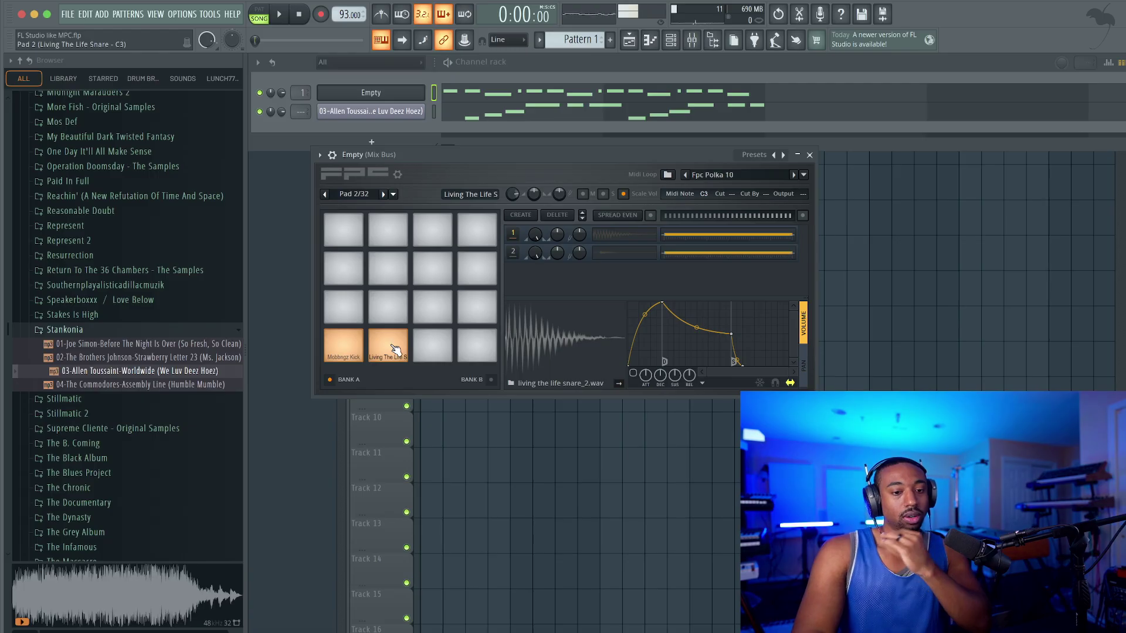
Play pad 2's snare a few more times, close the FPC and start playback of the arrangement.
{"action": "left_click", "coordinate": [394, 346]}
{"action": "left_click", "coordinate": [394, 344]}
{"action": "left_click", "coordinate": [395, 341]}
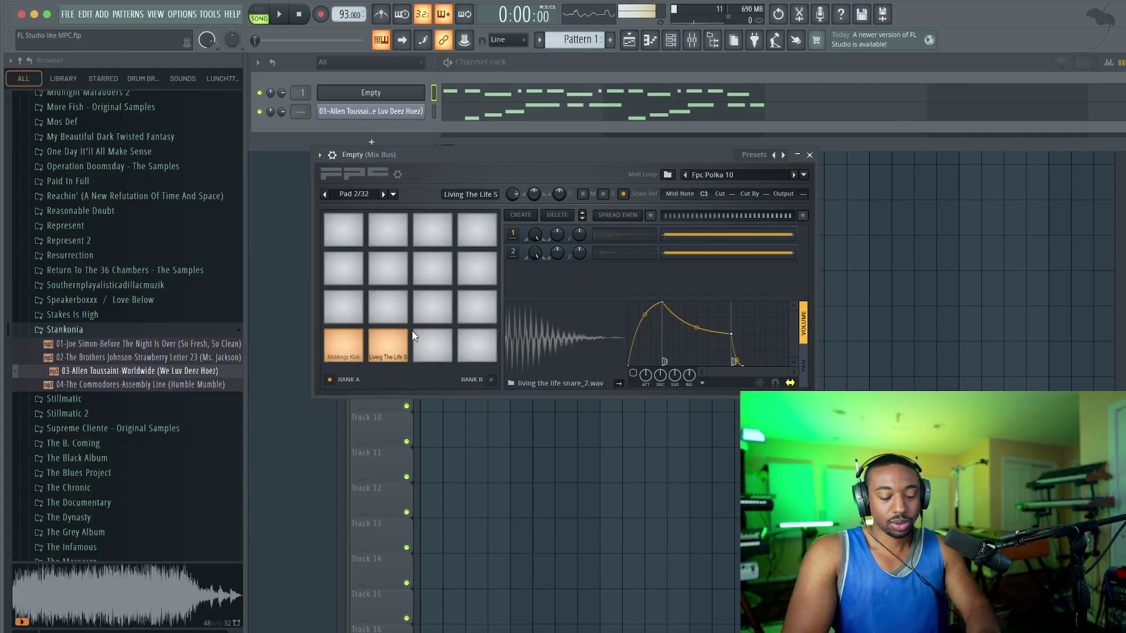
{"action": "left_click", "coordinate": [809, 154]}
{"action": "key", "text": "space"}
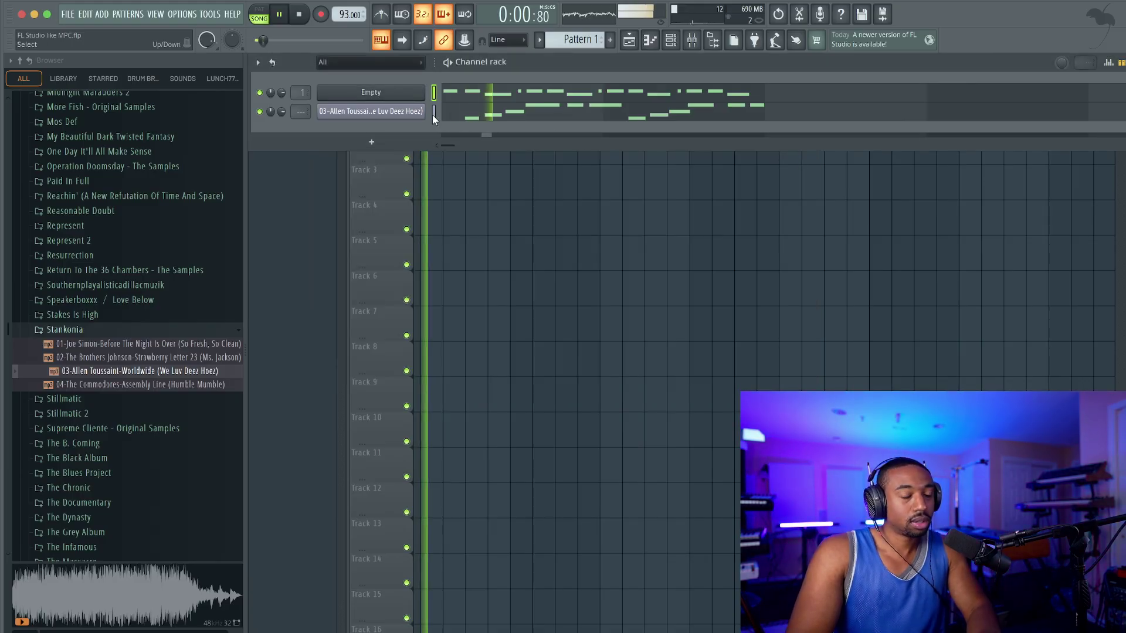
Bring up the sample's Slicex channel during playback, close it, reopen the FPC and stop playback.
{"action": "left_click", "coordinate": [405, 113]}
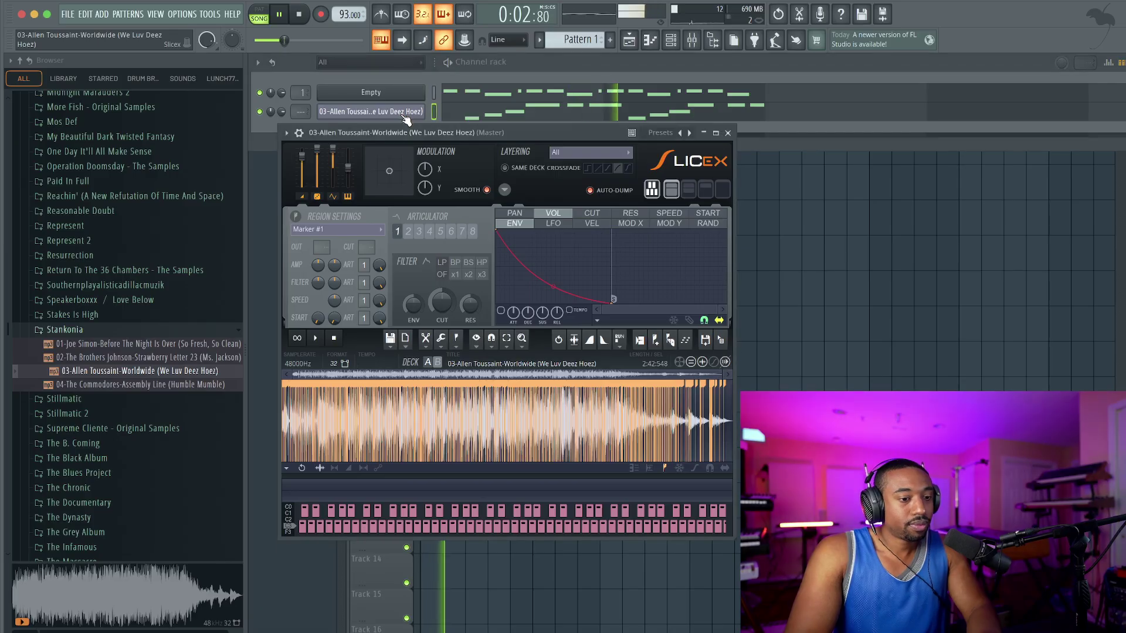
{"action": "left_click", "coordinate": [728, 132]}
{"action": "left_click", "coordinate": [371, 93]}
{"action": "key", "text": "space"}
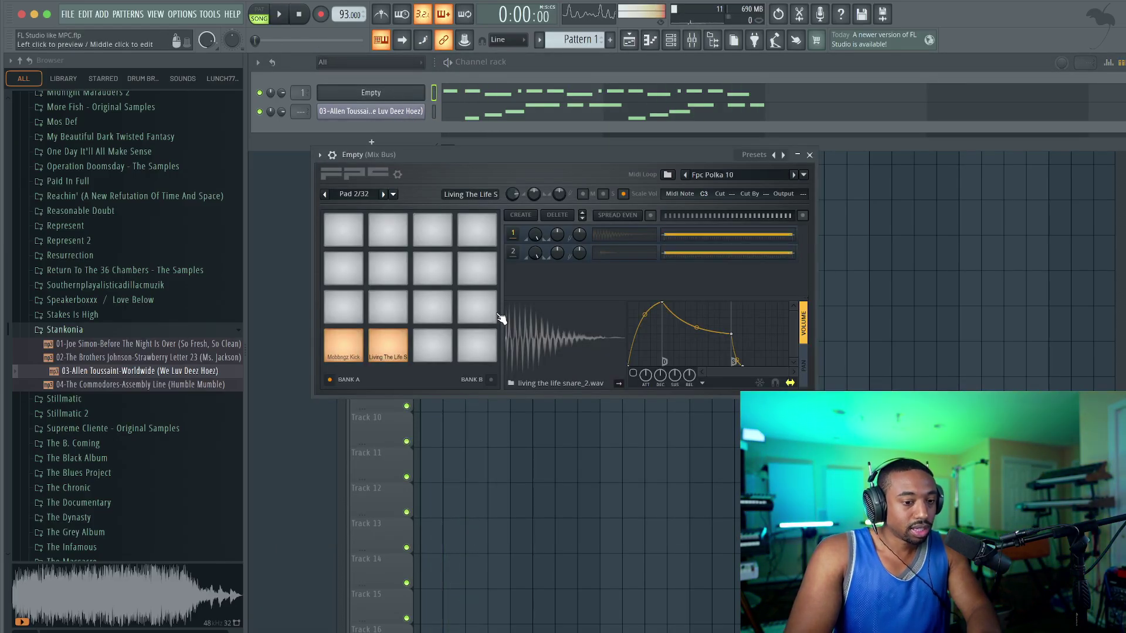
Browse Friends Sounds > Drumify > BWB THE WAVE KIT VOL. 5 > BWB WAVE 5 KICKS and preview BWB WAVE 5 KICK (10).
{"action": "scroll", "coordinate": [75, 234], "scroll_direction": "up", "scroll_amount": 5}
{"action": "scroll", "coordinate": [75, 229], "scroll_direction": "up", "scroll_amount": 4}
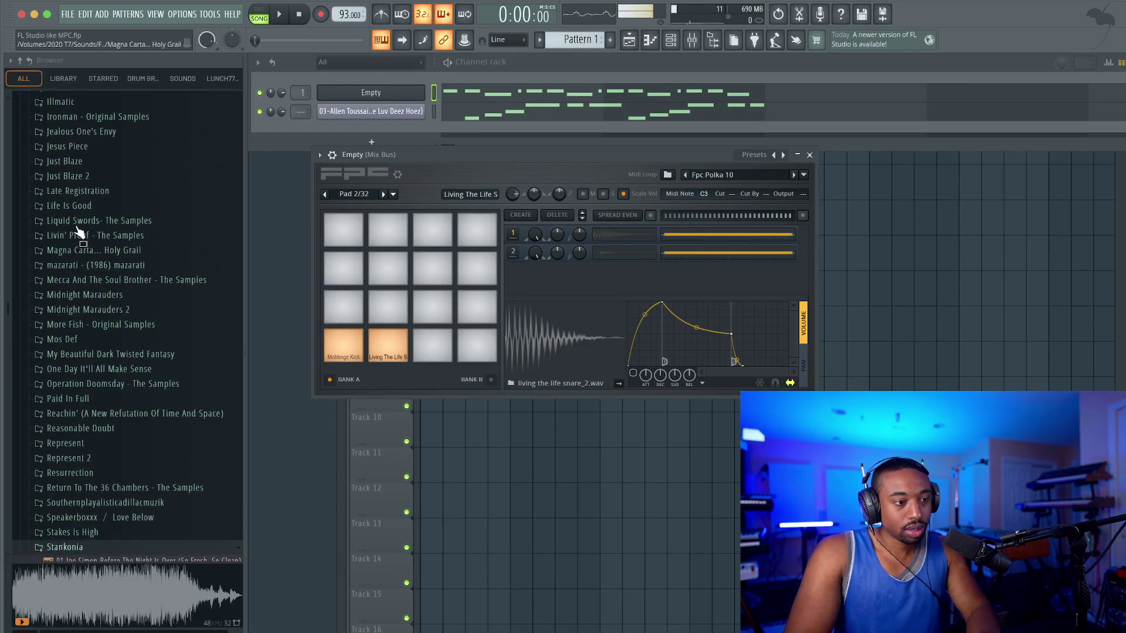
{"action": "left_click", "coordinate": [26, 61]}
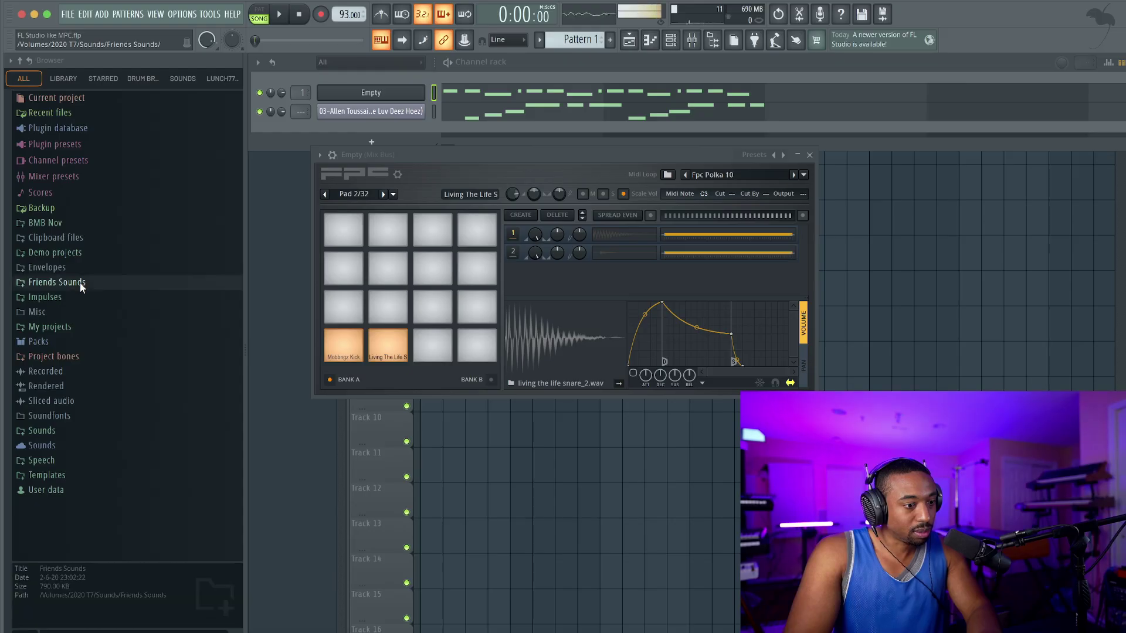
{"action": "left_click", "coordinate": [80, 283]}
{"action": "scroll", "coordinate": [82, 326], "scroll_direction": "down", "scroll_amount": 8}
{"action": "scroll", "coordinate": [82, 326], "scroll_direction": "up", "scroll_amount": 4}
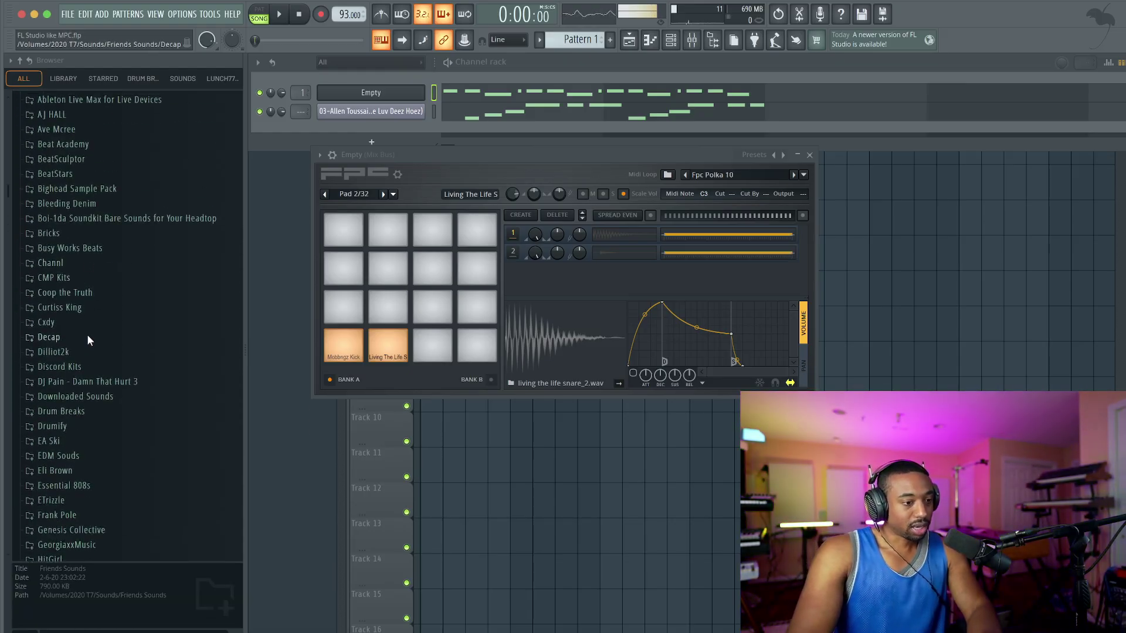
{"action": "left_click", "coordinate": [77, 427]}
{"action": "left_click", "coordinate": [127, 420]}
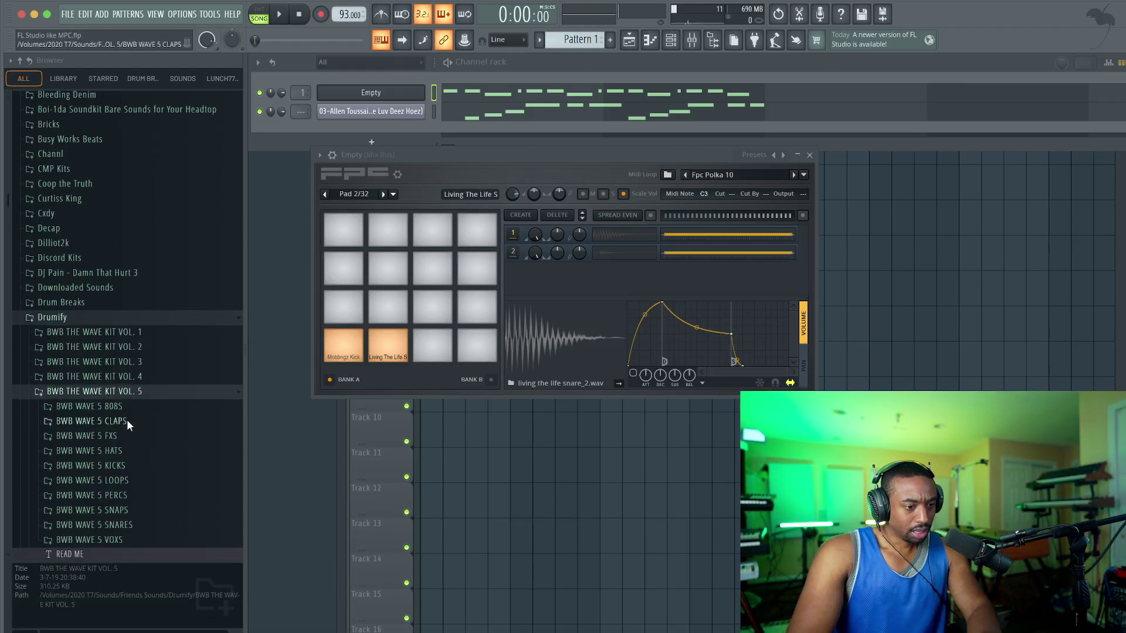
{"action": "left_click", "coordinate": [135, 464]}
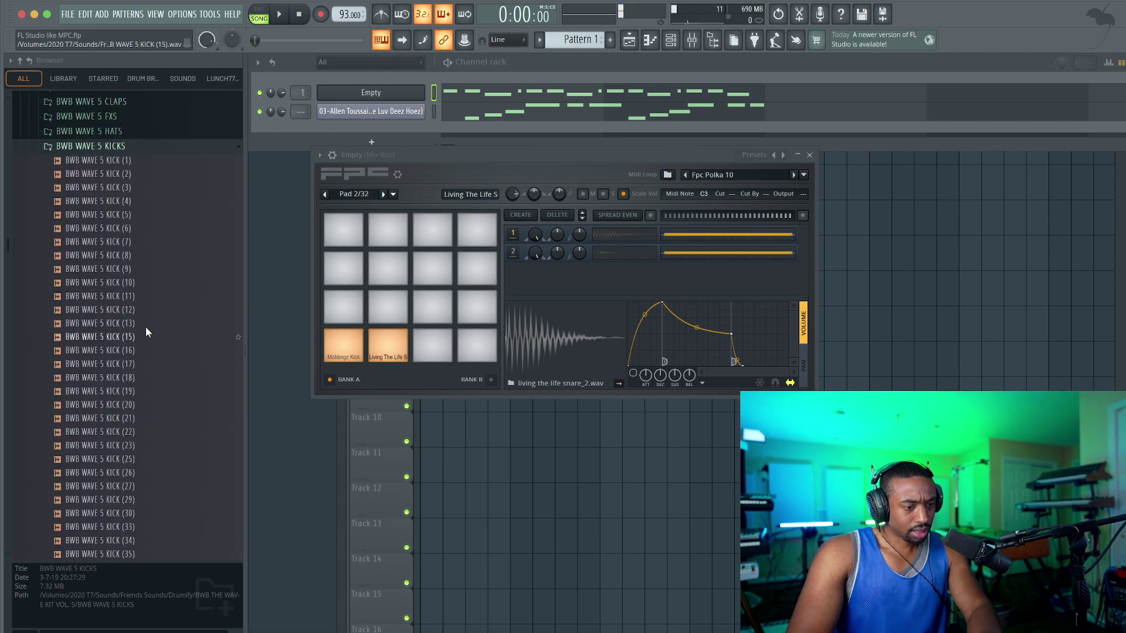
{"action": "left_click", "coordinate": [136, 283]}
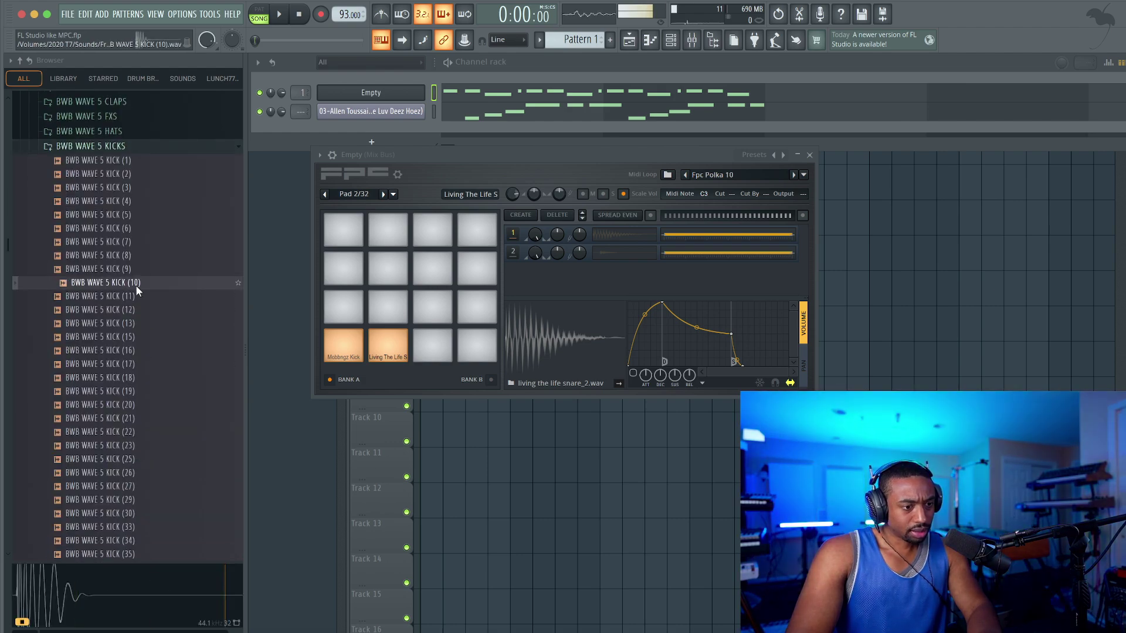
Tune the first layer of pad 1's Mobbngz Kick to -206 cents, play it with the beat and adjust its volume envelope.
{"action": "left_click", "coordinate": [342, 351]}
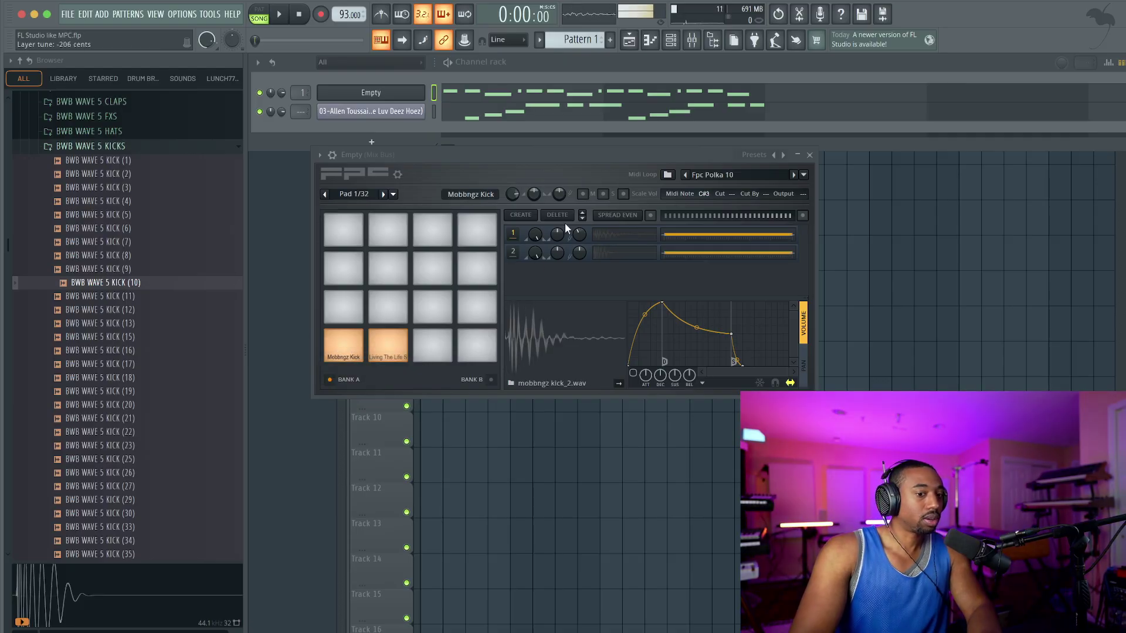
{"action": "key", "text": "space"}
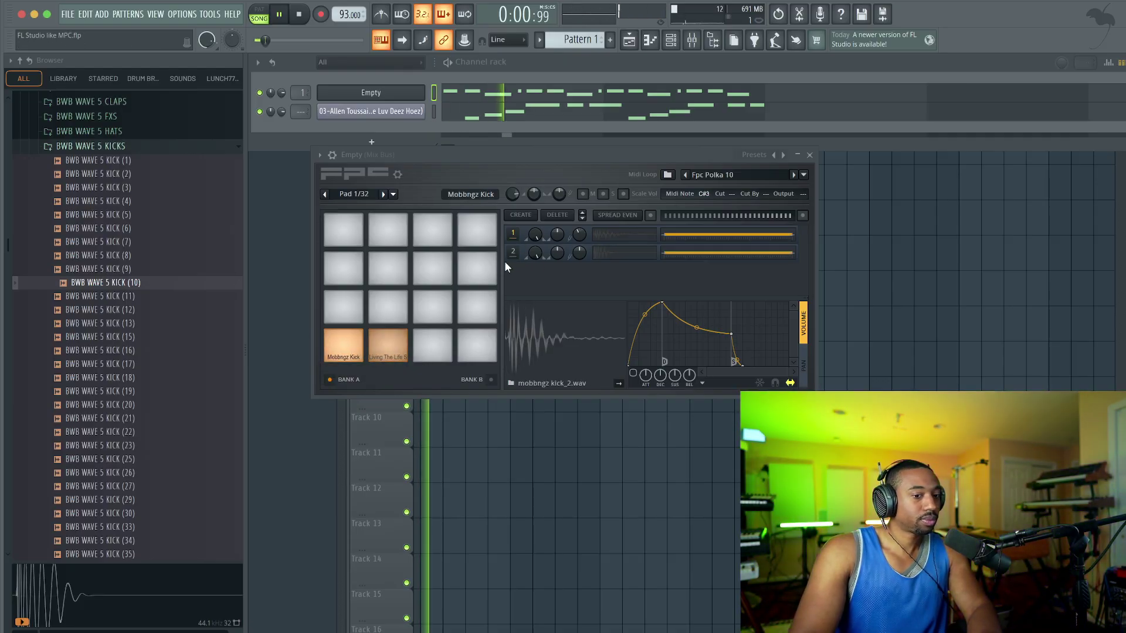
{"action": "key", "text": "space"}
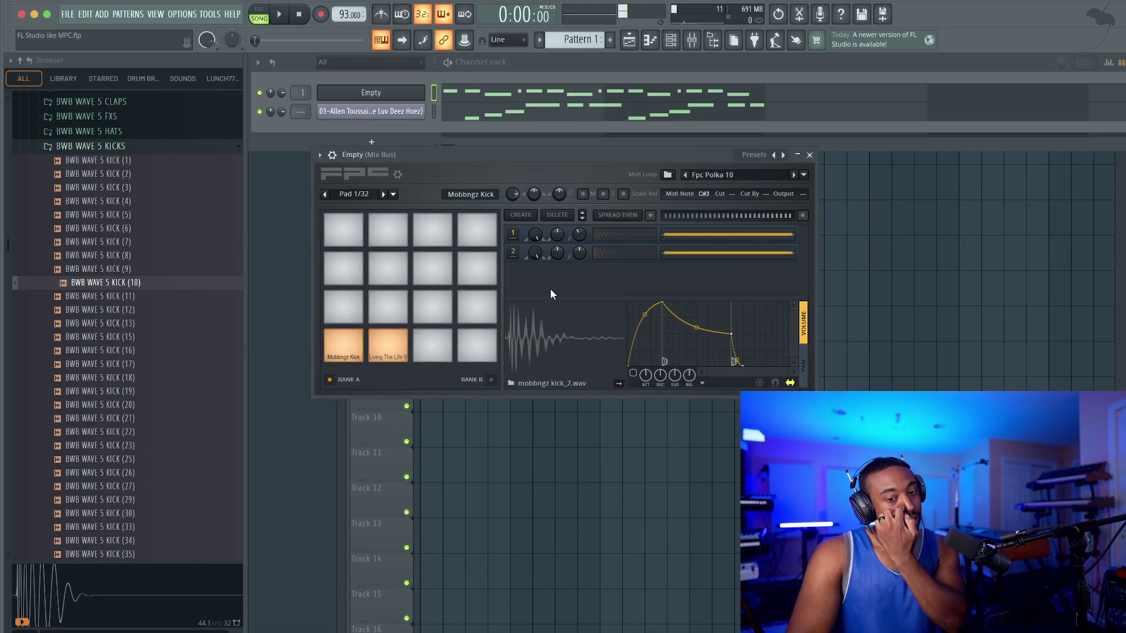
{"action": "left_click", "coordinate": [634, 374]}
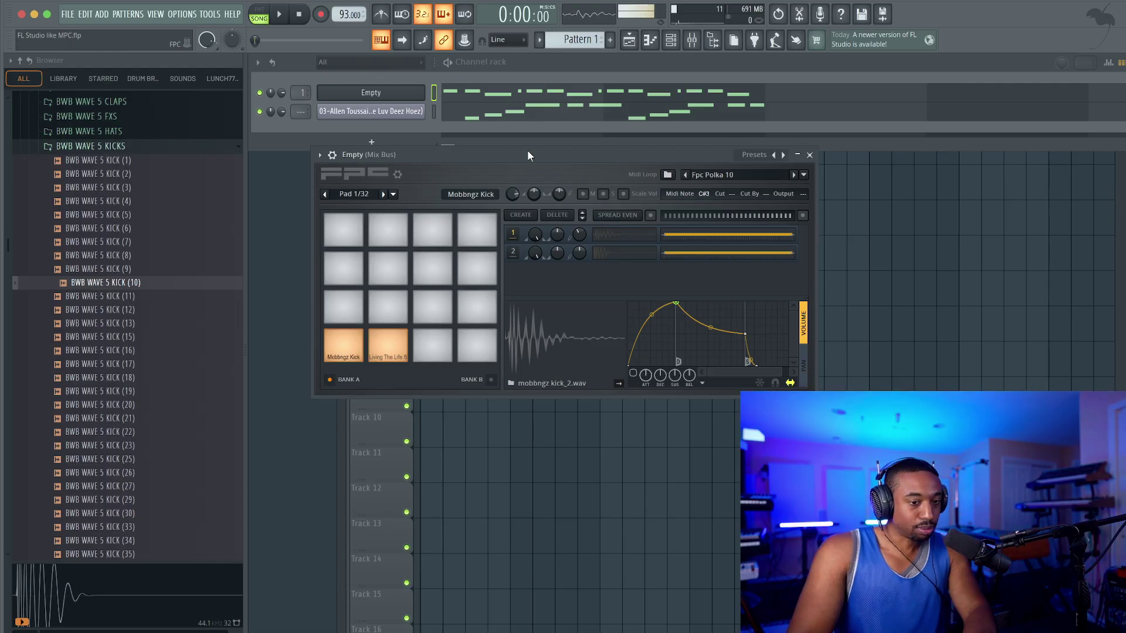
Move the FPC window clear of the pads' view and load BWB WAVE 5 KICK (10) onto pad 3.
{"action": "left_click_drag", "start_coordinate": [527, 155], "coordinate": [472, 143]}
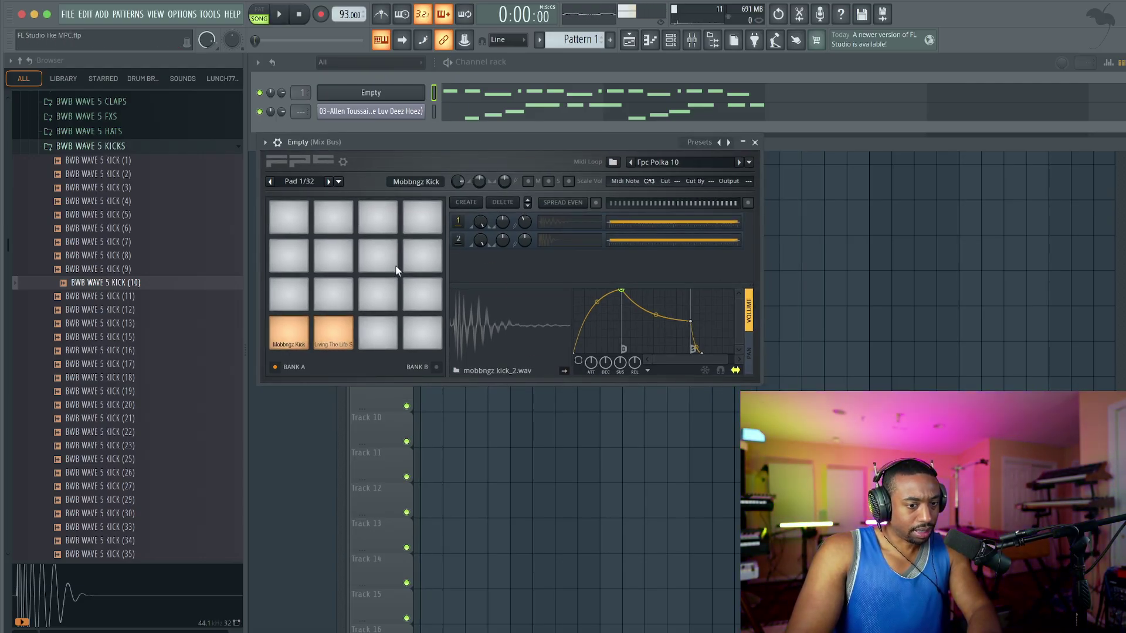
{"action": "left_click_drag", "start_coordinate": [116, 282], "coordinate": [119, 289]}
{"action": "left_click_drag", "start_coordinate": [372, 333], "coordinate": [372, 335]}
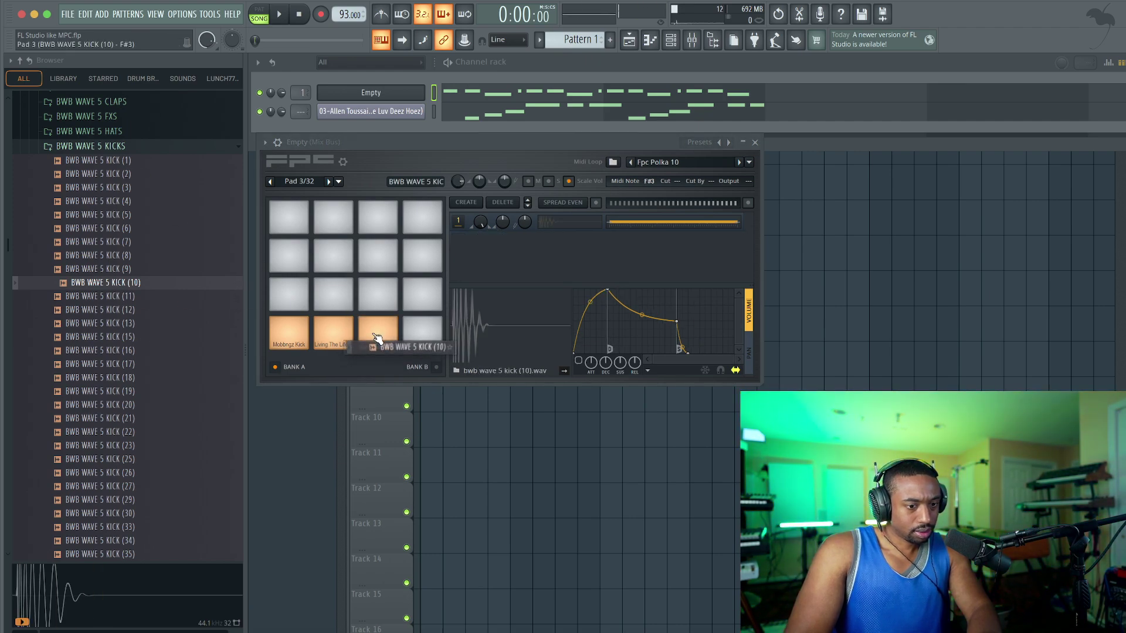
Delete the second layer of pad 1, enable its volume envelope and play the beat to check the kick.
{"action": "left_click", "coordinate": [298, 336]}
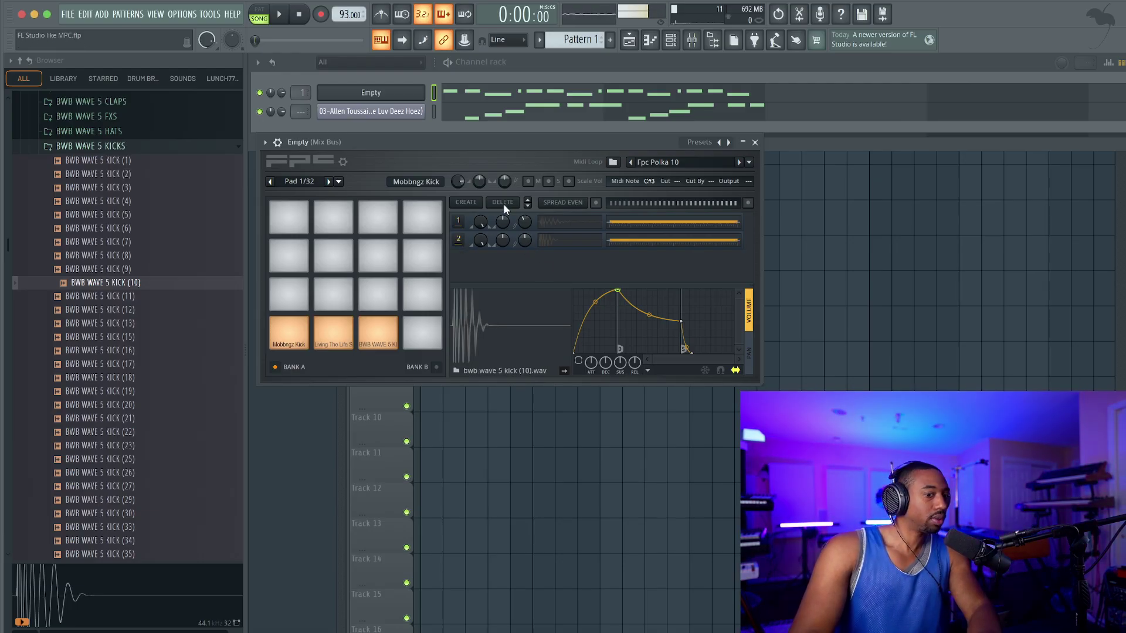
{"action": "key", "text": "space"}
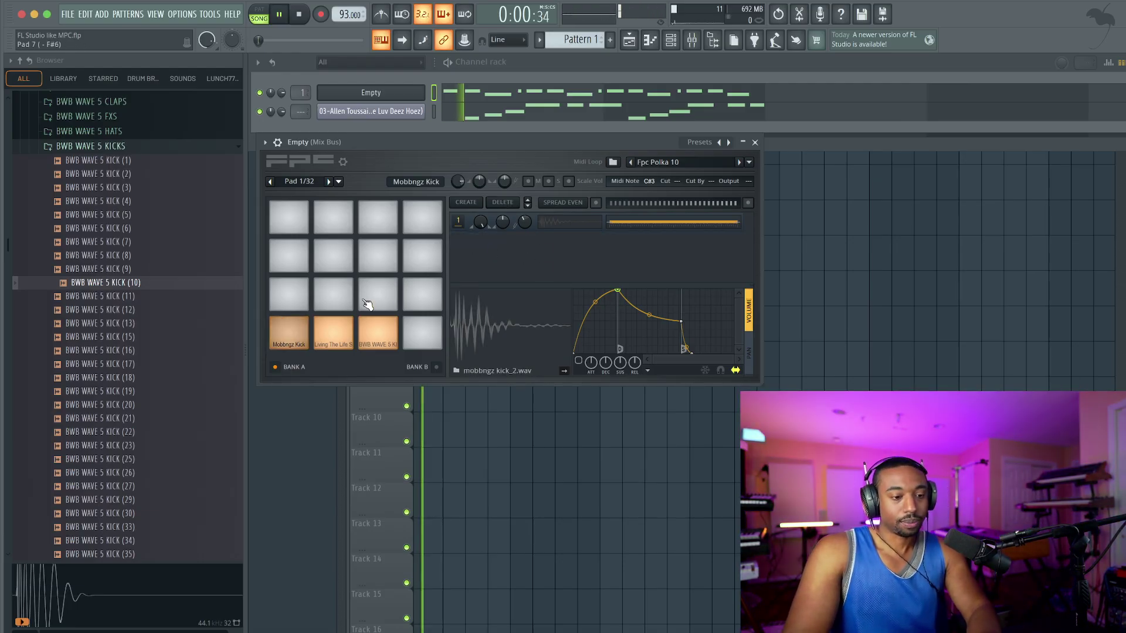
{"action": "key", "text": "space"}
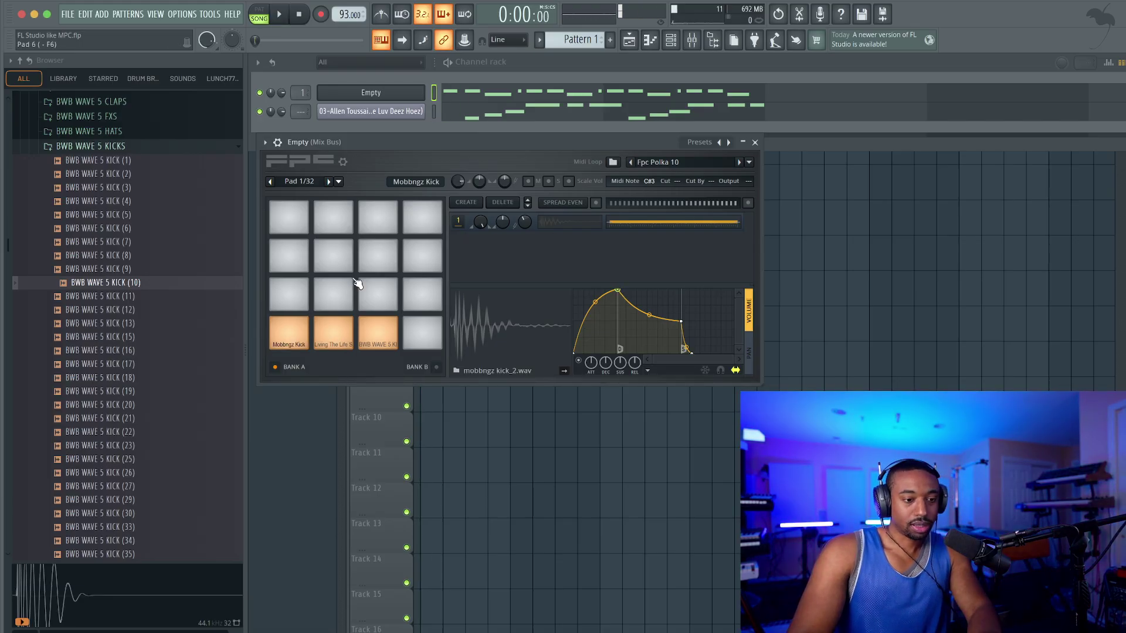
Close the FPC and open its Pattern 1 notes in the piano roll with the kick and snare rows in view.
{"action": "left_click", "coordinate": [755, 143]}
{"action": "left_click", "coordinate": [622, 101]}
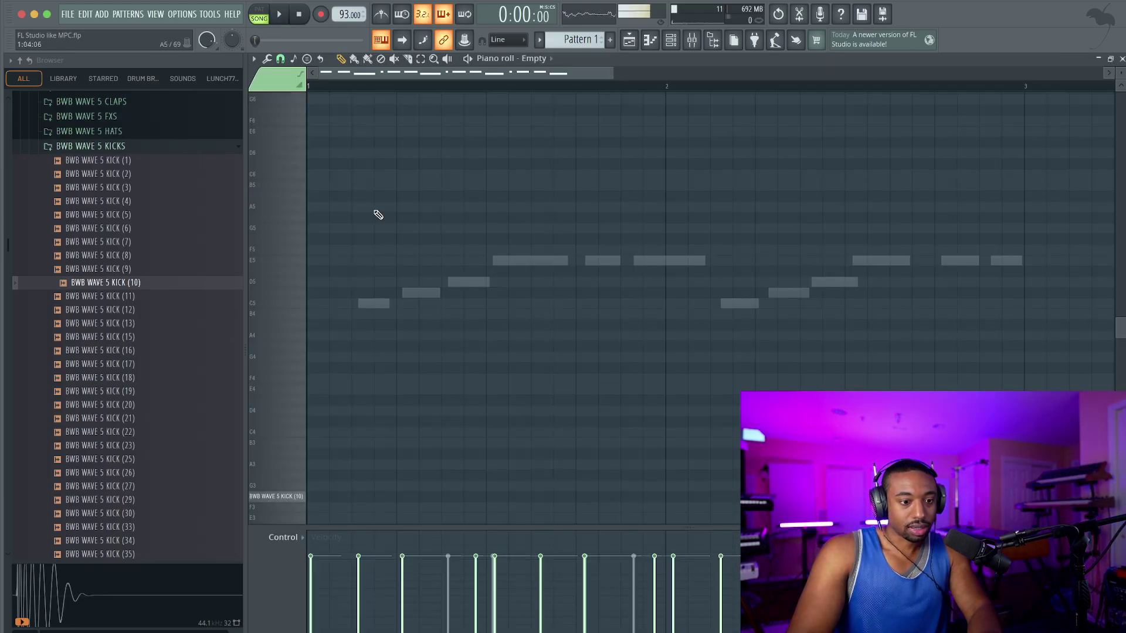
{"action": "left_click", "coordinate": [522, 58]}
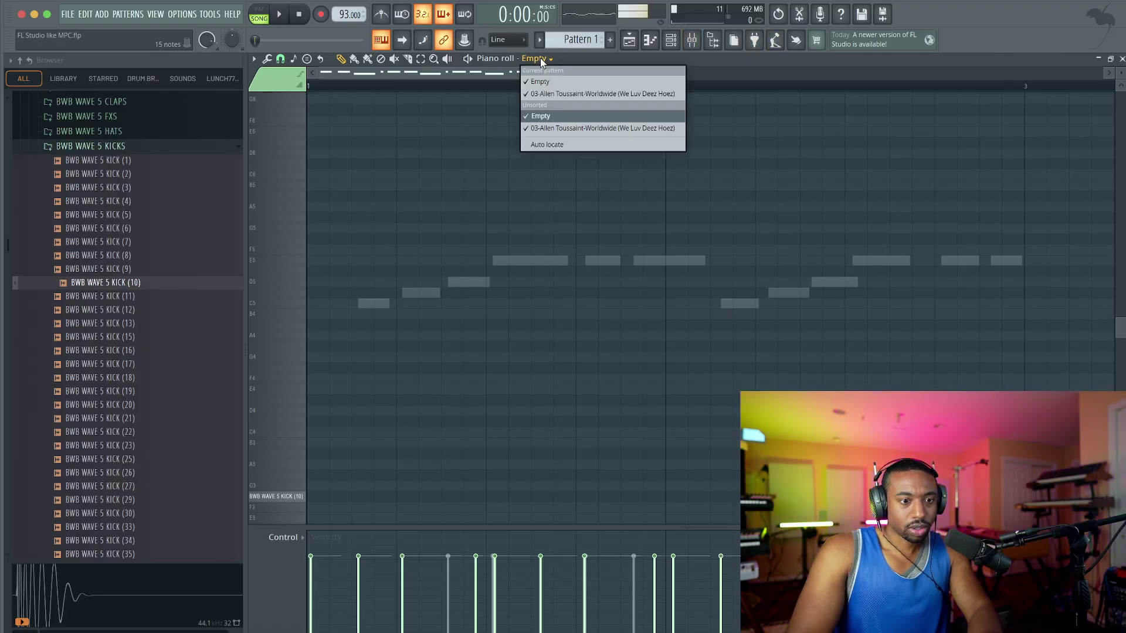
{"action": "left_click", "coordinate": [554, 87]}
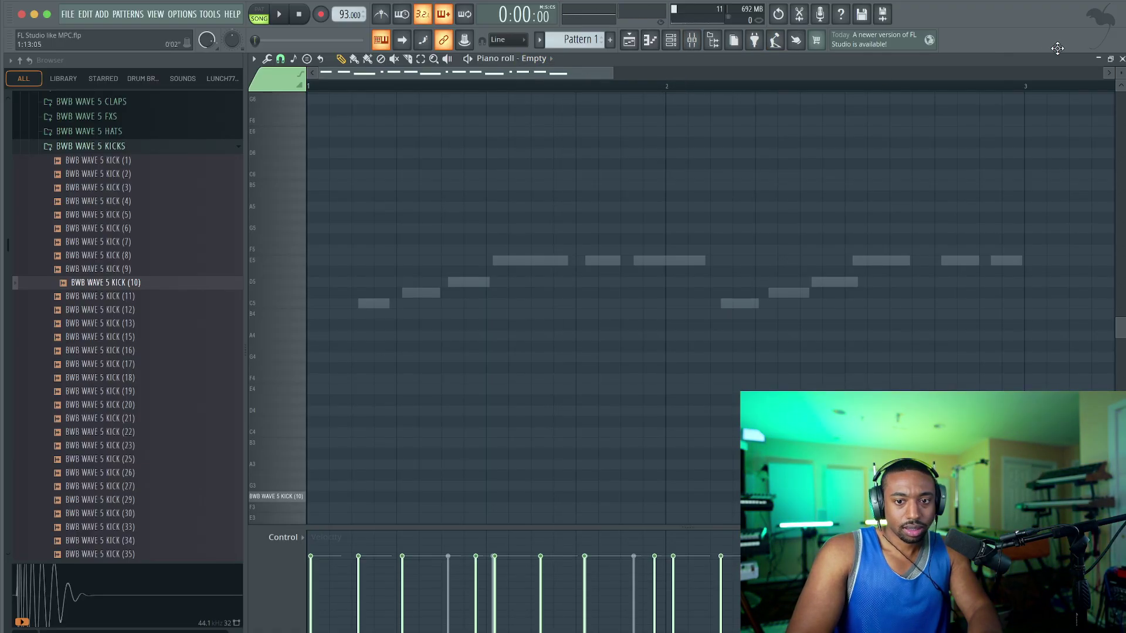
{"action": "left_click", "coordinate": [1121, 59]}
{"action": "left_click", "coordinate": [461, 95]}
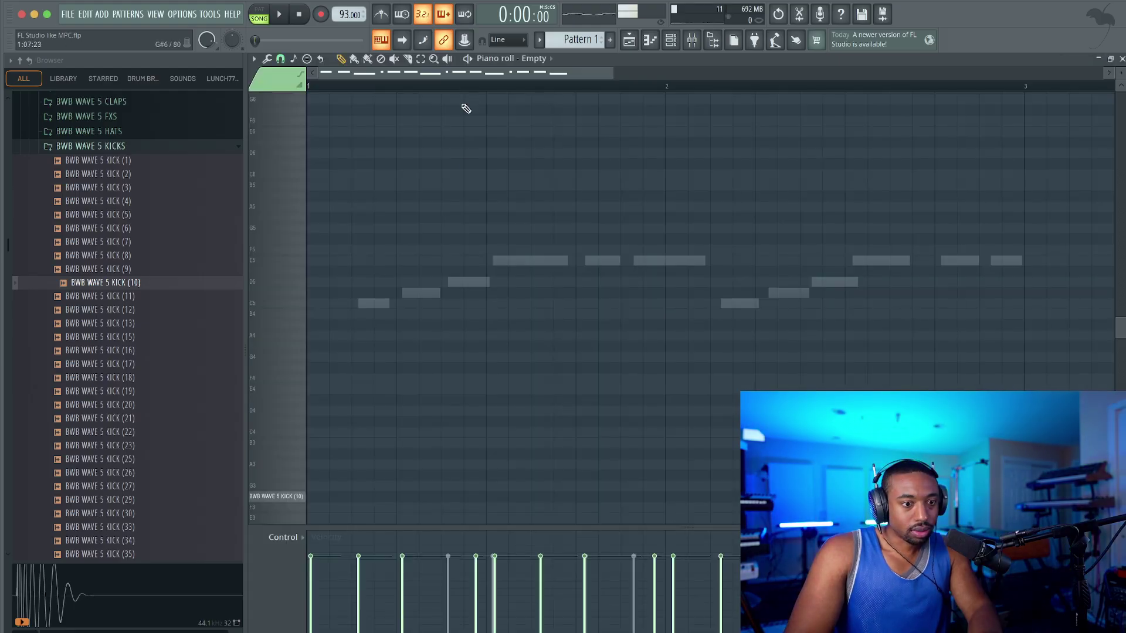
{"action": "key", "text": "space"}
{"action": "key", "text": "space"}
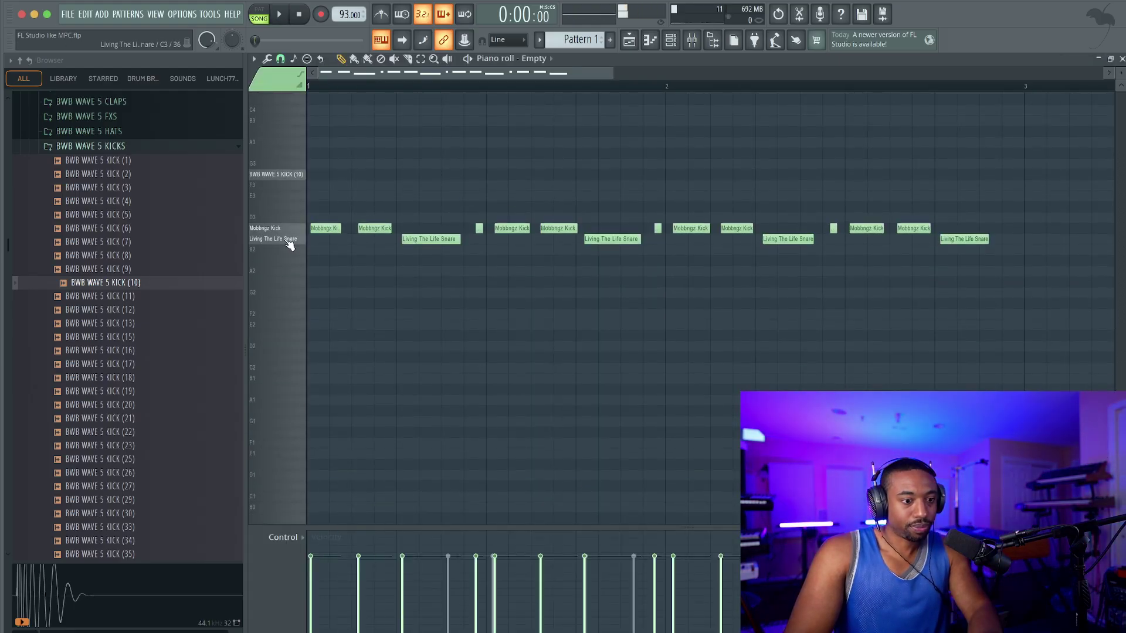
Delete all Living The Life Snare notes from the pattern and play the kick notes alone.
{"action": "left_click", "coordinate": [284, 238], "text": "super"}
{"action": "key", "text": "Delete"}
{"action": "key", "text": "space"}
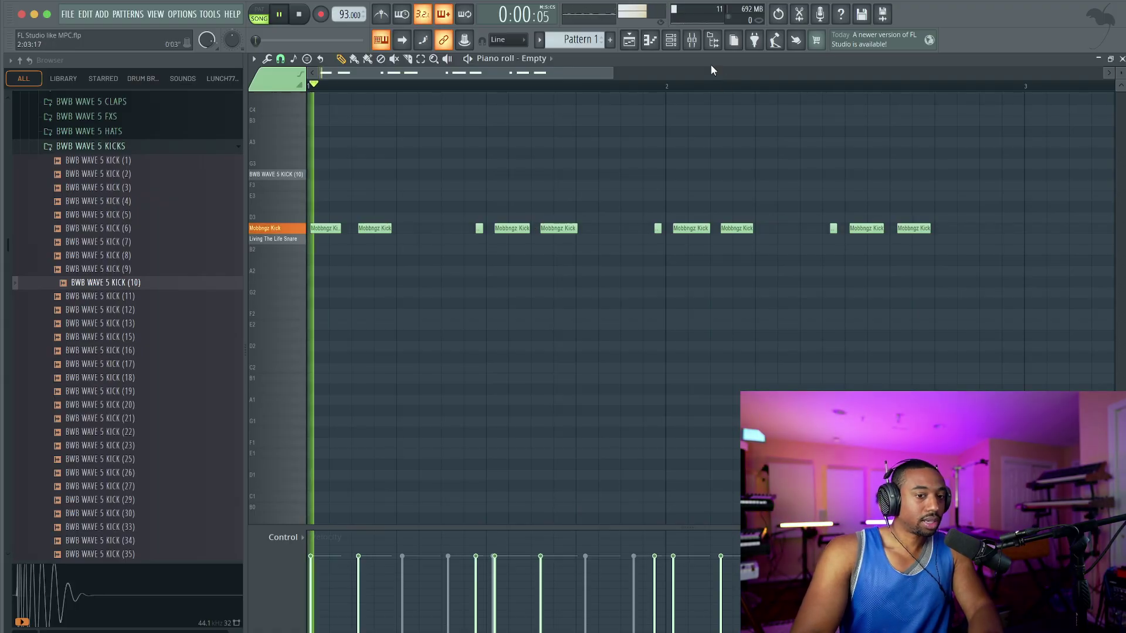
Mute the sample's Slicex channel and lower the attack curve's tension in pad 1's volume envelope while checking playback.
{"action": "left_click", "coordinate": [672, 41]}
{"action": "left_click", "coordinate": [259, 112]}
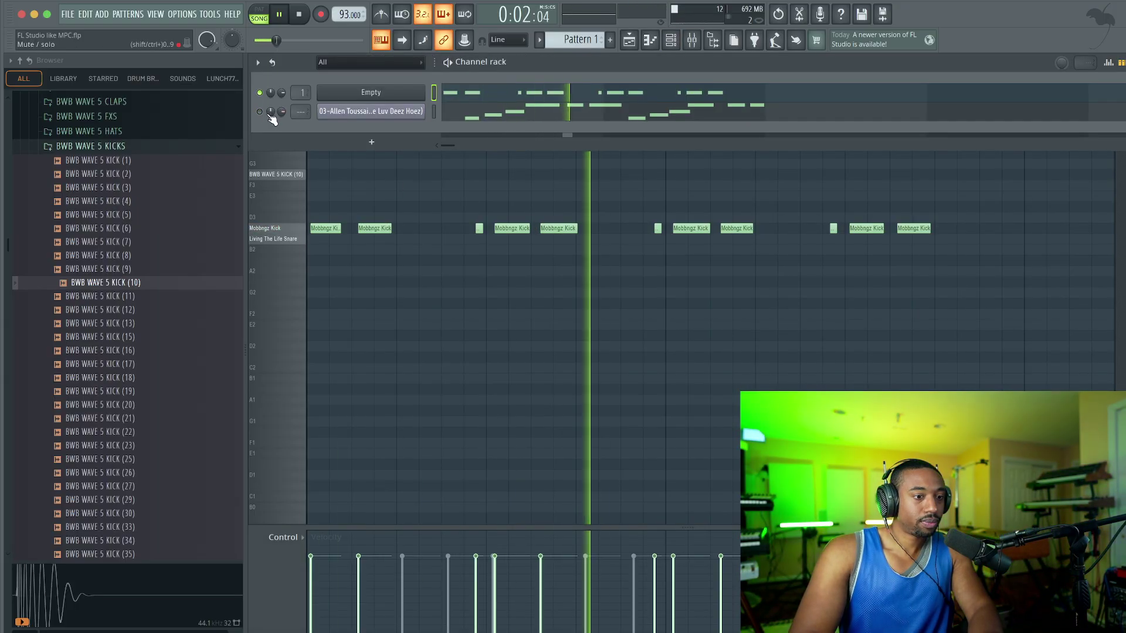
{"action": "left_click", "coordinate": [378, 94]}
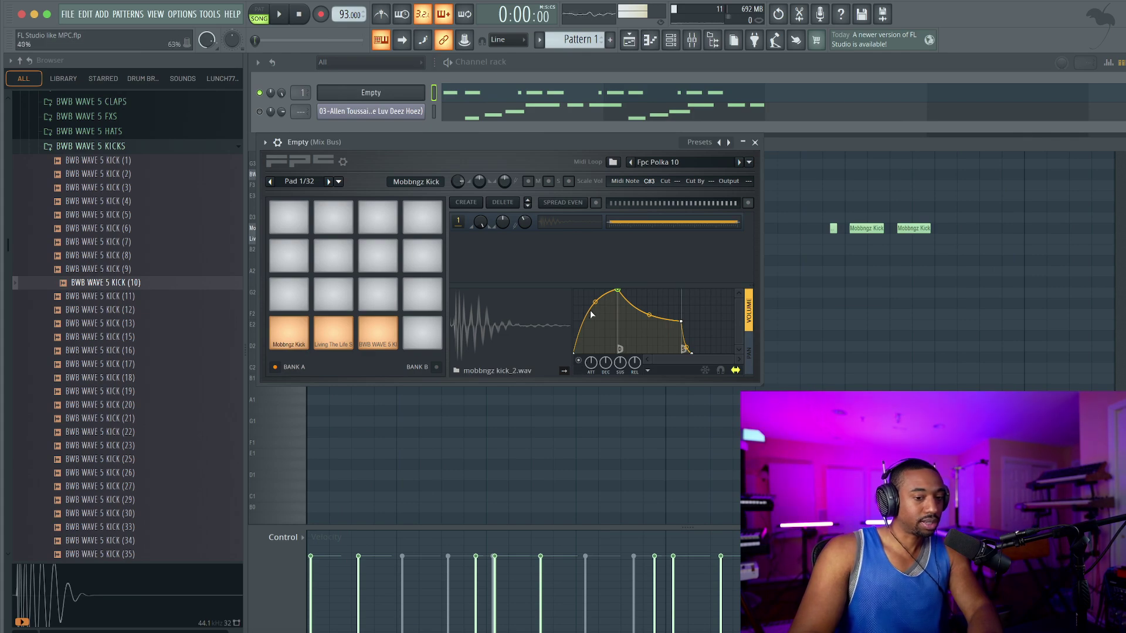
{"action": "left_click_drag", "start_coordinate": [595, 332], "coordinate": [595, 325]}
{"action": "key", "text": "space"}
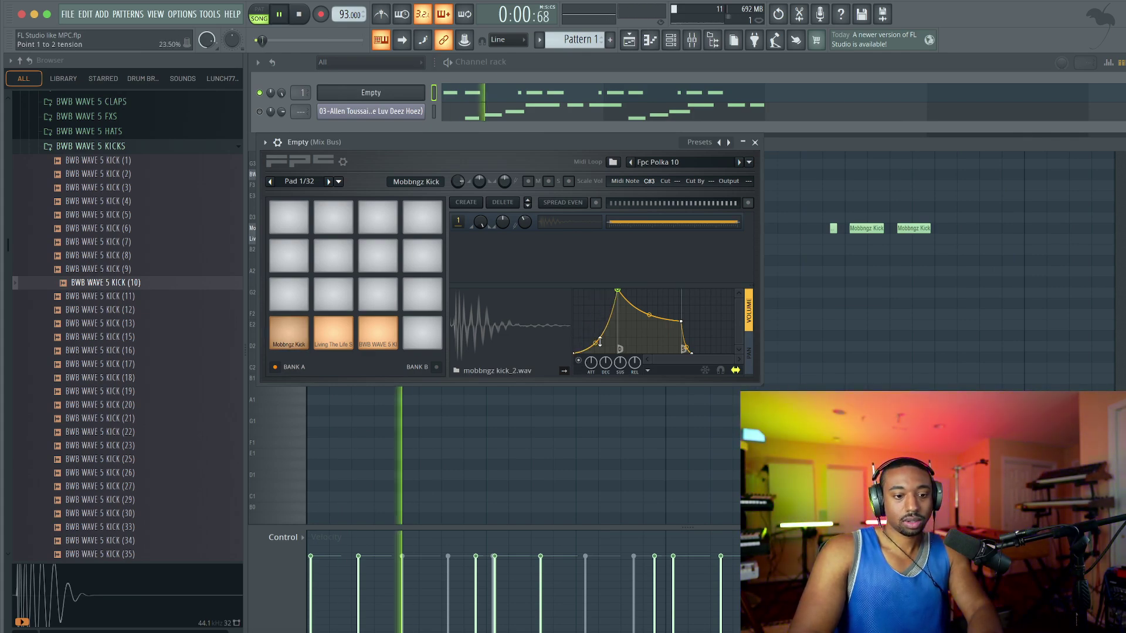
{"action": "key", "text": "space"}
Close the FPC, undo the deletion of the snare notes in the piano roll and close it.
{"action": "left_click", "coordinate": [754, 142]}
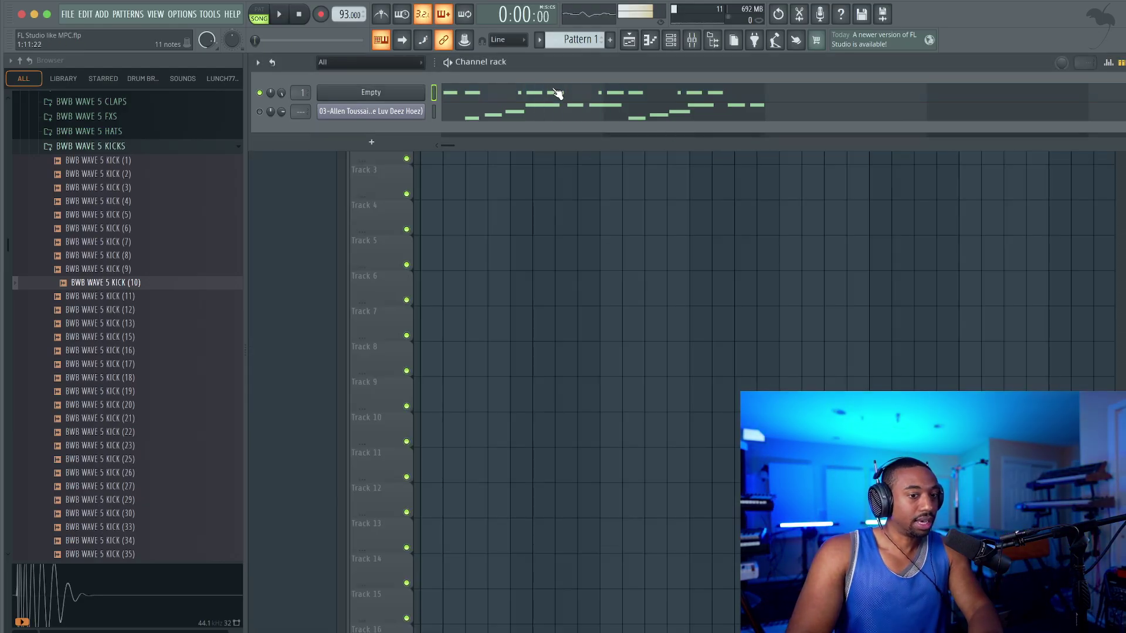
{"action": "left_click", "coordinate": [558, 91]}
{"action": "left_click", "coordinate": [1122, 60]}
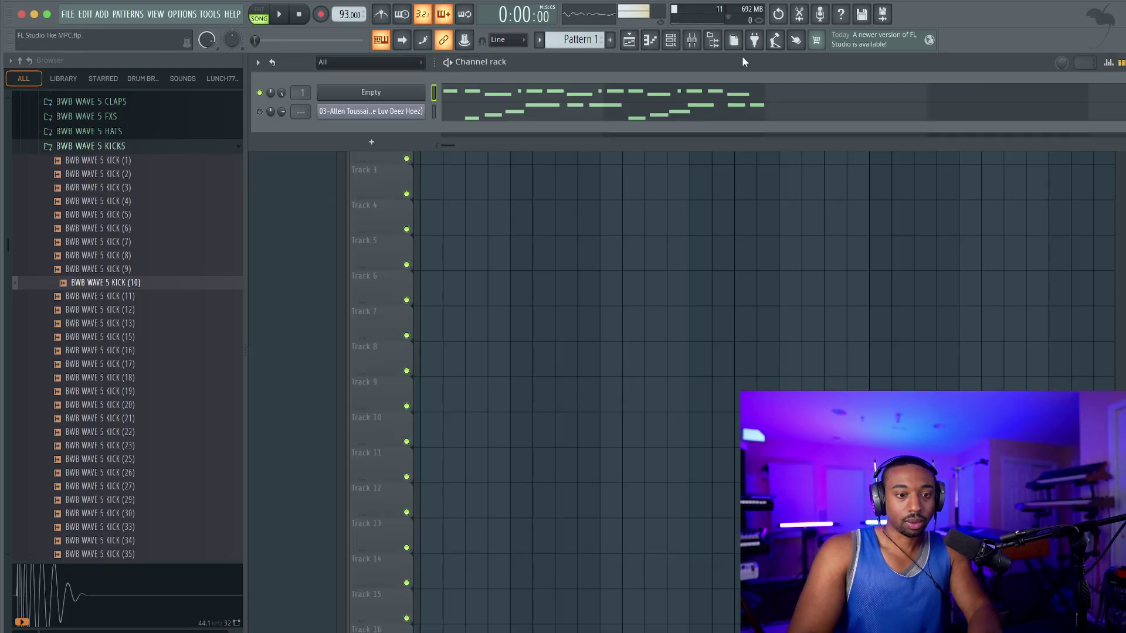
Reopen the FPC, play the BWB WAVE 5 KICK (10) on pad 3, close it and start playback.
{"action": "left_click", "coordinate": [402, 92]}
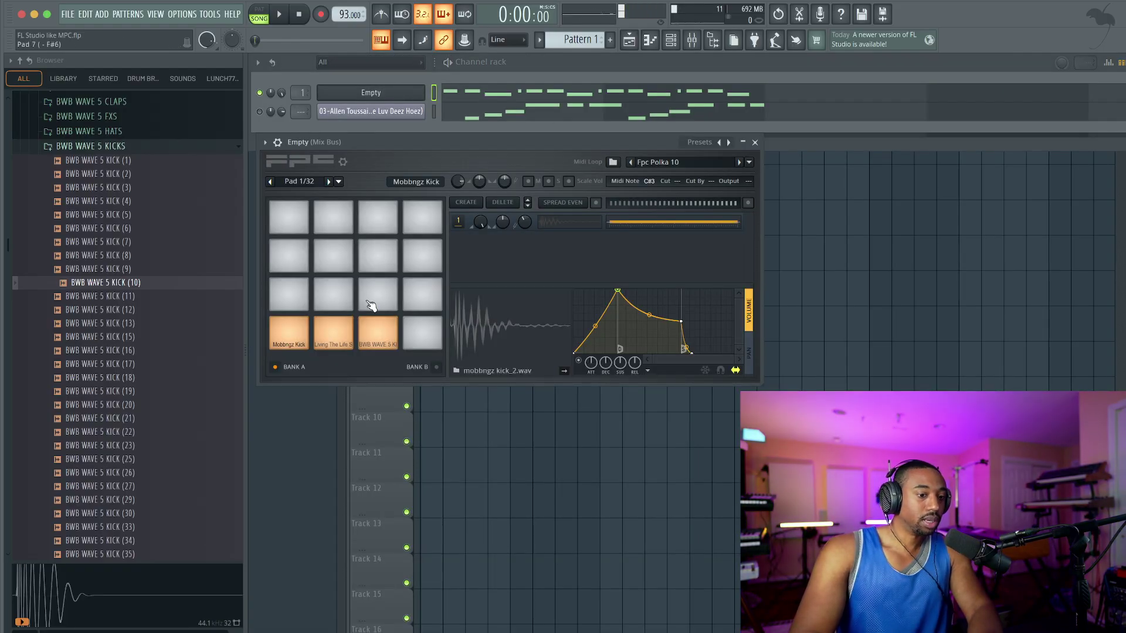
{"action": "left_click", "coordinate": [378, 333]}
{"action": "left_click", "coordinate": [756, 143]}
{"action": "key", "text": "space"}
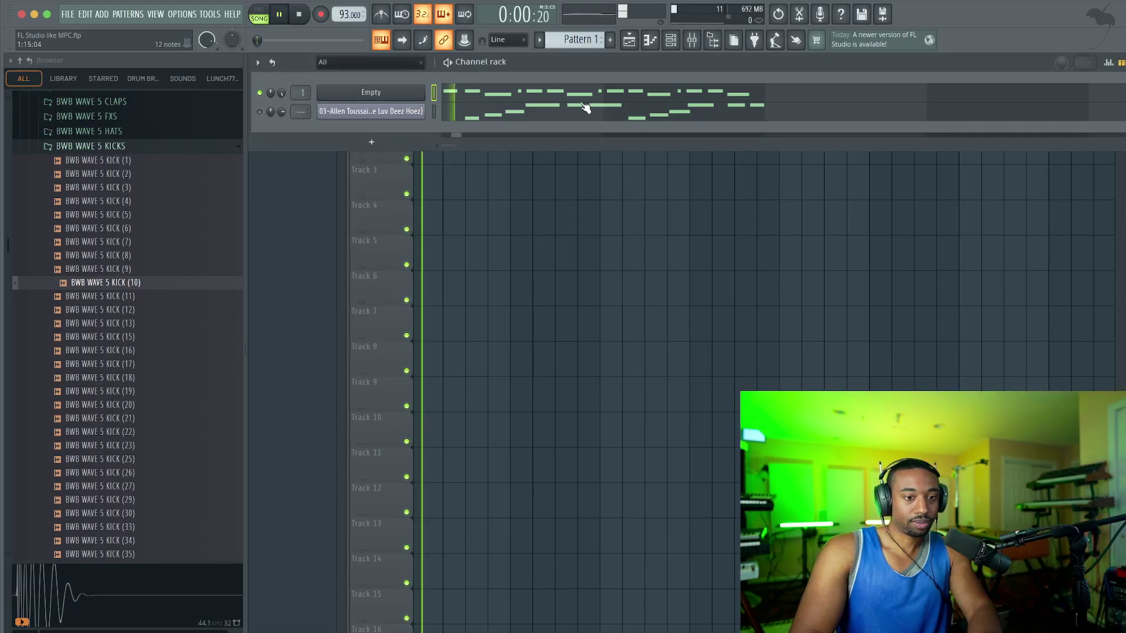
Select all Mobbngz Kick notes in the FPC's piano roll and duplicate them onto the BWB WAVE 5 KICK (10) row.
{"action": "left_click", "coordinate": [573, 96]}
{"action": "key", "text": "space"}
{"action": "double_click", "coordinate": [297, 227]}
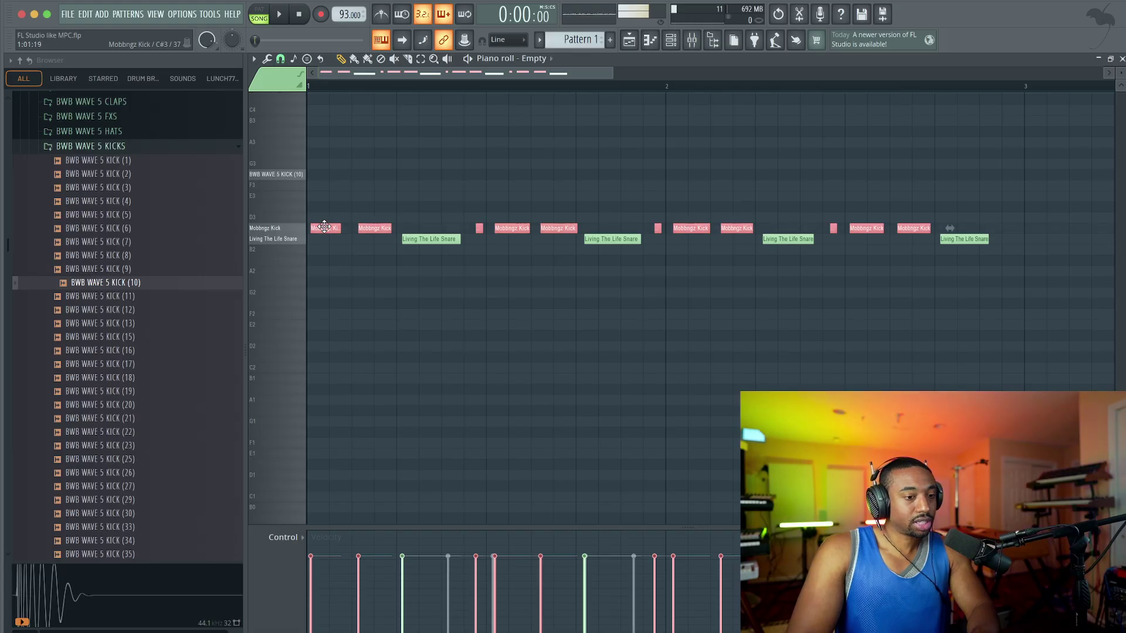
{"action": "left_click_drag", "start_coordinate": [324, 227], "coordinate": [326, 174]}
Deselect the copied notes and play the pattern from the start to hear both kicks layered.
{"action": "key", "text": "space"}
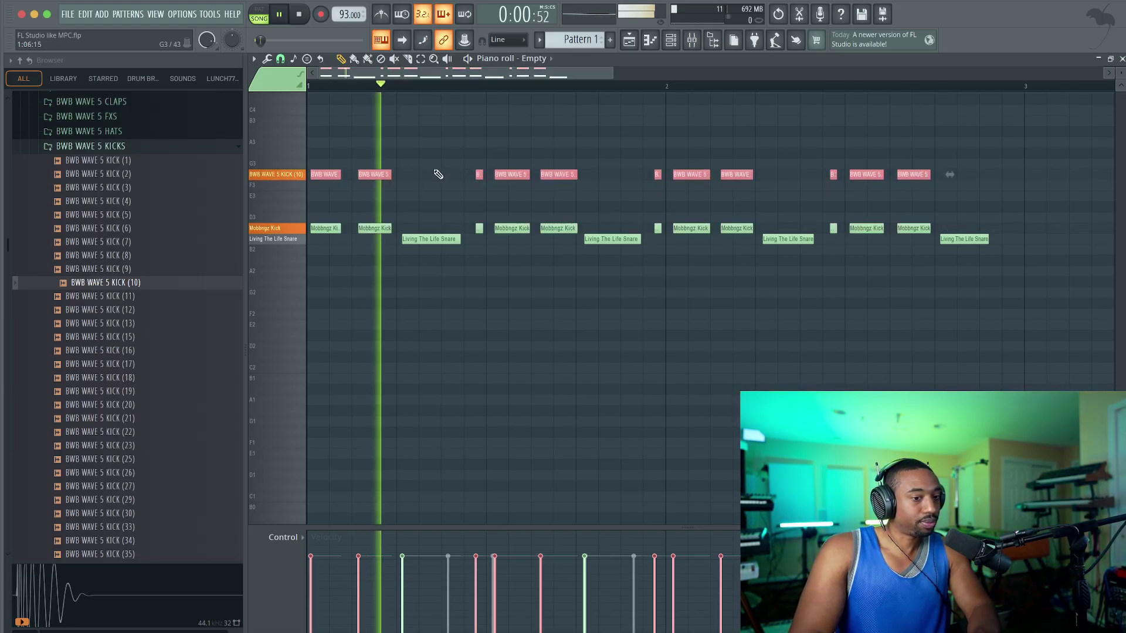
{"action": "key", "text": "space"}
{"action": "left_click", "coordinate": [435, 202], "text": "super"}
{"action": "key", "text": "space"}
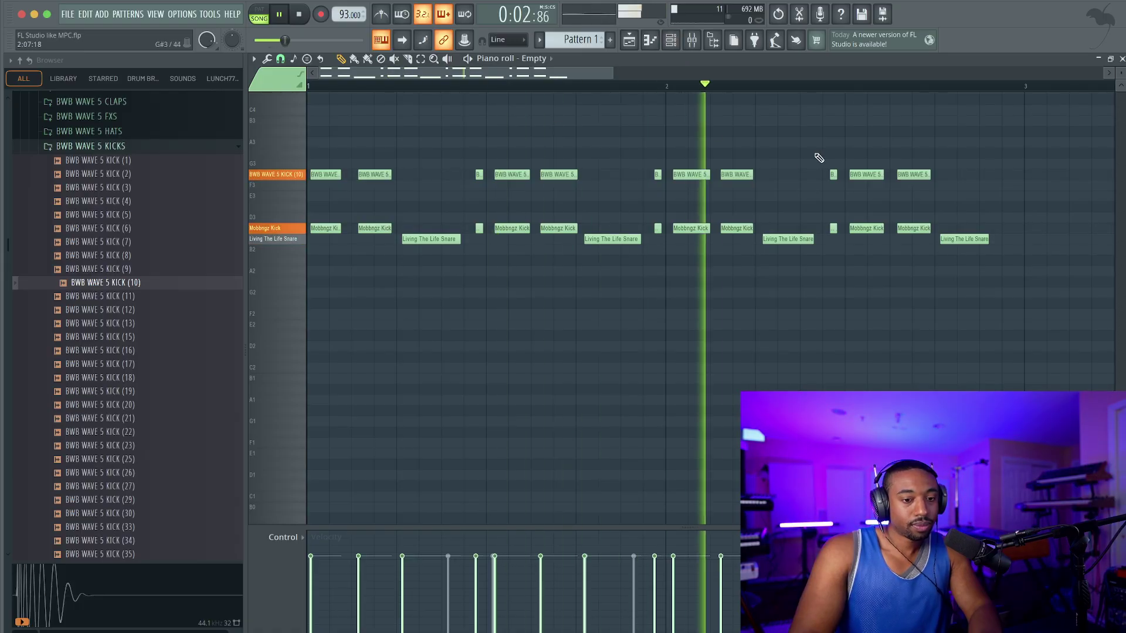
Select all Mobbngz Kick notes and nudge them slightly later than the BWB WAVE 5 KICK (10) notes, playing the pattern to judge the offset.
{"action": "left_click_drag", "start_coordinate": [937, 214], "coordinate": [310, 234]}
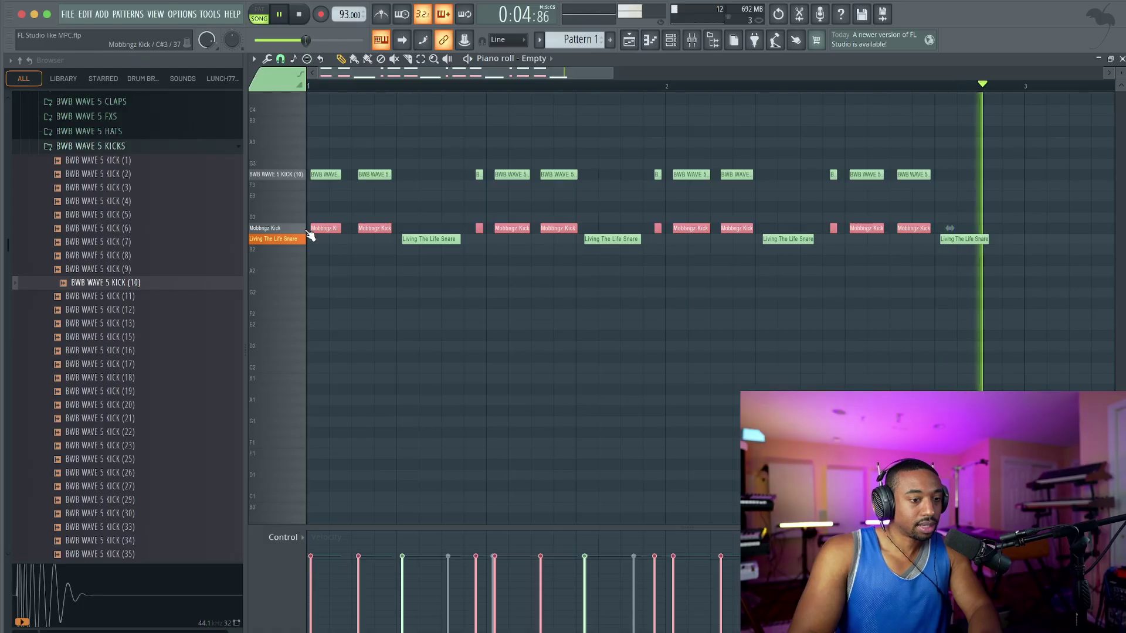
{"action": "key", "text": "space"}
{"action": "key", "text": "shift+Right"}
{"action": "key", "text": "shift+Right"}
{"action": "key", "text": "shift+Left"}
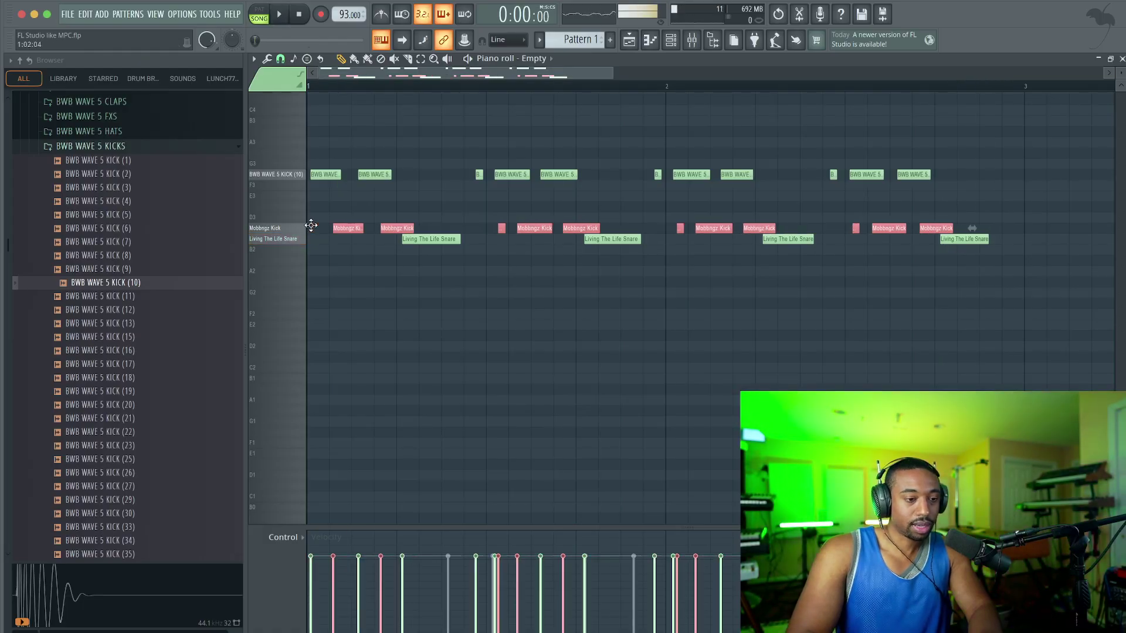
{"action": "key", "text": "shift+Left"}
{"action": "key", "text": "shift+Right"}
{"action": "key", "text": "space"}
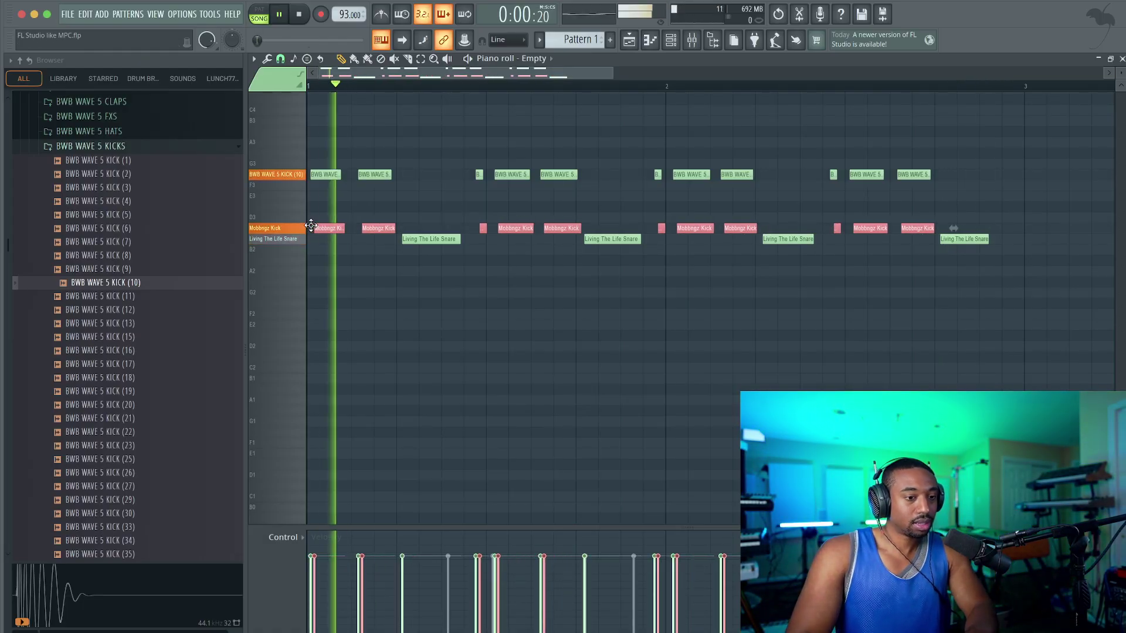
{"action": "key", "text": "space"}
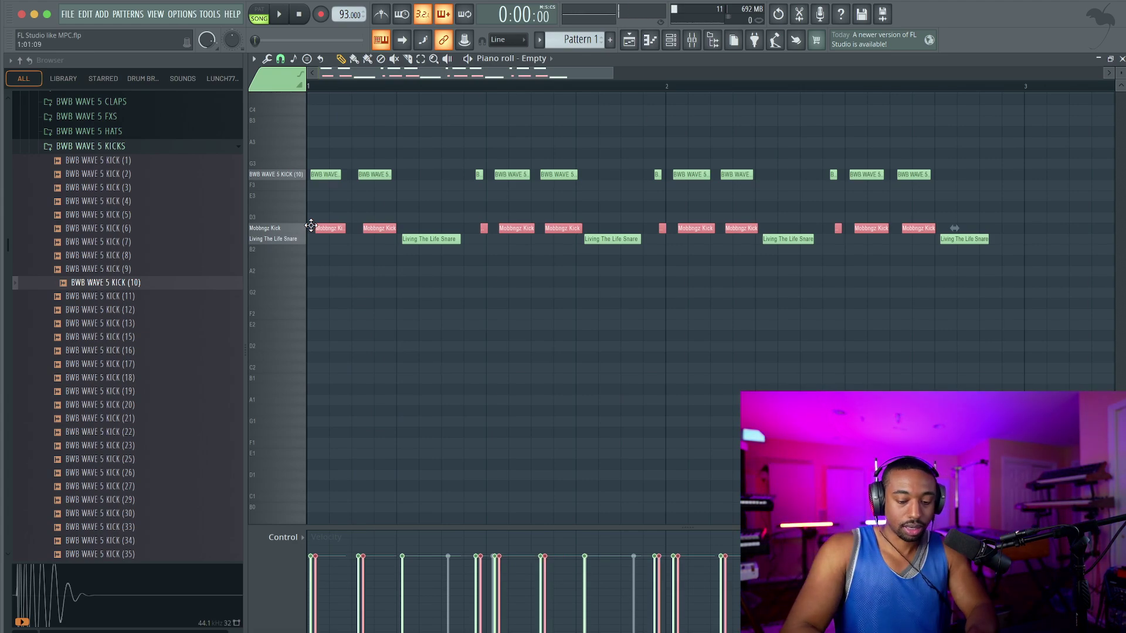
{"action": "key", "text": "shift+Right"}
{"action": "key", "text": "space"}
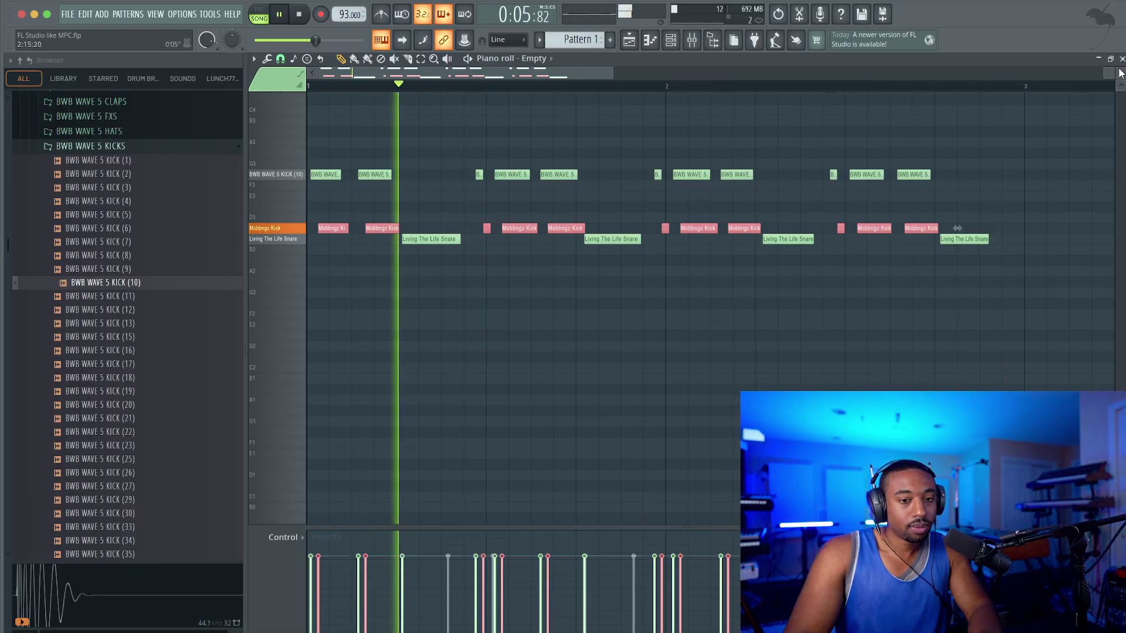
Close the piano roll, bring up the channel rack and adjust the FPC channel's volume during playback.
{"action": "left_click", "coordinate": [1122, 59]}
{"action": "left_click", "coordinate": [635, 193]}
{"action": "key", "text": "space"}
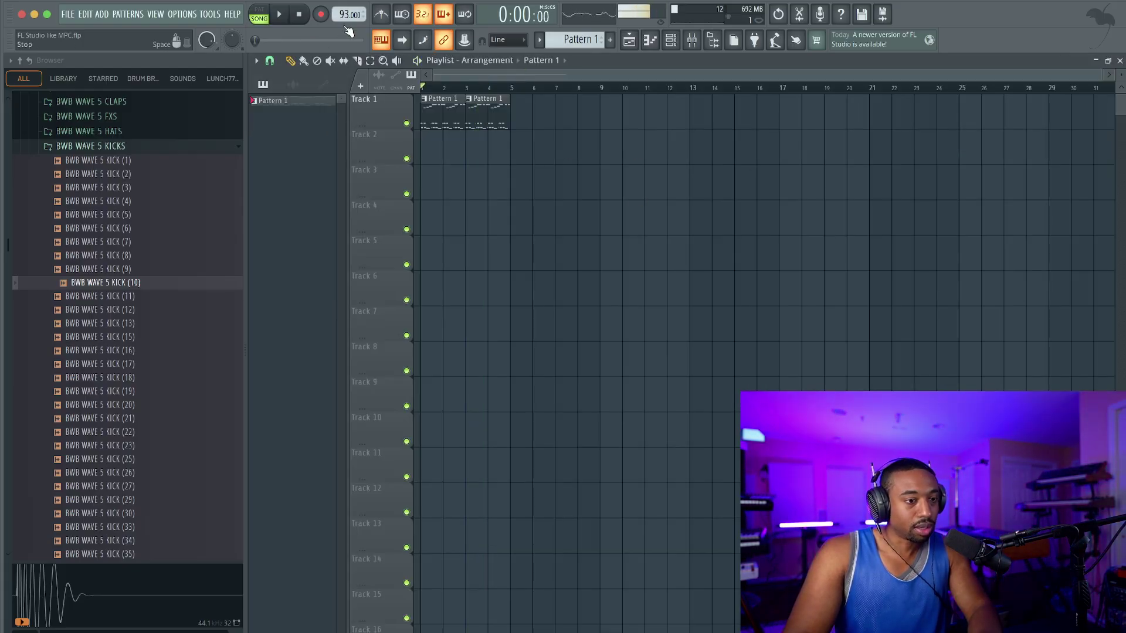
{"action": "left_click", "coordinate": [672, 46]}
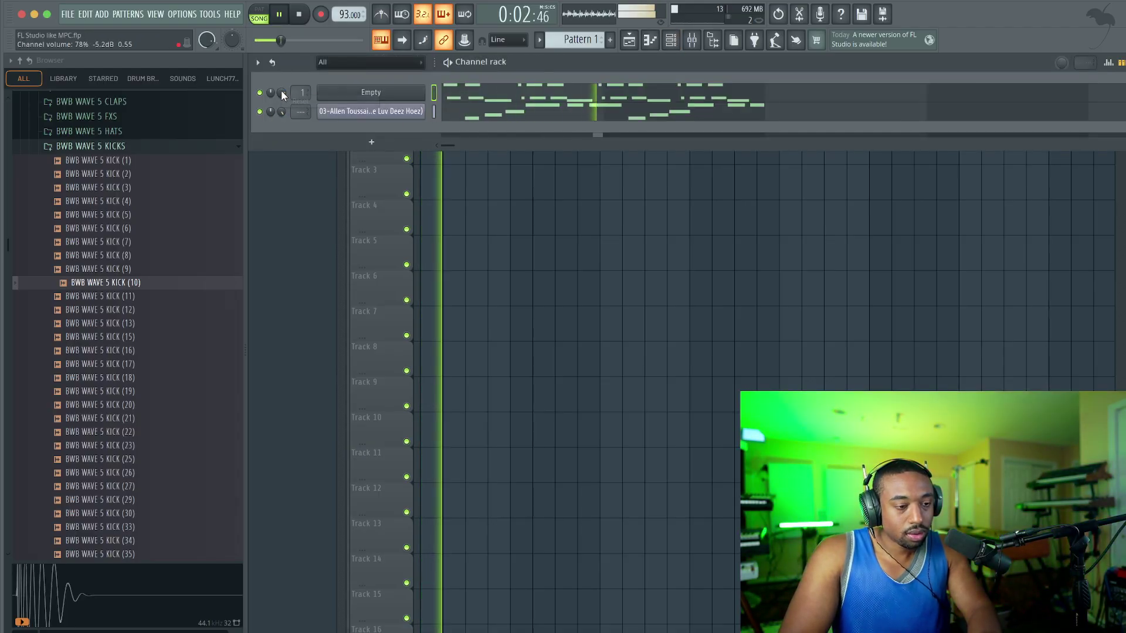
{"action": "left_click_drag", "start_coordinate": [281, 92], "coordinate": [283, 110]}
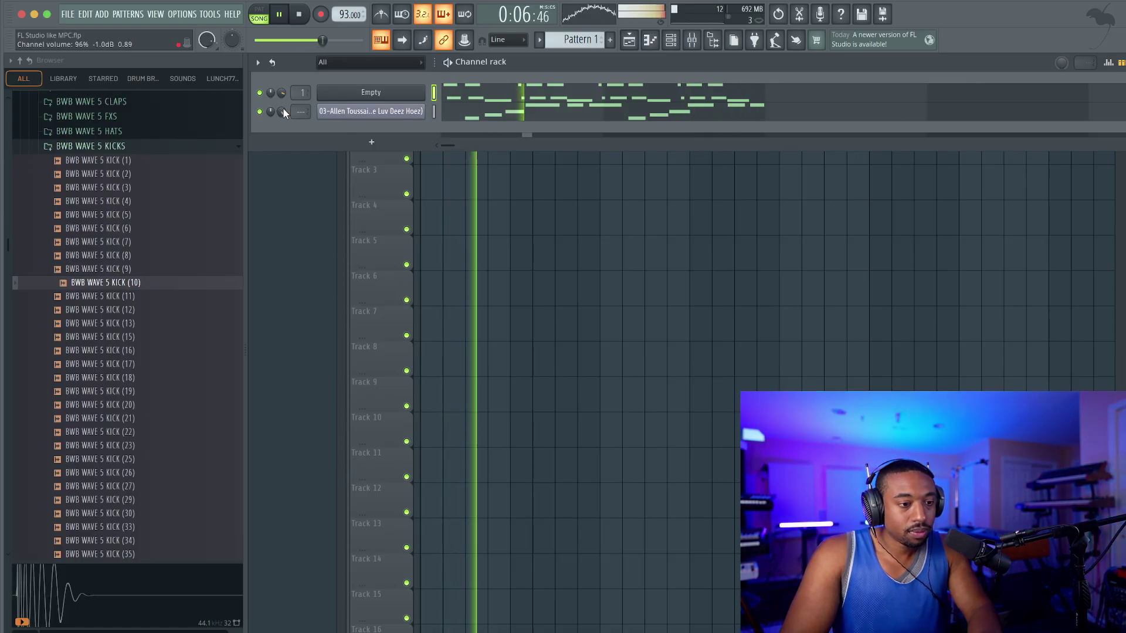
Open the Slicex sample channel, close it again and listen to the arrangement before stopping playback.
{"action": "left_click", "coordinate": [412, 112]}
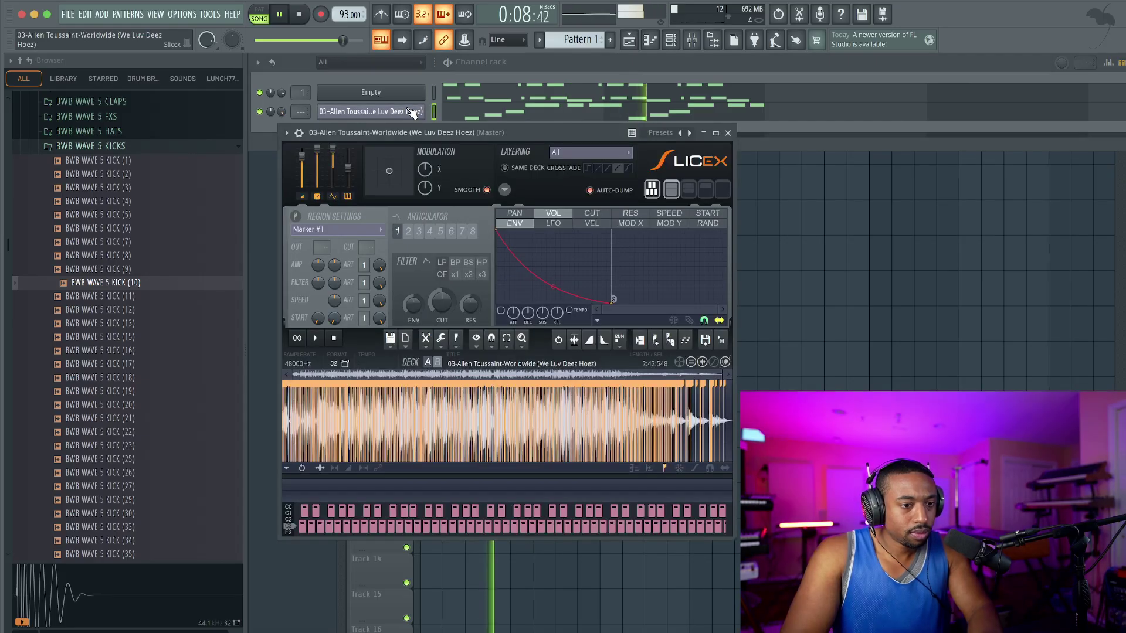
{"action": "left_click", "coordinate": [725, 133]}
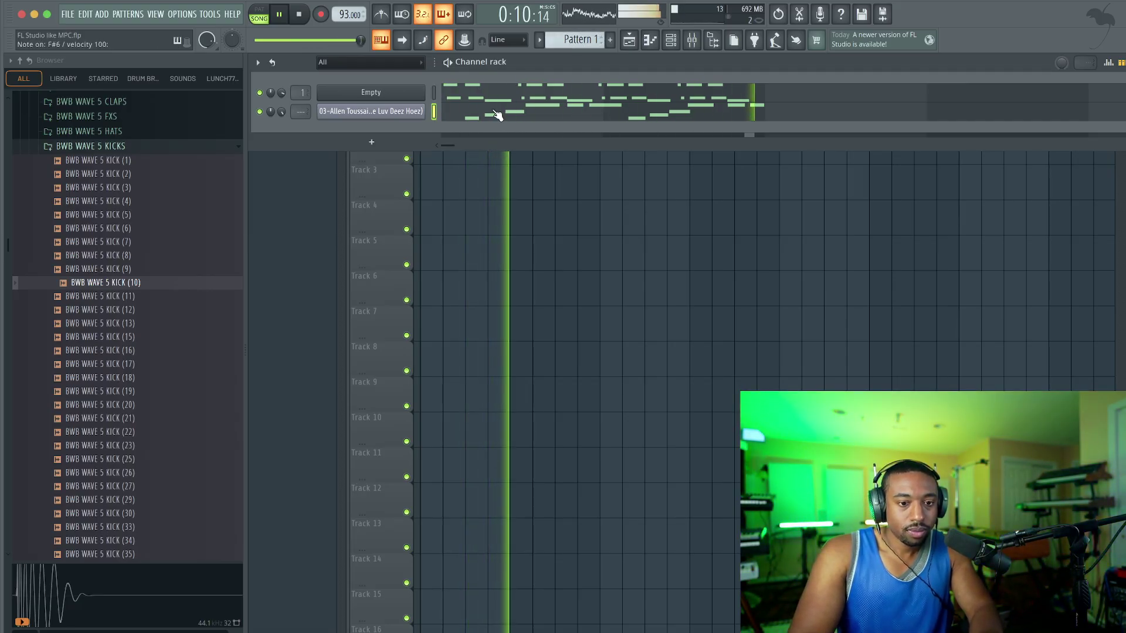
{"action": "key", "text": "space"}
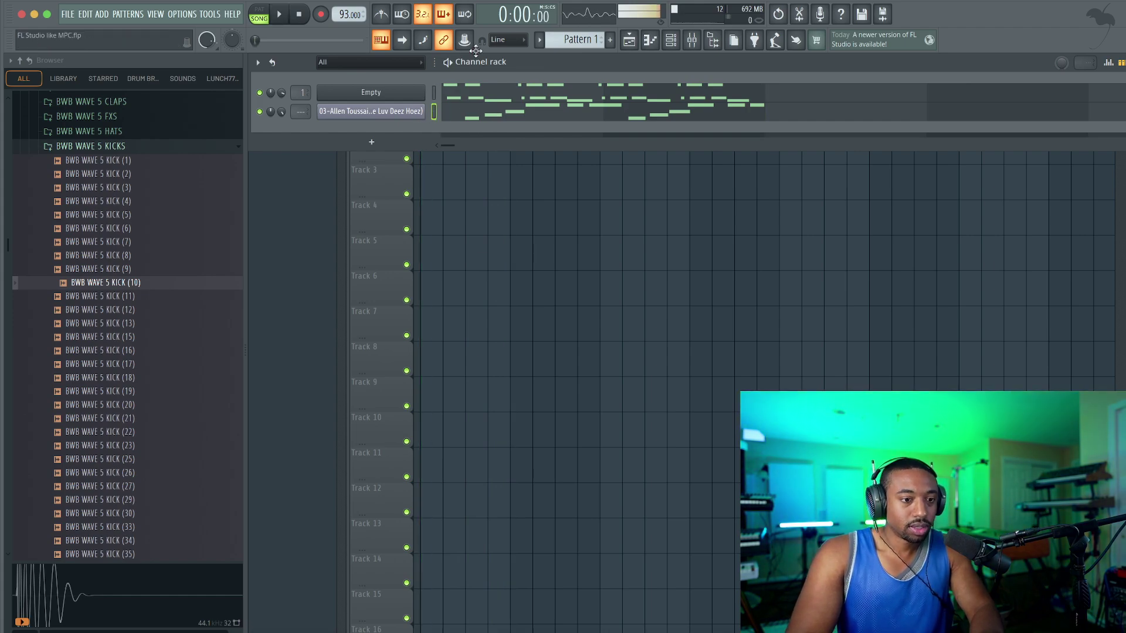
Clone Pattern 1 as Pattern 2 and open the Slicex sample's piano roll.
{"action": "left_click", "coordinate": [543, 40]}
{"action": "left_click", "coordinate": [607, 185]}
{"action": "left_click", "coordinate": [497, 110]}
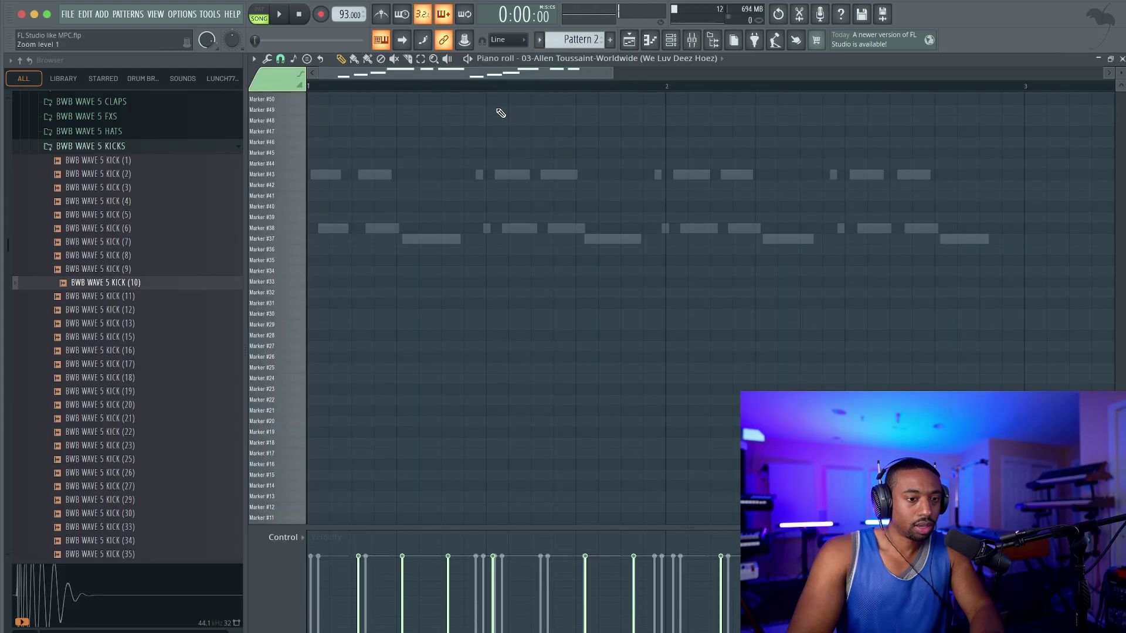
Move the last Marker #65 note up to Marker #79 and add another Marker #79 note at the start of bar 1.
{"action": "scroll", "coordinate": [563, 247], "scroll_direction": "up", "scroll_amount": 5}
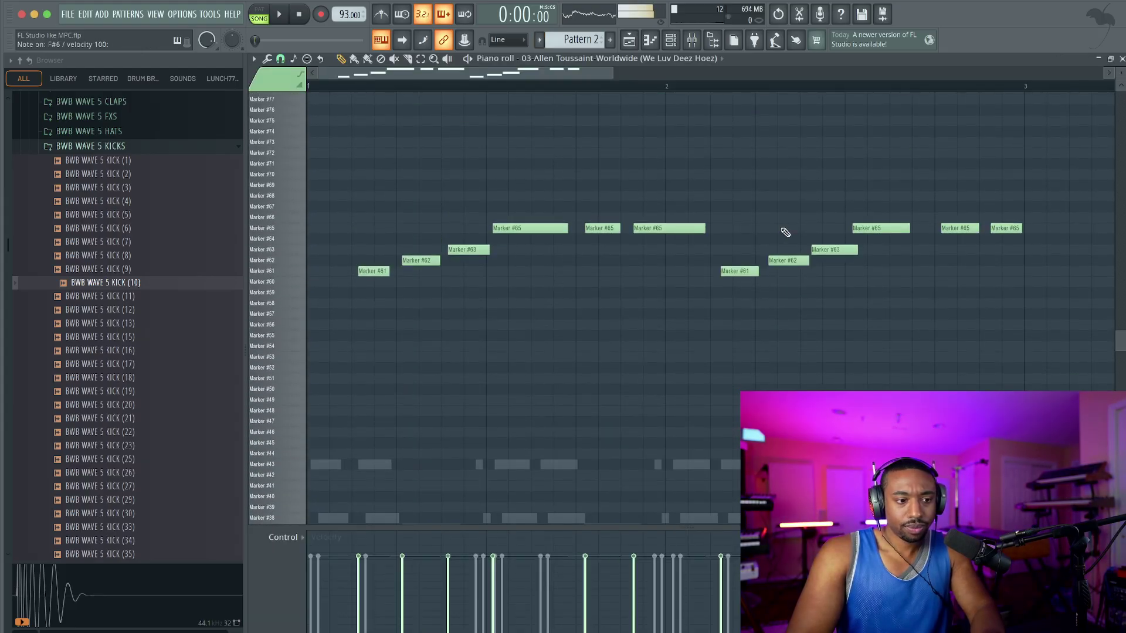
{"action": "scroll", "coordinate": [785, 232], "scroll_direction": "up", "scroll_amount": 4}
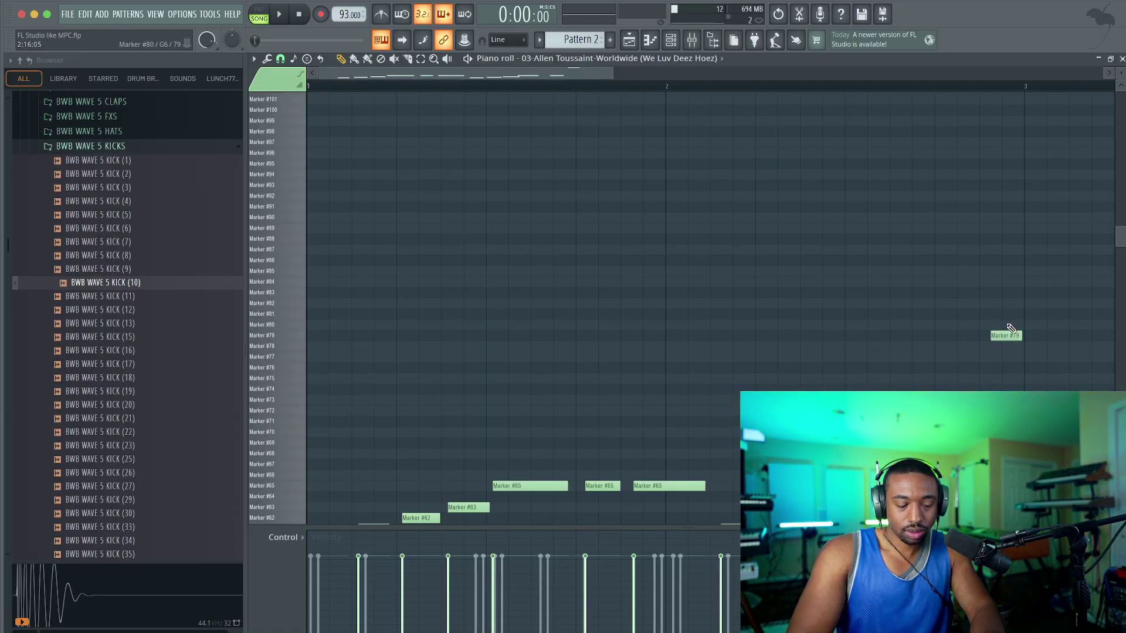
{"action": "scroll", "coordinate": [563, 293], "scroll_direction": "down", "scroll_amount": 3}
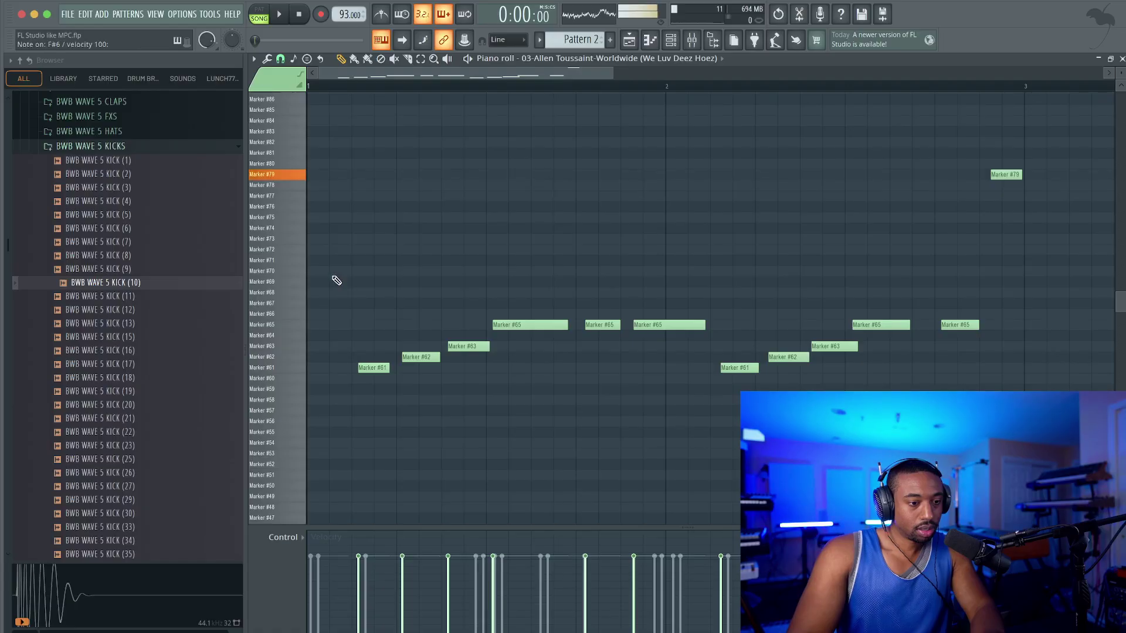
{"action": "key", "text": "space"}
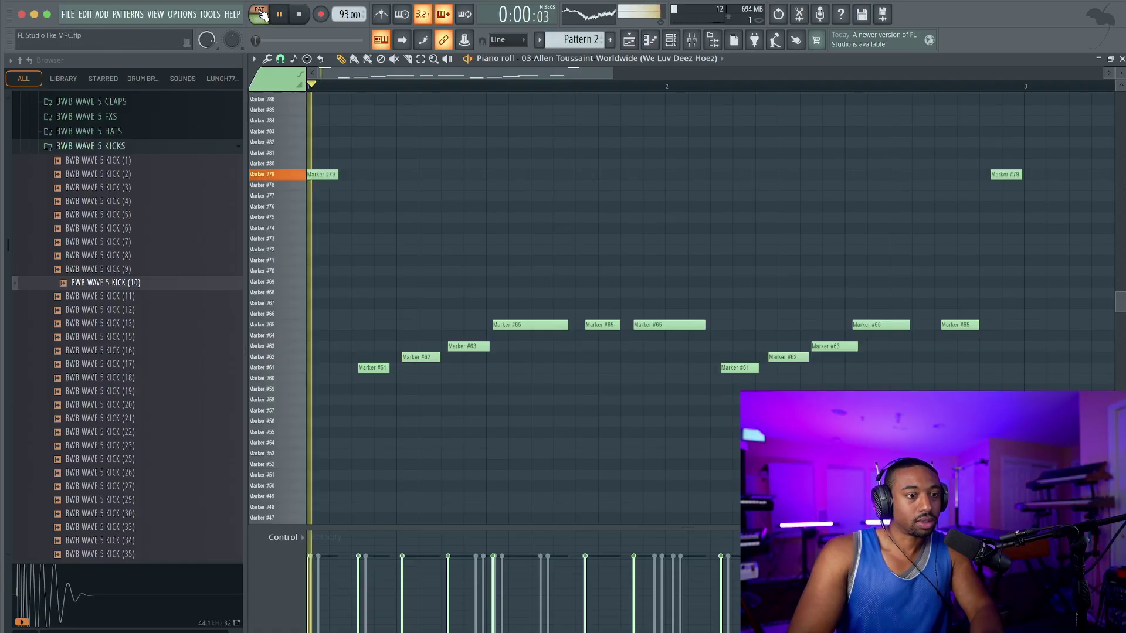
Extend the first Marker #79 note with Quick legato to reach the following Marker #61 note, and clear the selection.
{"action": "left_click", "coordinate": [322, 175], "text": "super"}
{"action": "key", "text": "super+l"}
{"action": "left_click", "coordinate": [498, 189], "text": "super"}
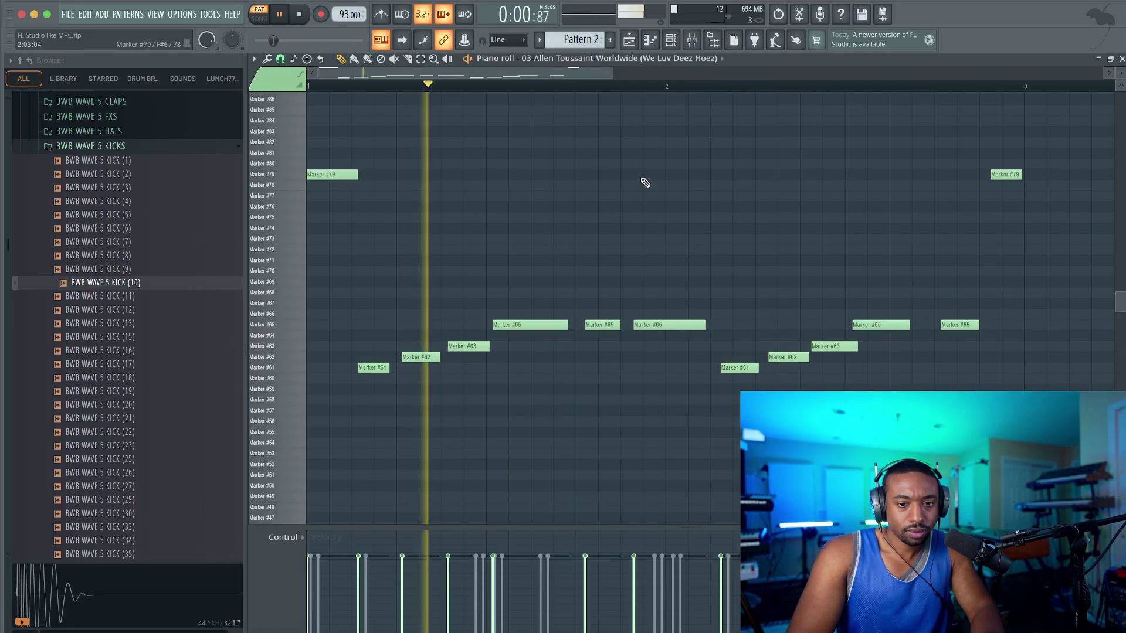
Move the last Marker #79 note slightly earlier, to the end of the preceding note, and lengthen it toward bar 3.
{"action": "left_click_drag", "start_coordinate": [1006, 176], "coordinate": [997, 175]}
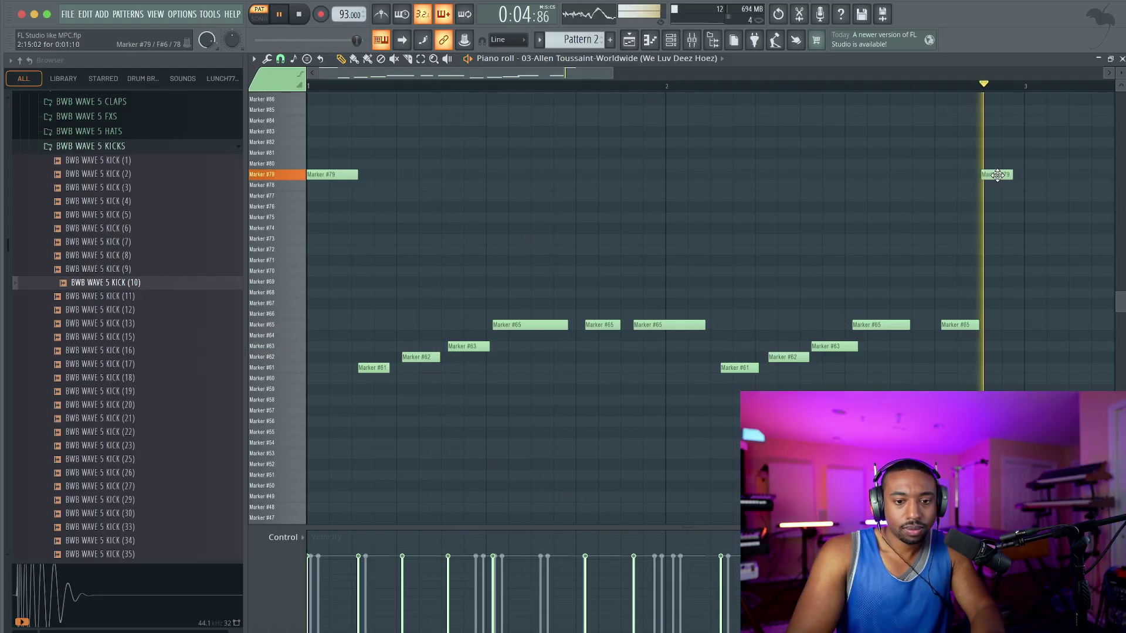
{"action": "left_click_drag", "start_coordinate": [1011, 174], "coordinate": [1019, 174]}
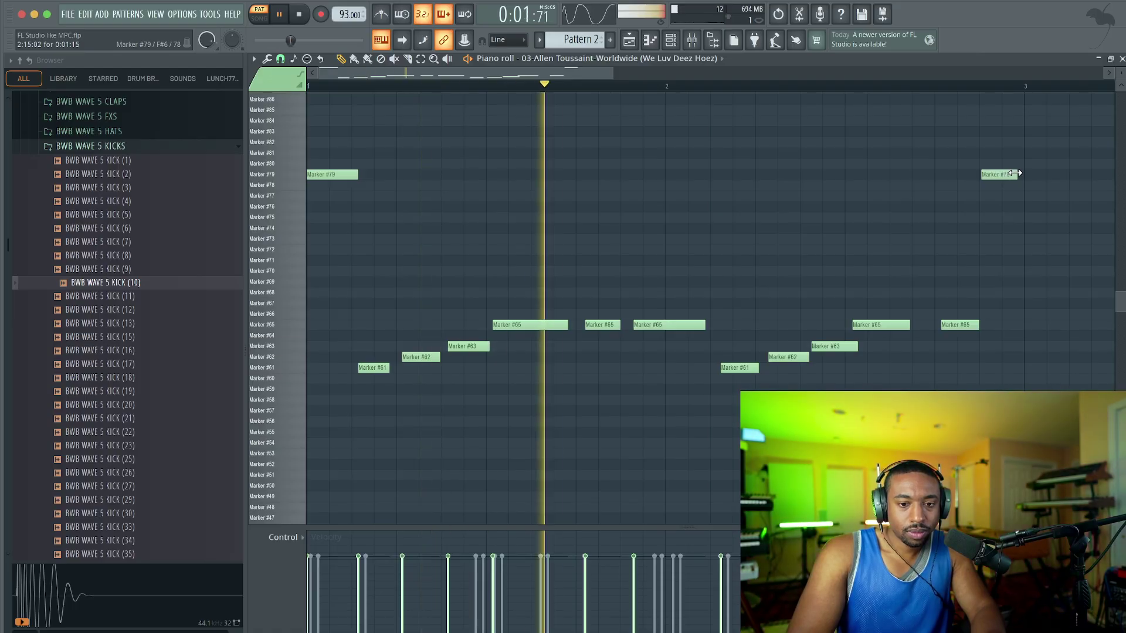
{"action": "left_click_drag", "start_coordinate": [322, 174], "coordinate": [325, 174]}
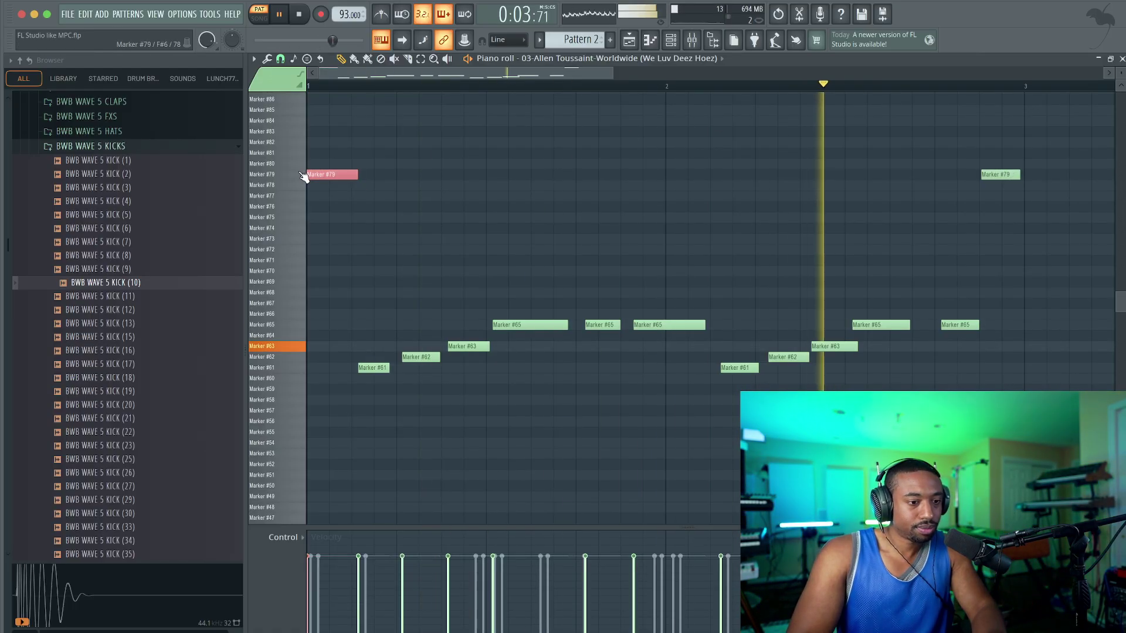
{"action": "left_click", "coordinate": [520, 199], "text": "super"}
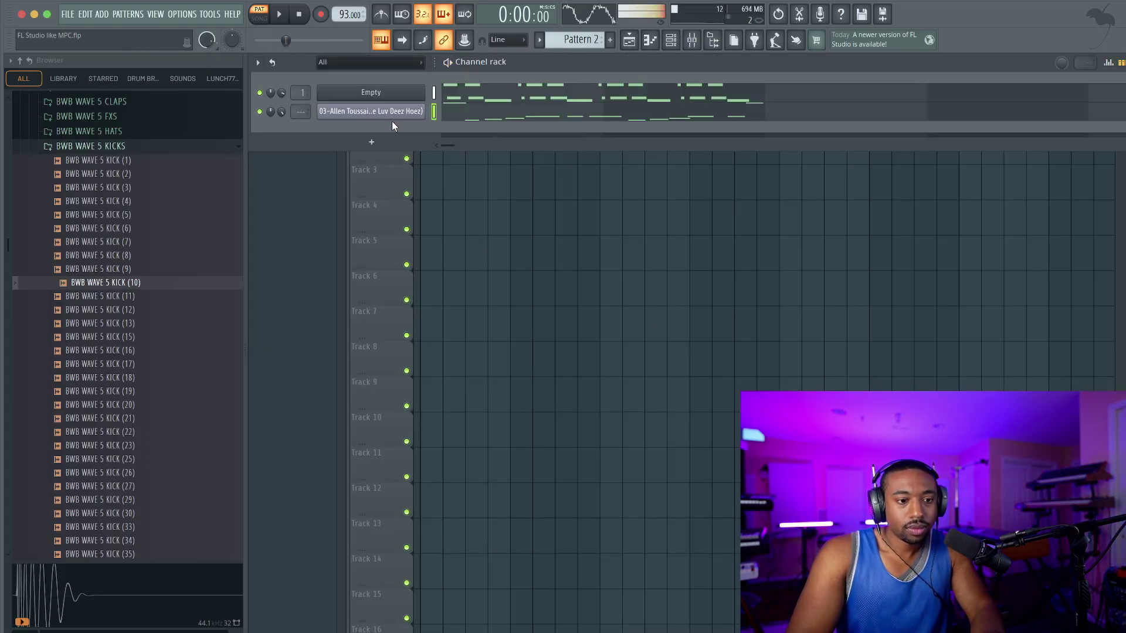
Stop playback and route the Slicex sample channel to mixer track 3.
{"action": "key", "text": "space"}
{"action": "key", "text": "ctrl+l"}
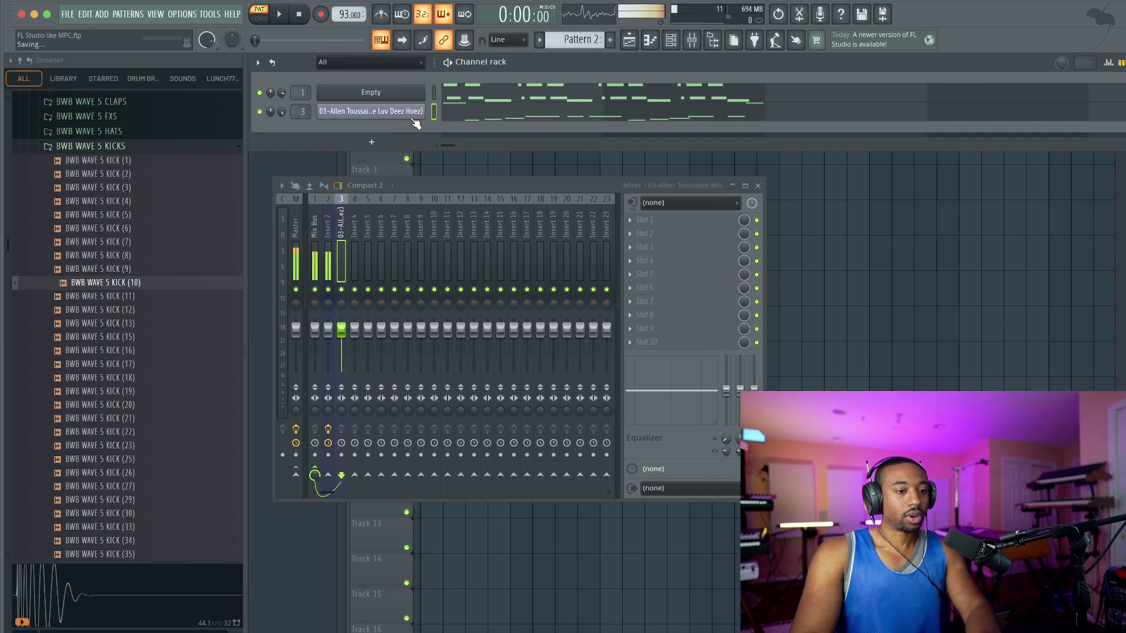
Fine-tune the FPC channel's time shift to 0:01 during playback, and close the FPC and mixer windows.
{"action": "left_click", "coordinate": [371, 92]}
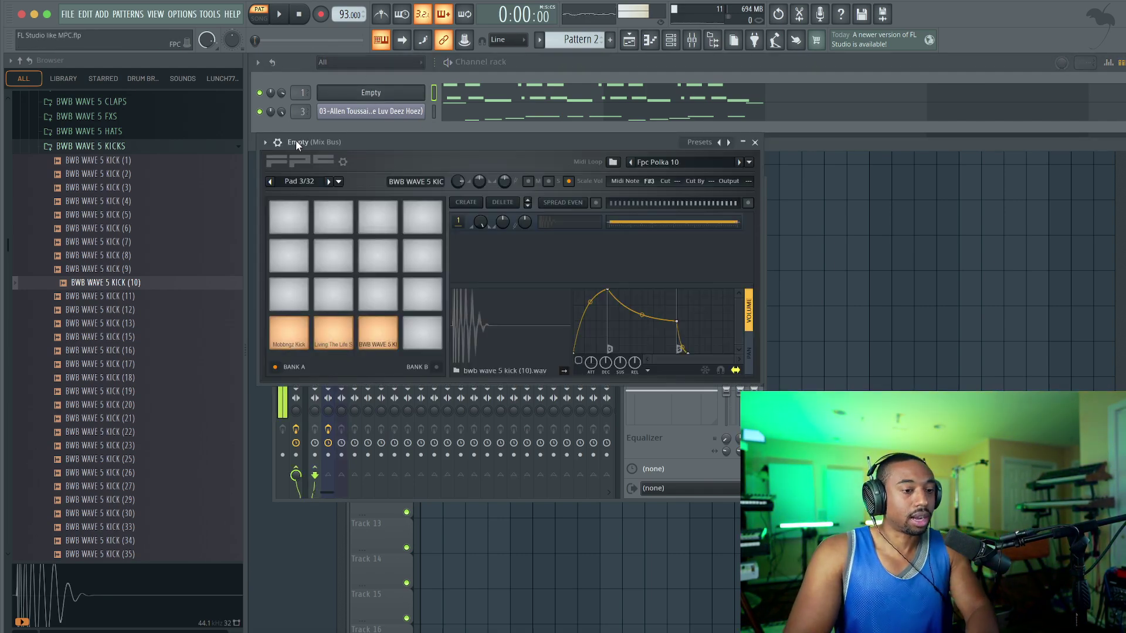
{"action": "left_click", "coordinate": [277, 142]}
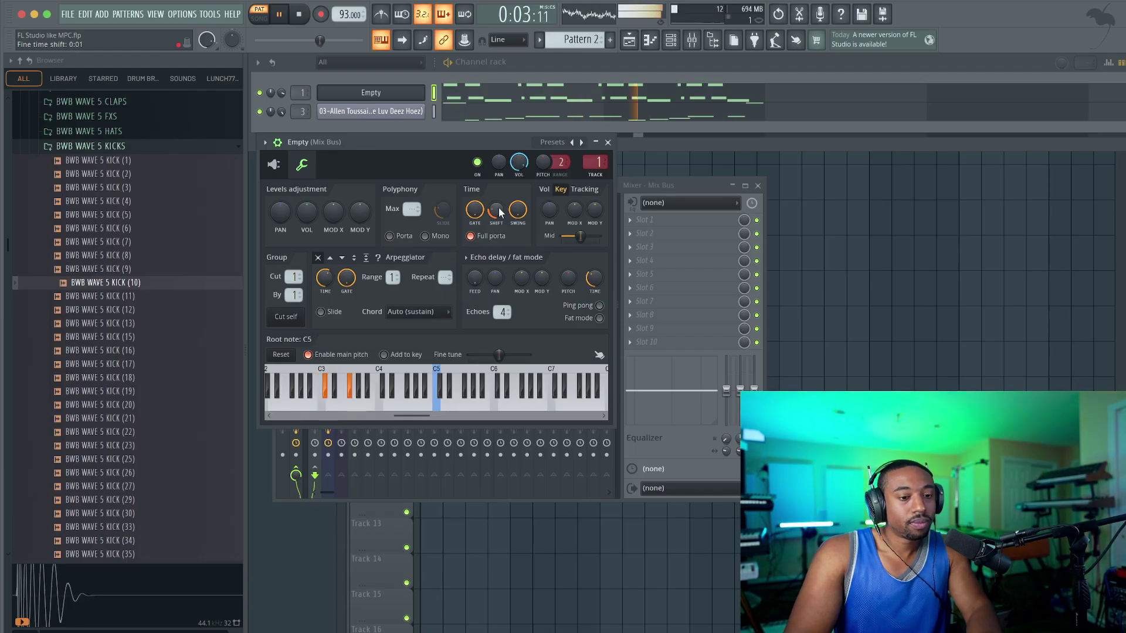
{"action": "left_click", "coordinate": [608, 143]}
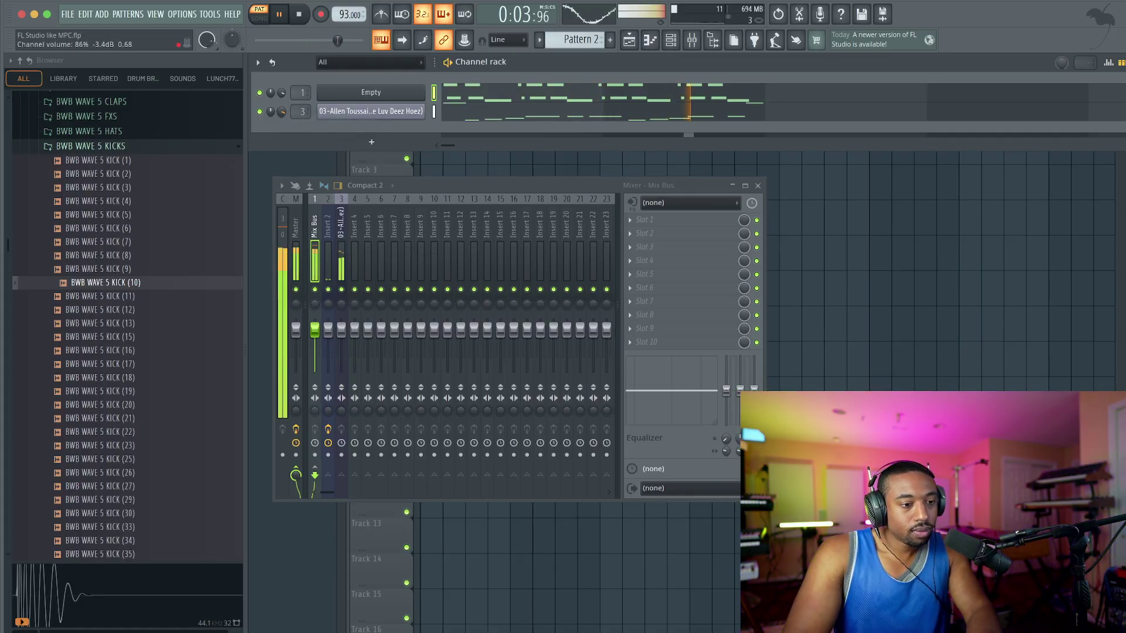
{"action": "right_click", "coordinate": [850, 270]}
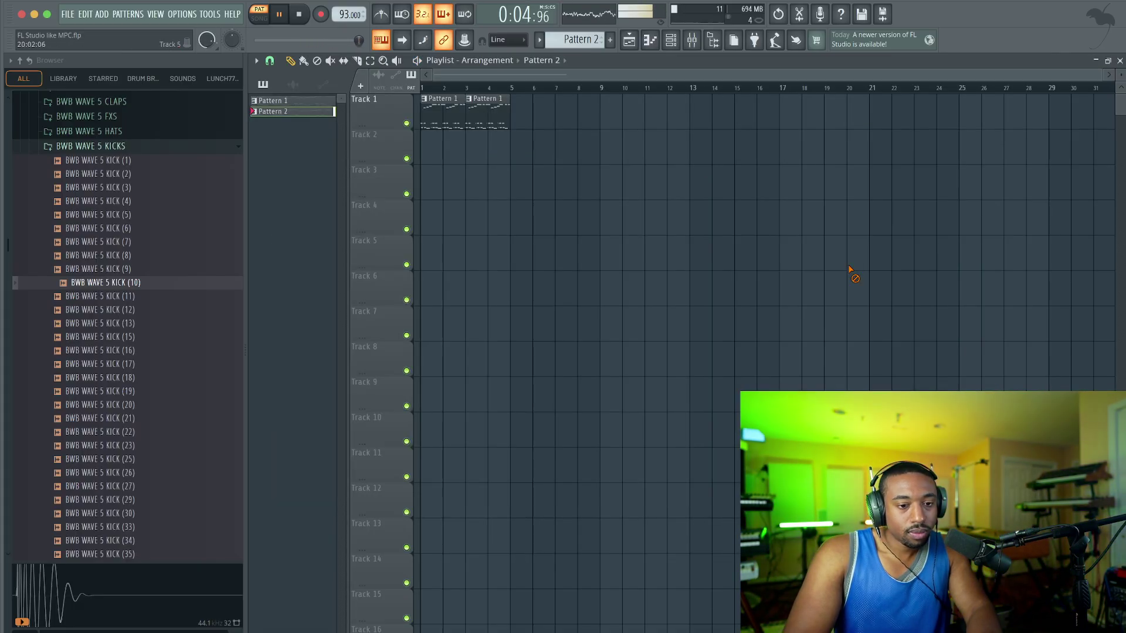
Reopen the sample in Slicex, reslice it with Dull auto-slicing and close Slicex.
{"action": "left_click", "coordinate": [672, 46]}
{"action": "left_click", "coordinate": [388, 115]}
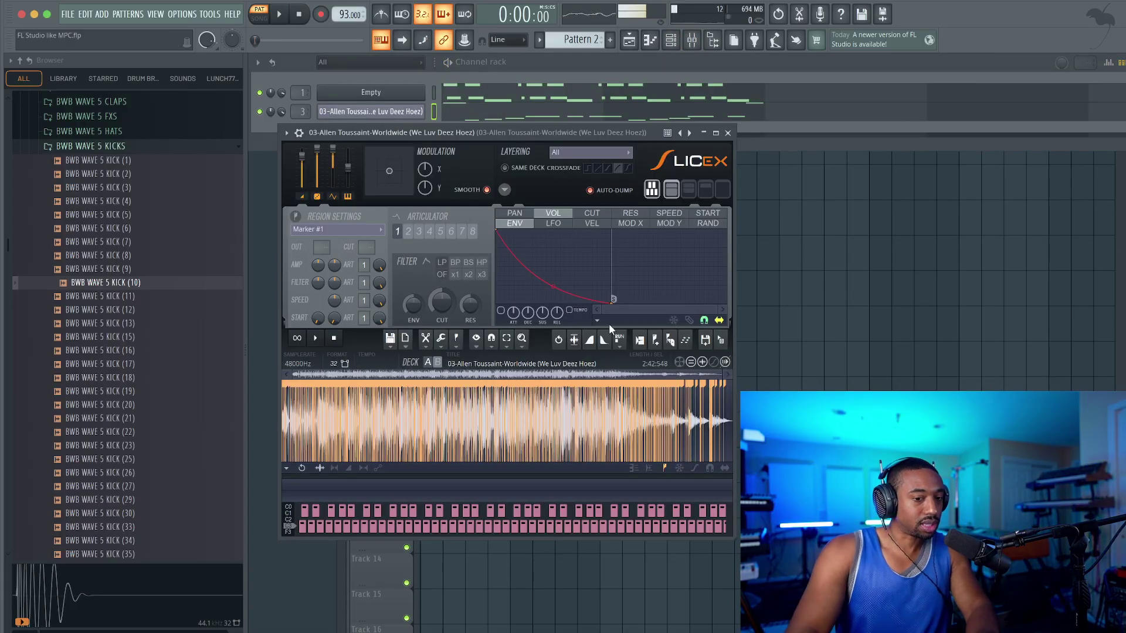
{"action": "left_click", "coordinate": [458, 339]}
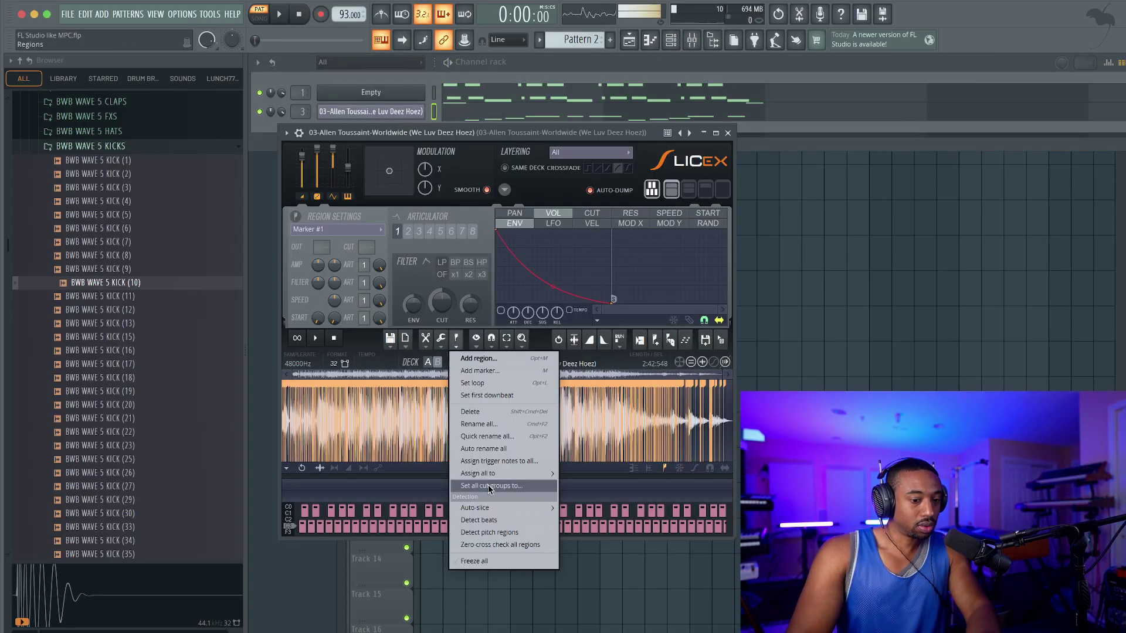
{"action": "mouse_move", "coordinate": [490, 507]}
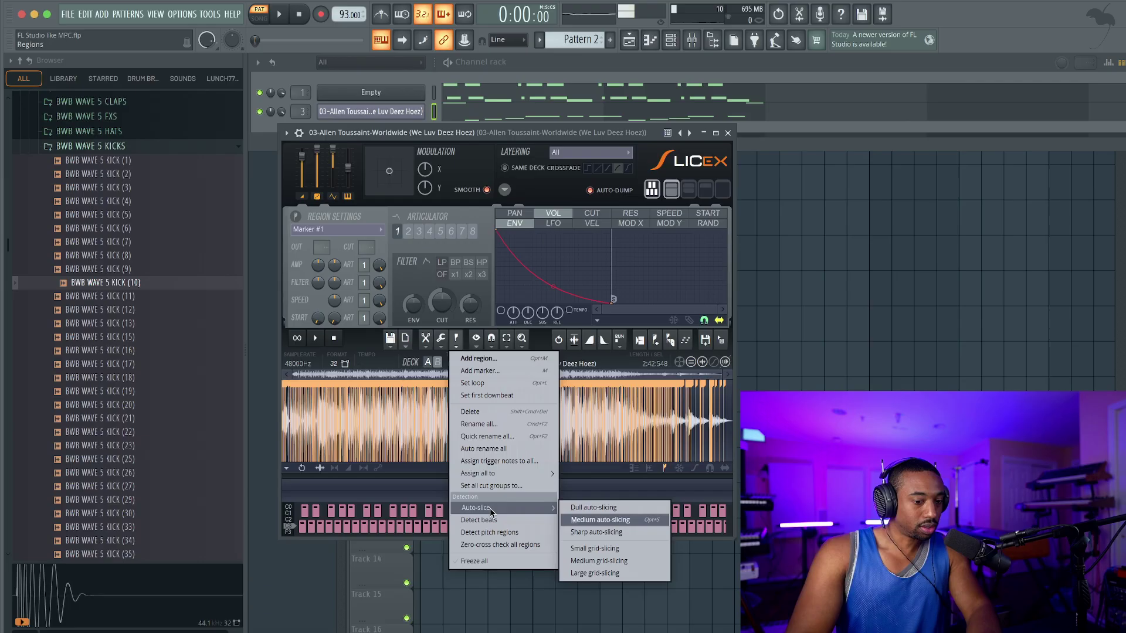
{"action": "left_click", "coordinate": [590, 507]}
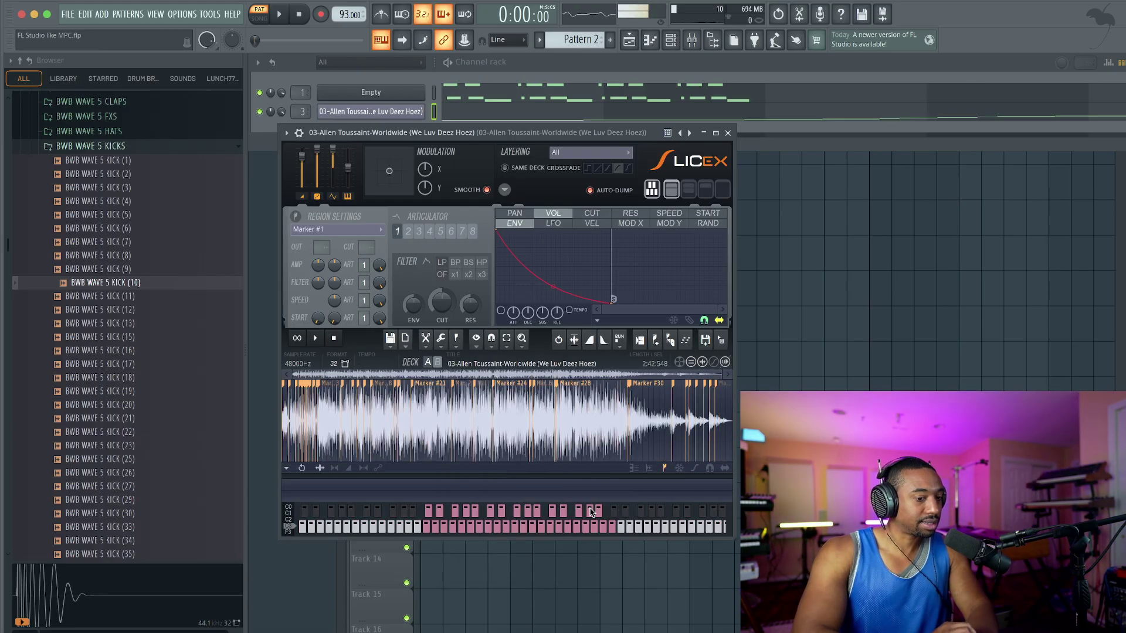
{"action": "left_click", "coordinate": [728, 133]}
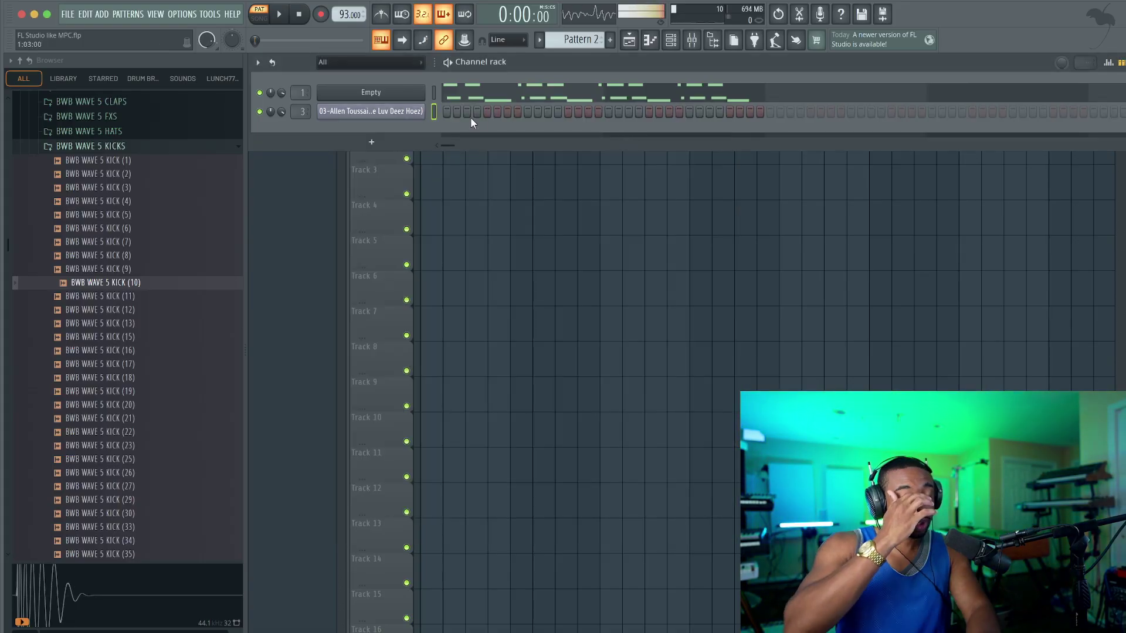
Compare the sample's piano roll notes in Pattern 2 and Pattern 1 during playback, and stop playback.
{"action": "key", "text": "space"}
{"action": "right_click", "coordinate": [438, 109]}
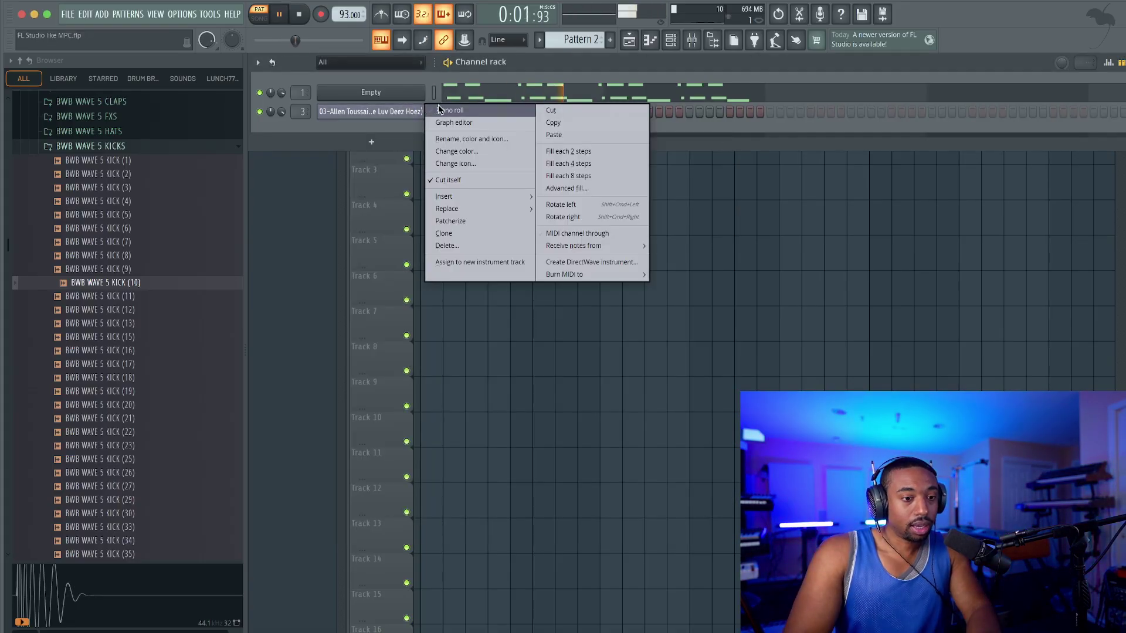
{"action": "left_click", "coordinate": [439, 109]}
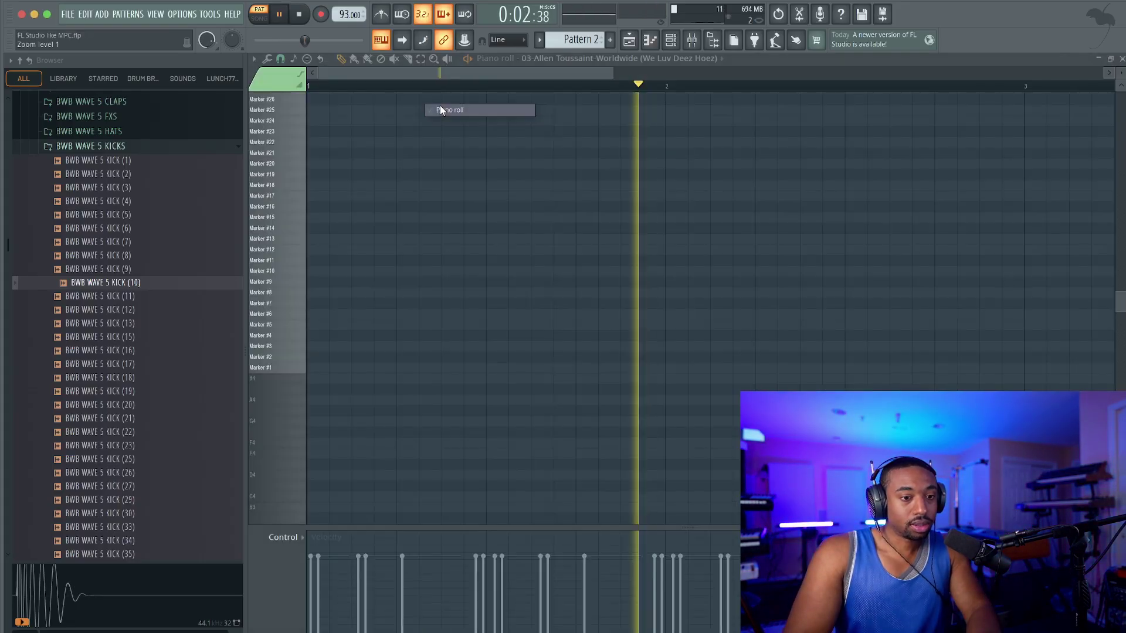
{"action": "left_click", "coordinate": [668, 40]}
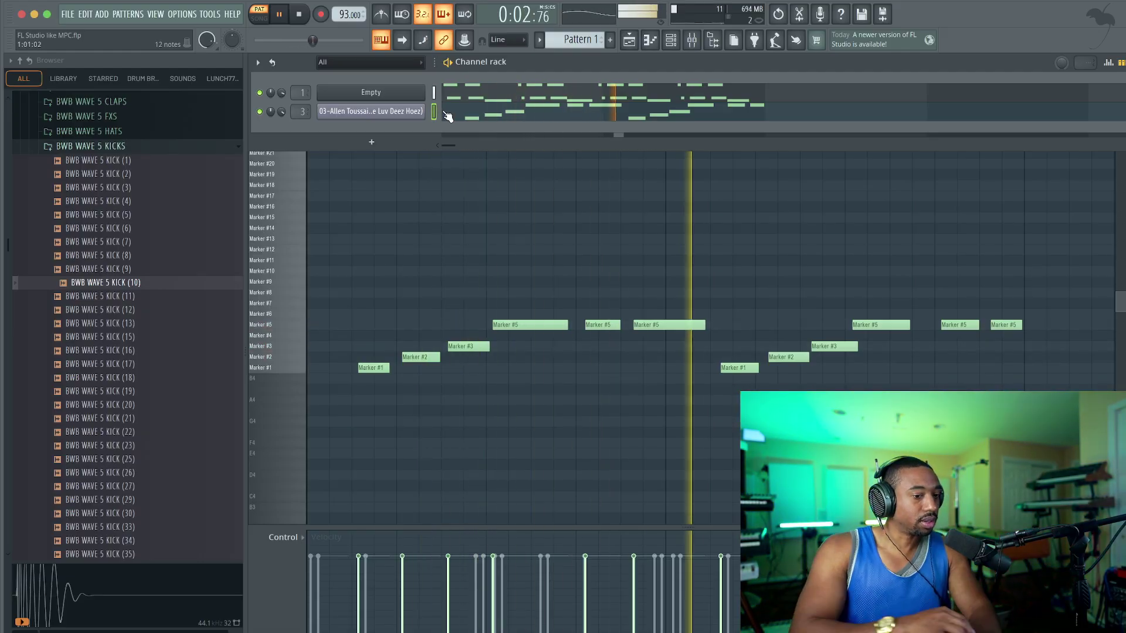
{"action": "right_click", "coordinate": [476, 216]}
{"action": "key", "text": "space"}
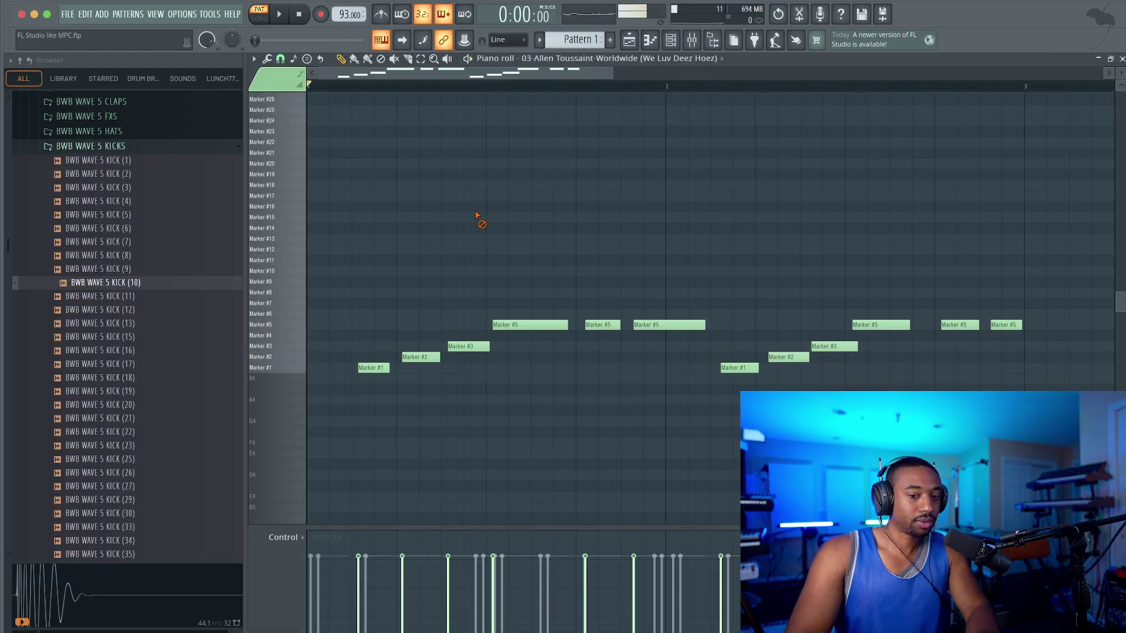
Try shifting the sample's Pattern 1 notes up to begin on Marker #5 while the pattern plays.
{"action": "key", "text": "Up"}
{"action": "key", "text": "Up"}
{"action": "key", "text": "Down"}
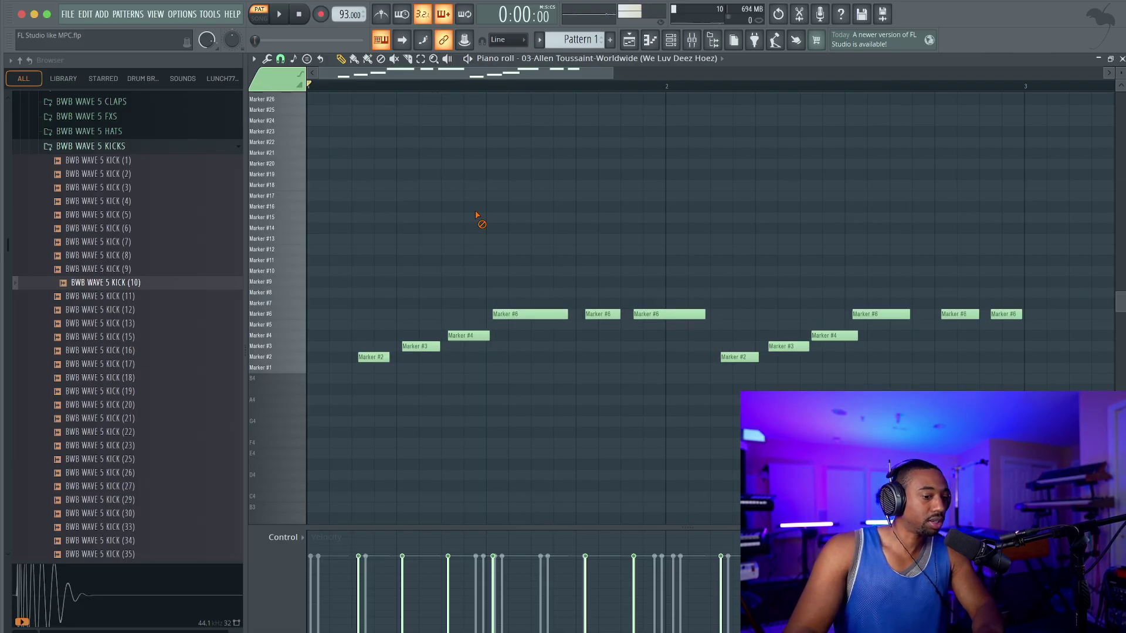
{"action": "key", "text": "space"}
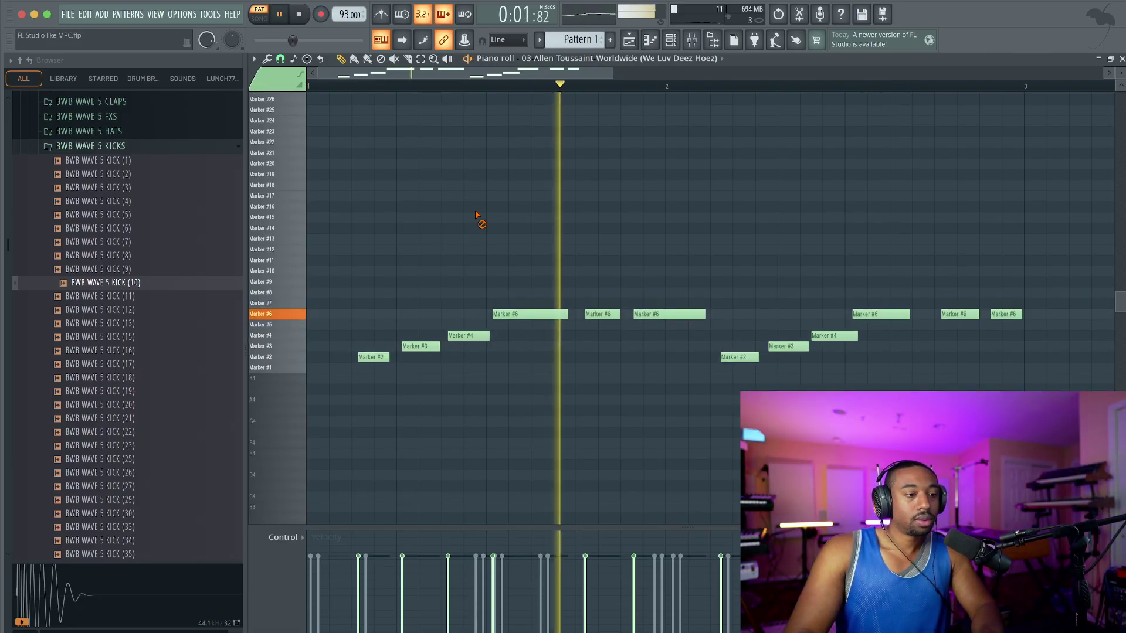
{"action": "key", "text": "Up"}
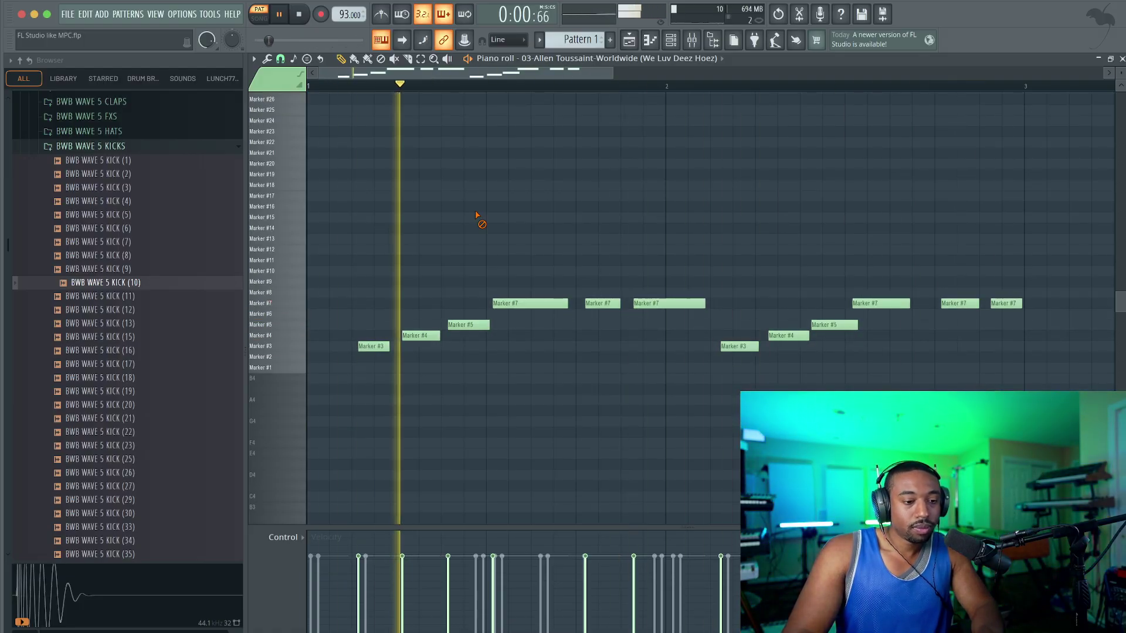
{"action": "key", "text": "Up"}
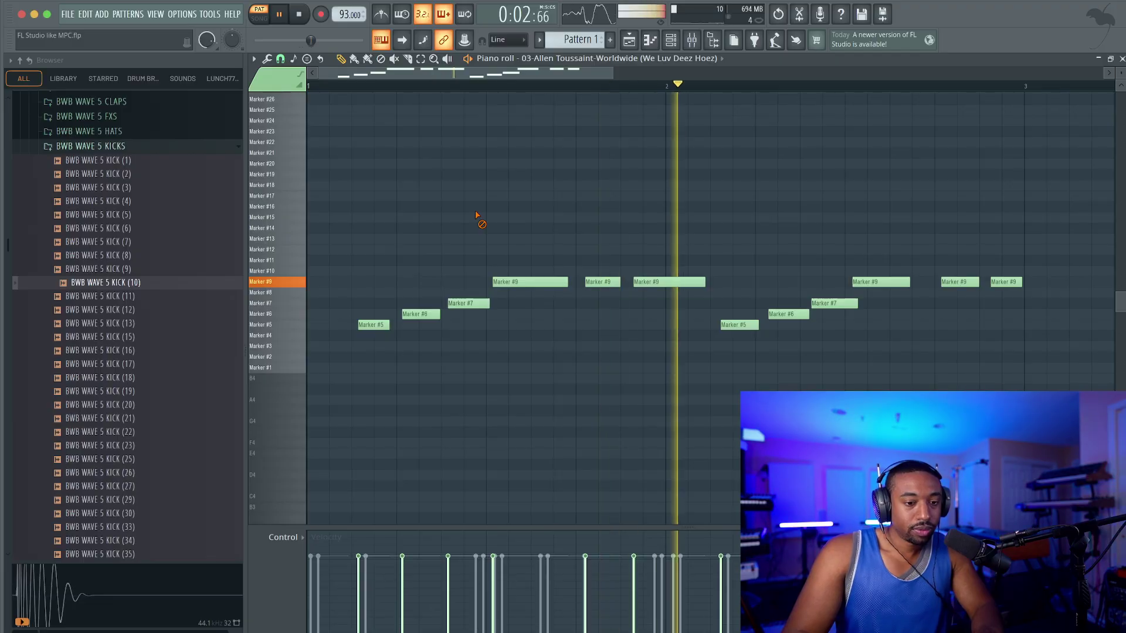
Try transposing the sample's notes further up to begin on Marker #17 during playback, and stop playback.
{"action": "key", "text": "shift+Up"}
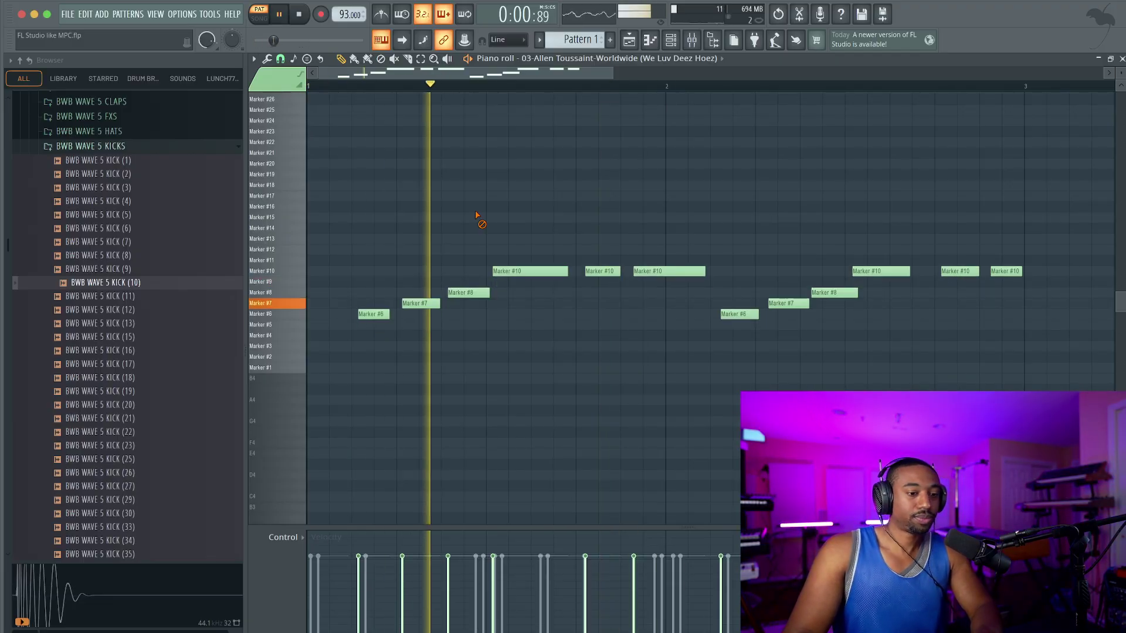
{"action": "key", "text": "shift+Up"}
{"action": "key", "text": "shift+Up"}
{"action": "key", "text": "shift+Up"}
{"action": "key", "text": "shift+Up"}
{"action": "key", "text": "shift+Up"}
{"action": "key", "text": "shift+Up"}
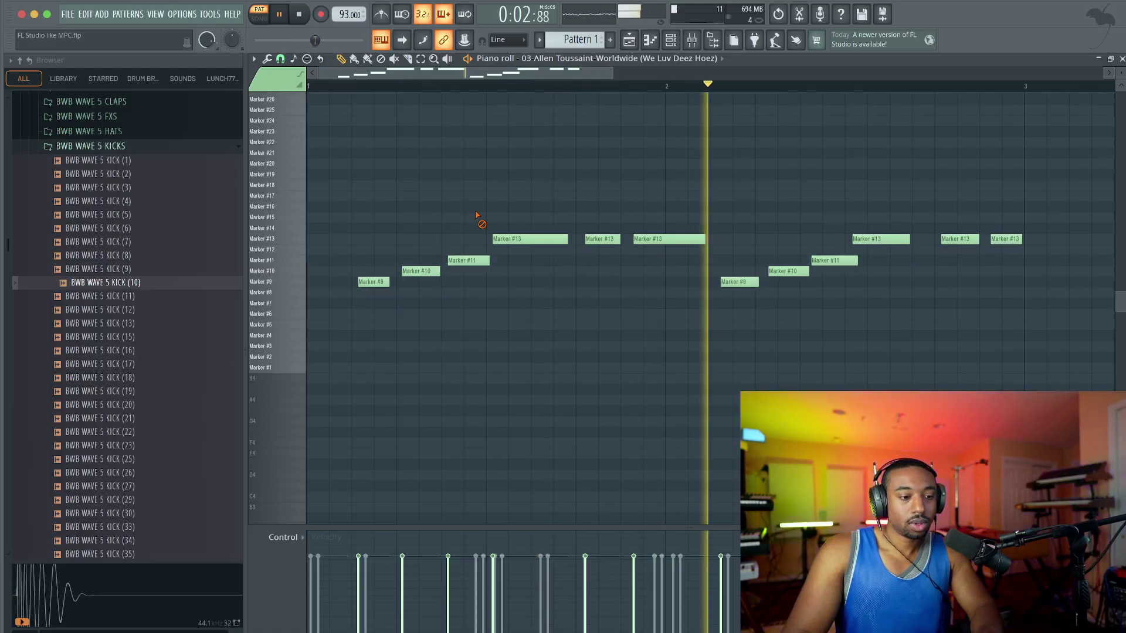
{"action": "key", "text": "shift+Up"}
{"action": "key", "text": "shift+Up"}
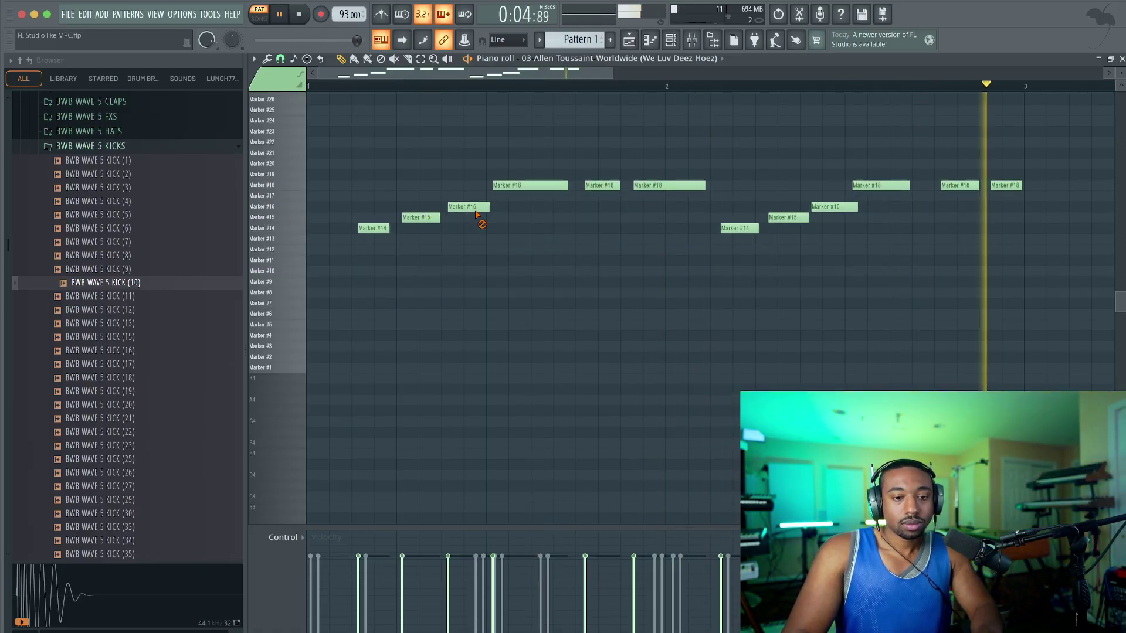
{"action": "scroll", "coordinate": [475, 215], "scroll_direction": "up", "scroll_amount": 6}
{"action": "key", "text": "shift+Up"}
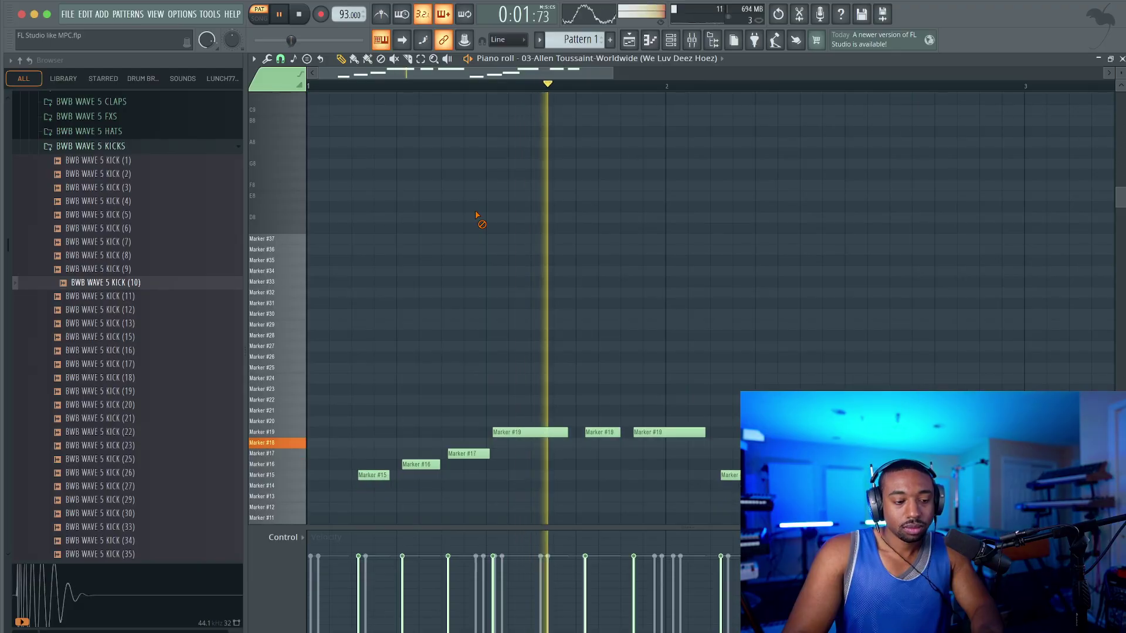
{"action": "key", "text": "shift+Up"}
{"action": "key", "text": "shift+Up"}
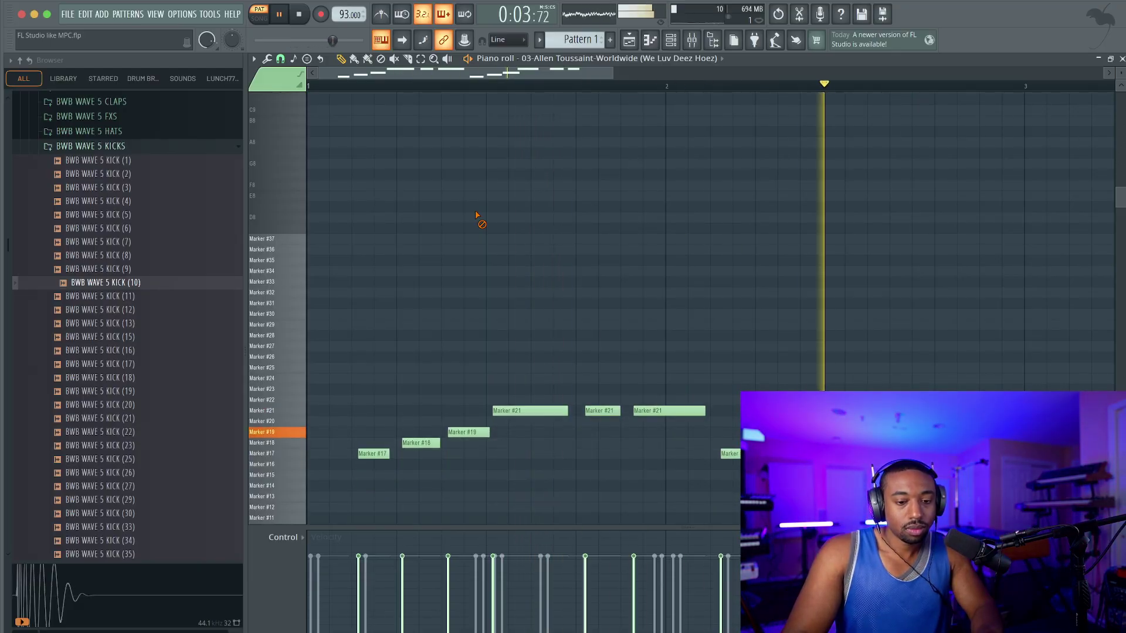
{"action": "key", "text": "space"}
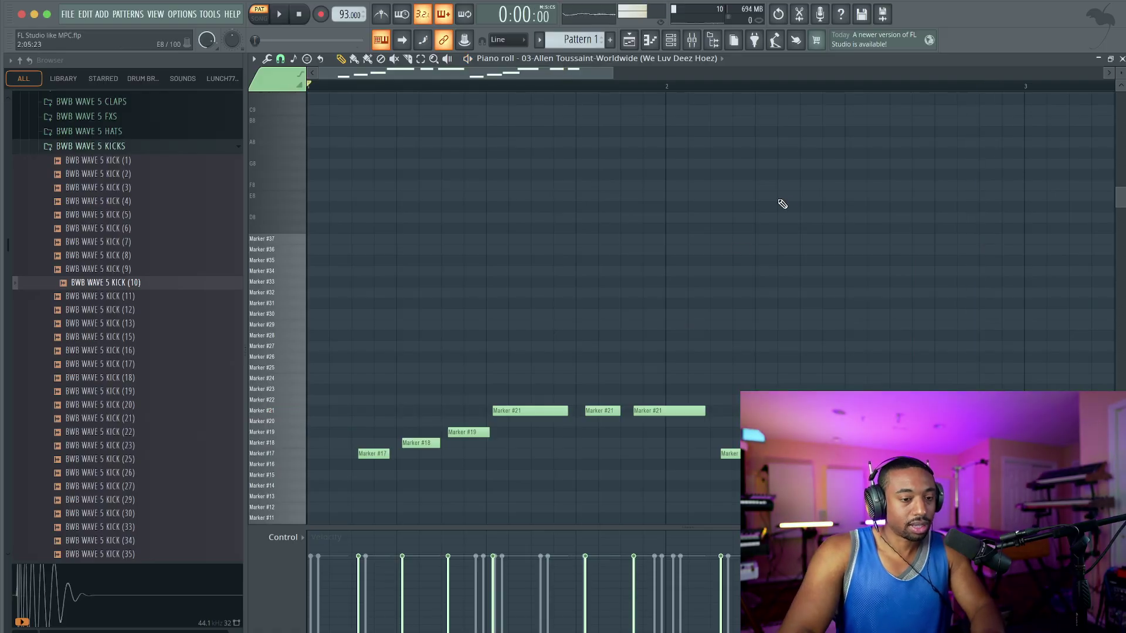
Undo the upward transpositions of the sample's piano roll notes.
{"action": "key", "text": "ctrl+z"}
{"action": "key", "text": "ctrl+z"}
{"action": "key", "text": "ctrl+z"}
{"action": "key", "text": "ctrl+z"}
{"action": "key", "text": "ctrl+z"}
{"action": "key", "text": "ctrl+z"}
{"action": "key", "text": "ctrl+z"}
{"action": "key", "text": "ctrl+z"}
{"action": "key", "text": "ctrl+z"}
{"action": "key", "text": "ctrl+z"}
{"action": "key", "text": "ctrl+z"}
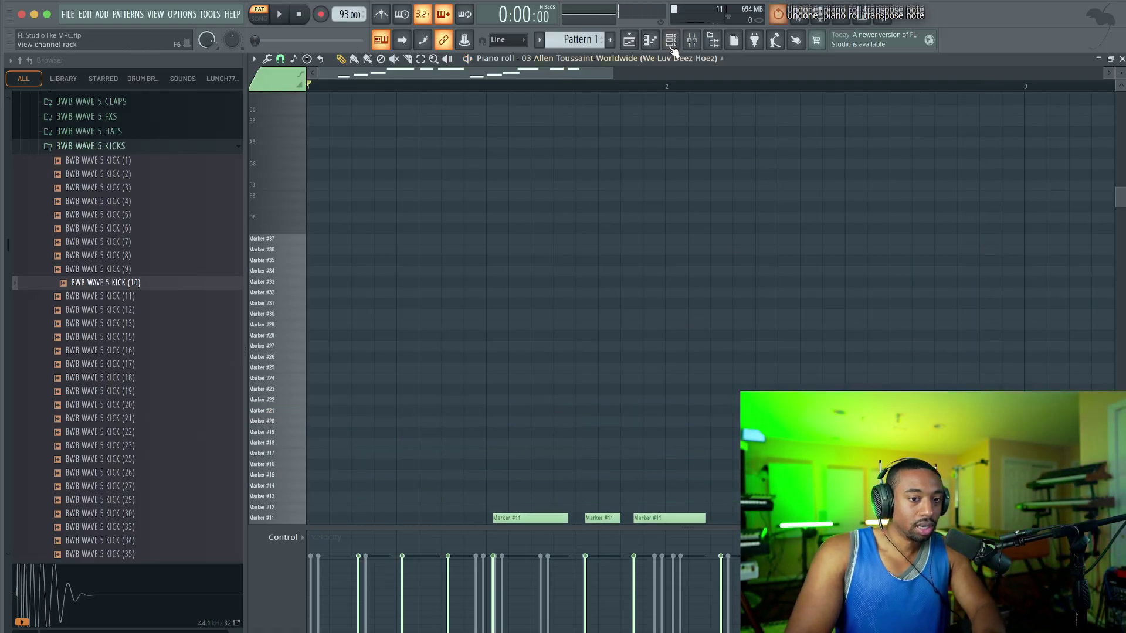
Check the sample channel in Slicex, start pattern playback, and close the piano roll and Slicex.
{"action": "key", "text": "F6"}
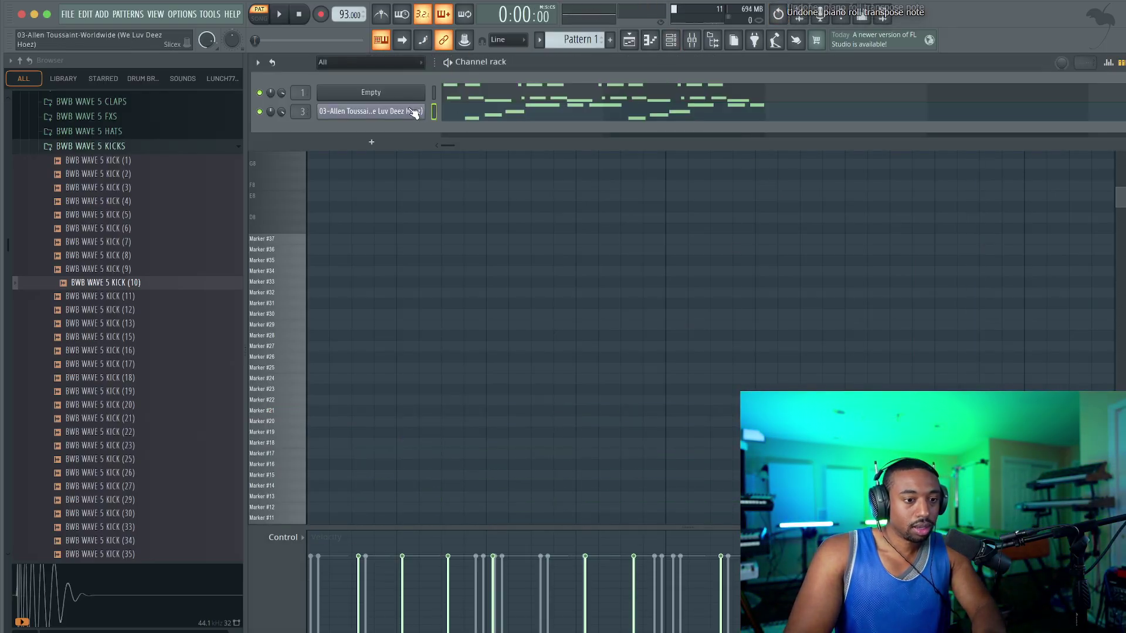
{"action": "left_click", "coordinate": [377, 110]}
{"action": "left_click", "coordinate": [854, 277]}
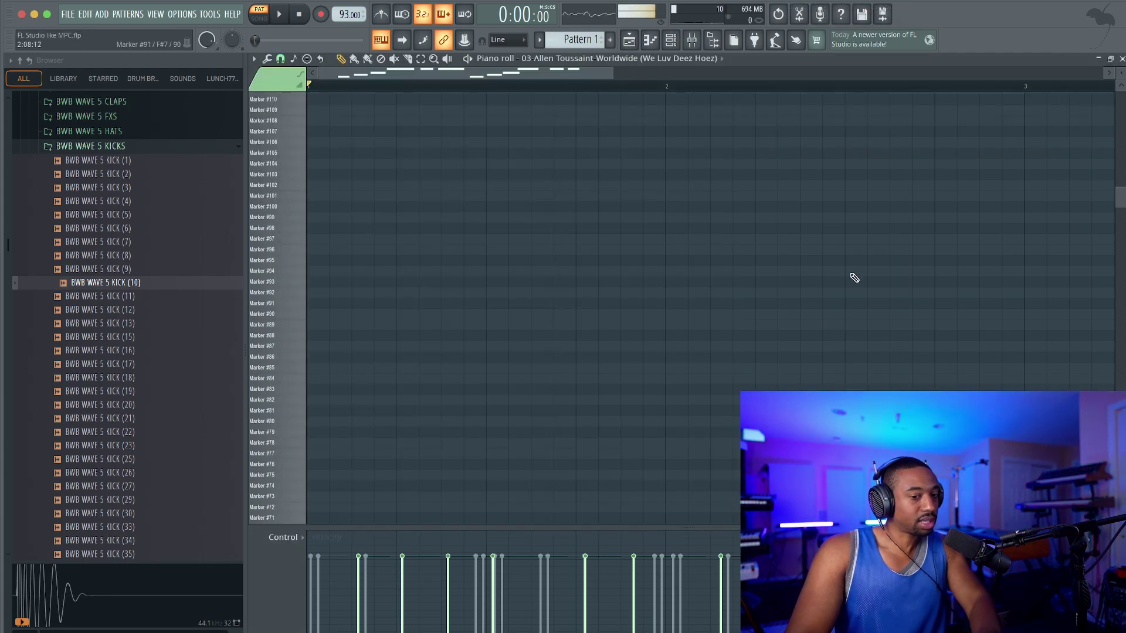
{"action": "key", "text": "space"}
{"action": "left_click", "coordinate": [1113, 63]}
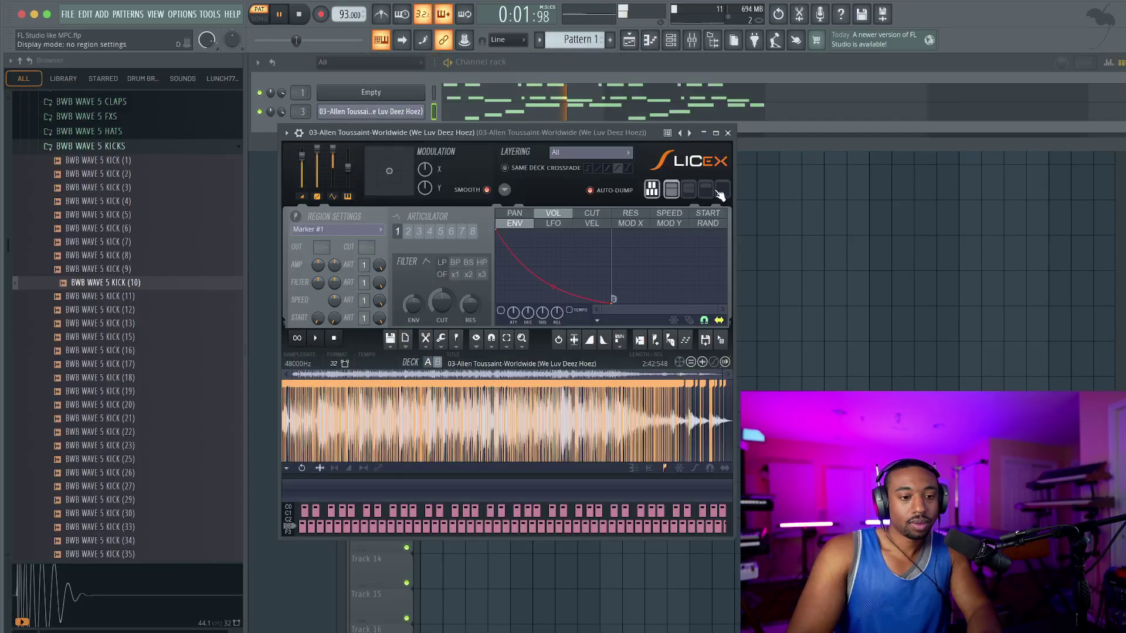
{"action": "left_click", "coordinate": [727, 133]}
Transpose the sample's notes down to begin on Marker #61, close the piano roll and channel rack, and switch to song mode.
{"action": "left_click", "coordinate": [480, 117]}
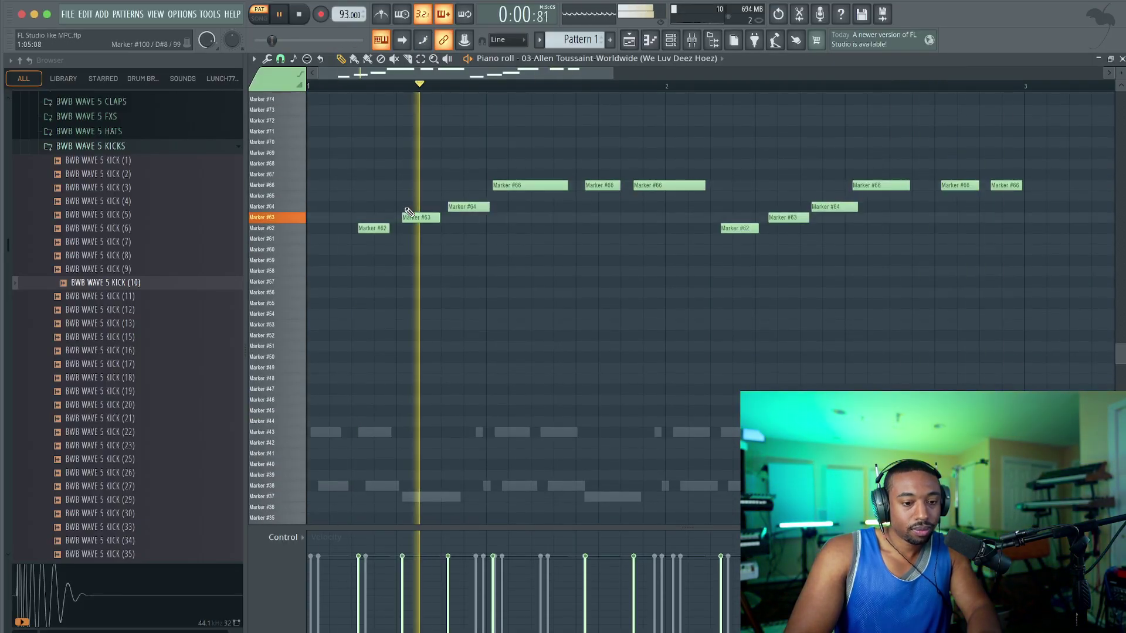
{"action": "key", "text": "shift+Up"}
{"action": "key", "text": "super+z"}
{"action": "key", "text": "shift+Down"}
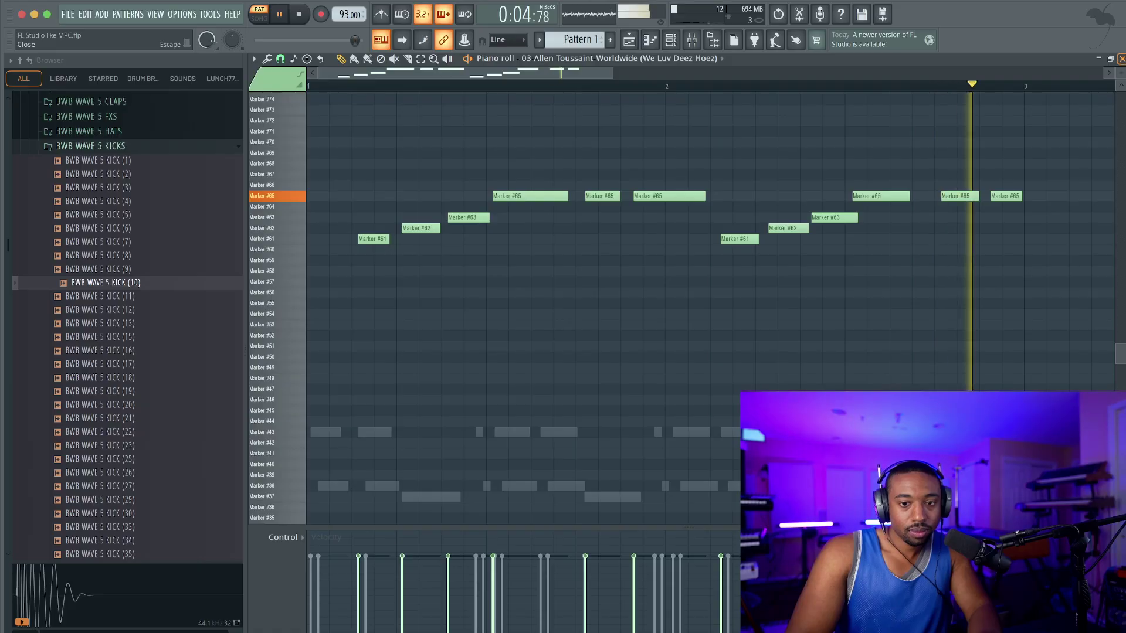
{"action": "left_click", "coordinate": [1121, 59]}
{"action": "right_click", "coordinate": [829, 281]}
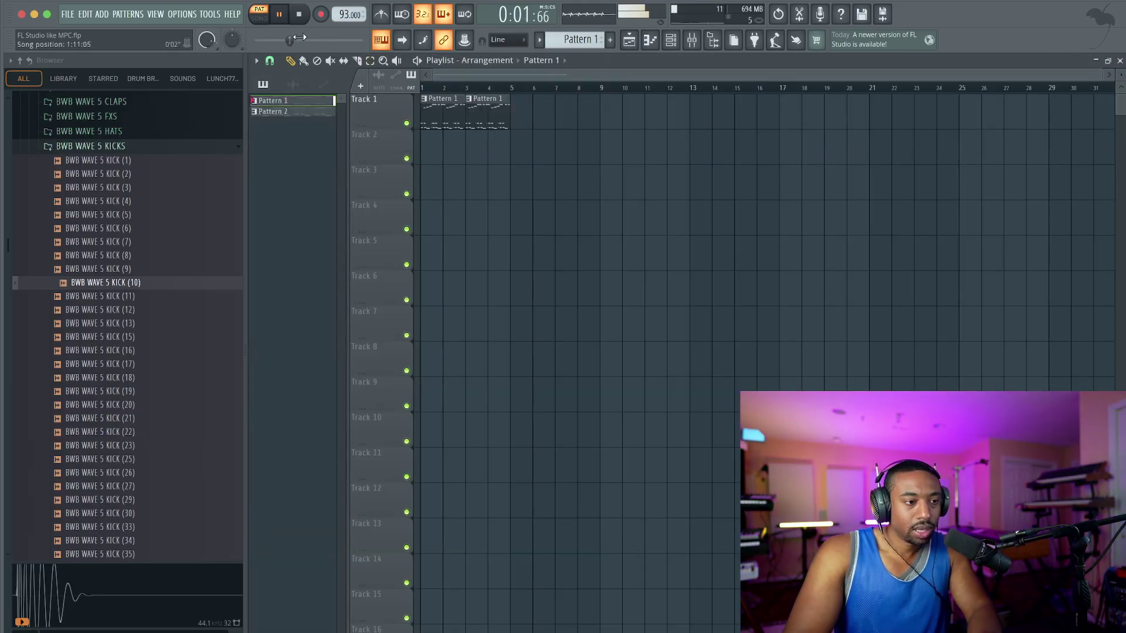
{"action": "left_click", "coordinate": [258, 18]}
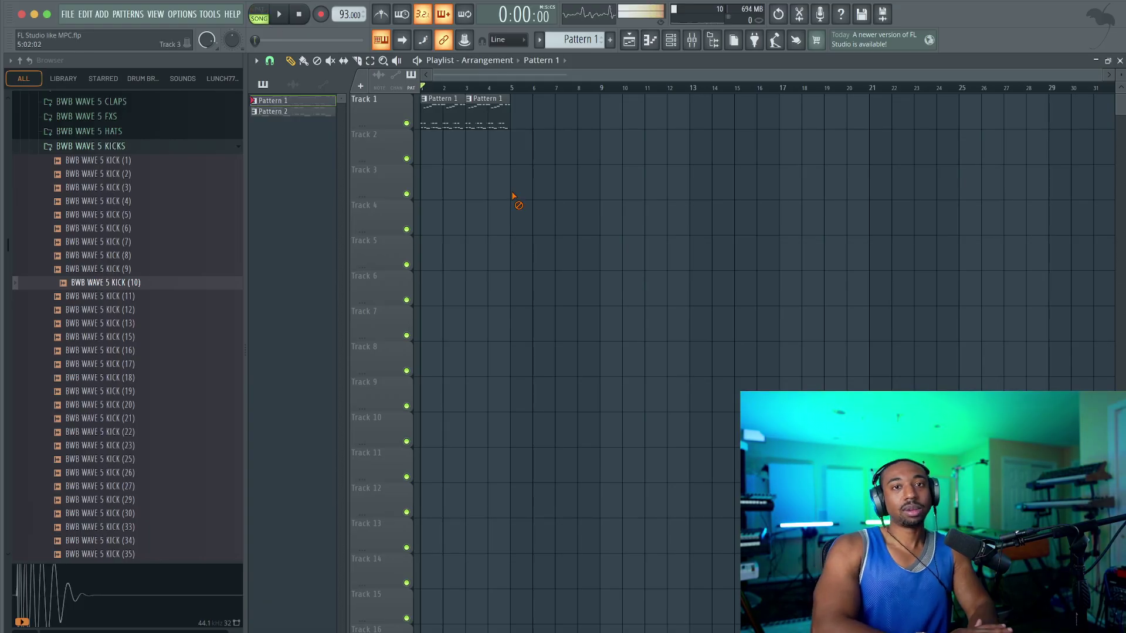
Adjust the sample's Slicex filter cutoff during song playback, bring it to 100%, and stop playback.
{"action": "left_click", "coordinate": [678, 49]}
{"action": "left_click", "coordinate": [405, 114]}
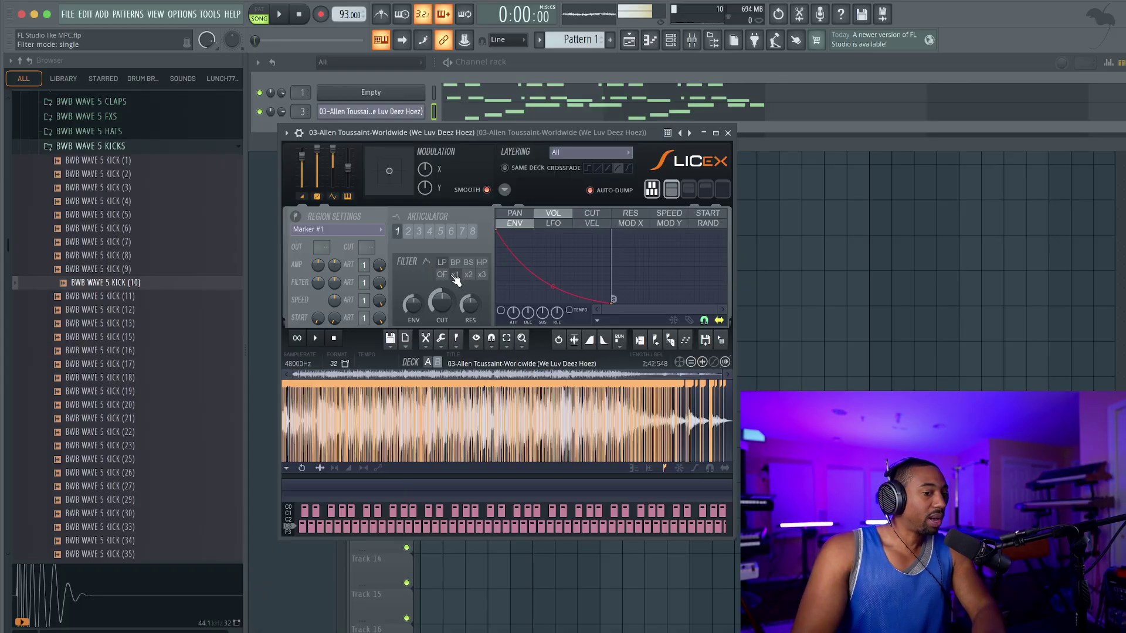
{"action": "left_click", "coordinate": [727, 133]}
{"action": "key", "text": "space"}
{"action": "left_click", "coordinate": [402, 111]}
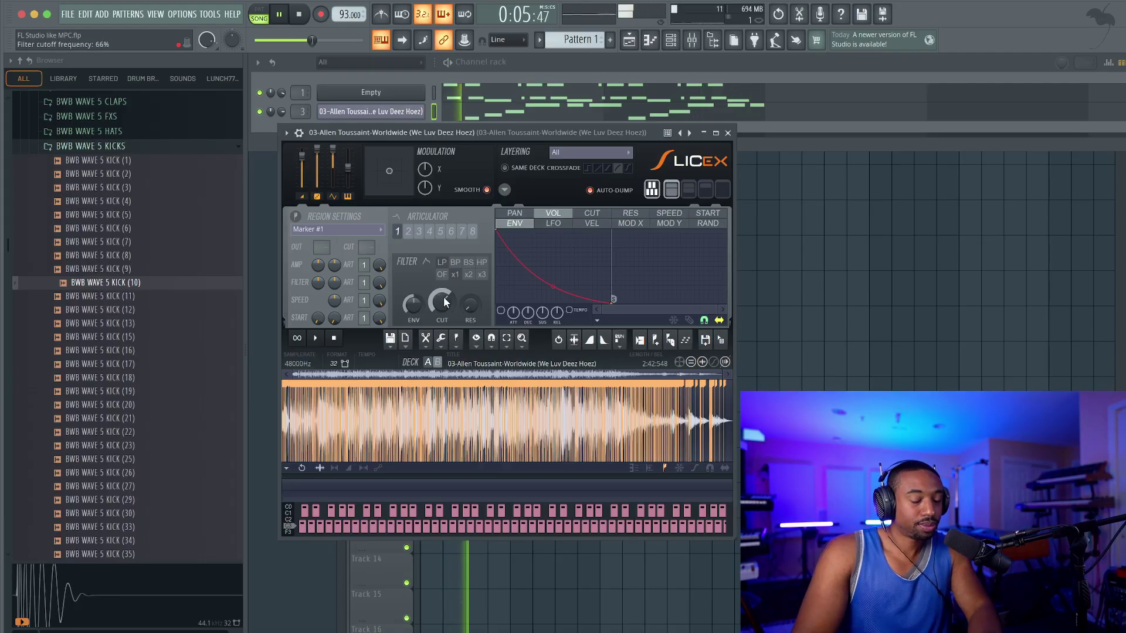
{"action": "left_click_drag", "start_coordinate": [445, 302], "coordinate": [445, 275]}
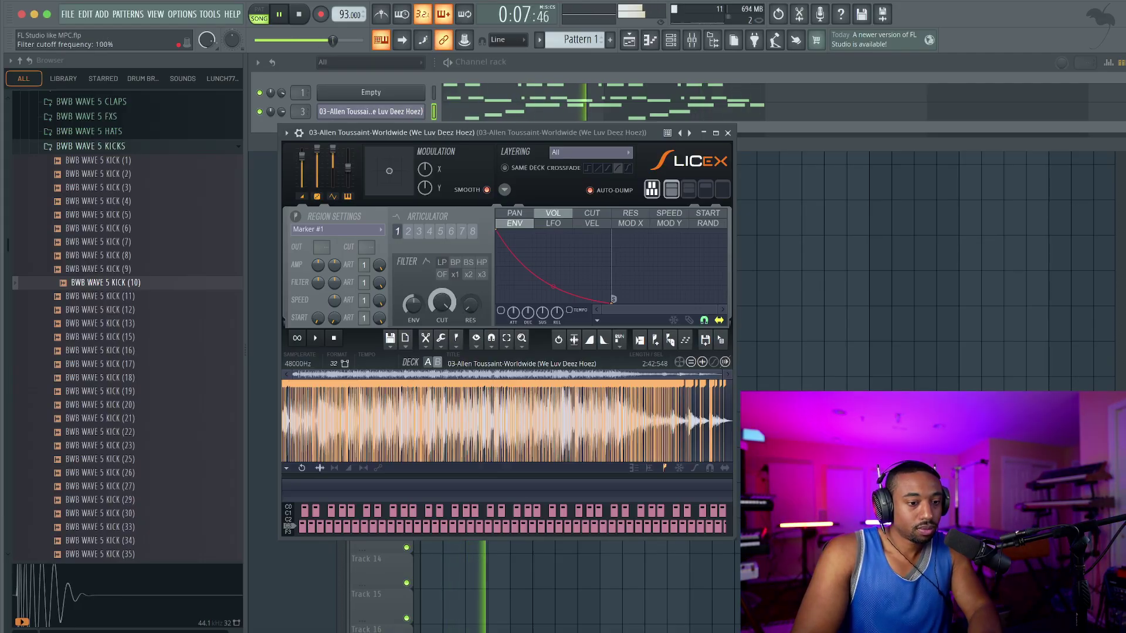
{"action": "left_click", "coordinate": [299, 14]}
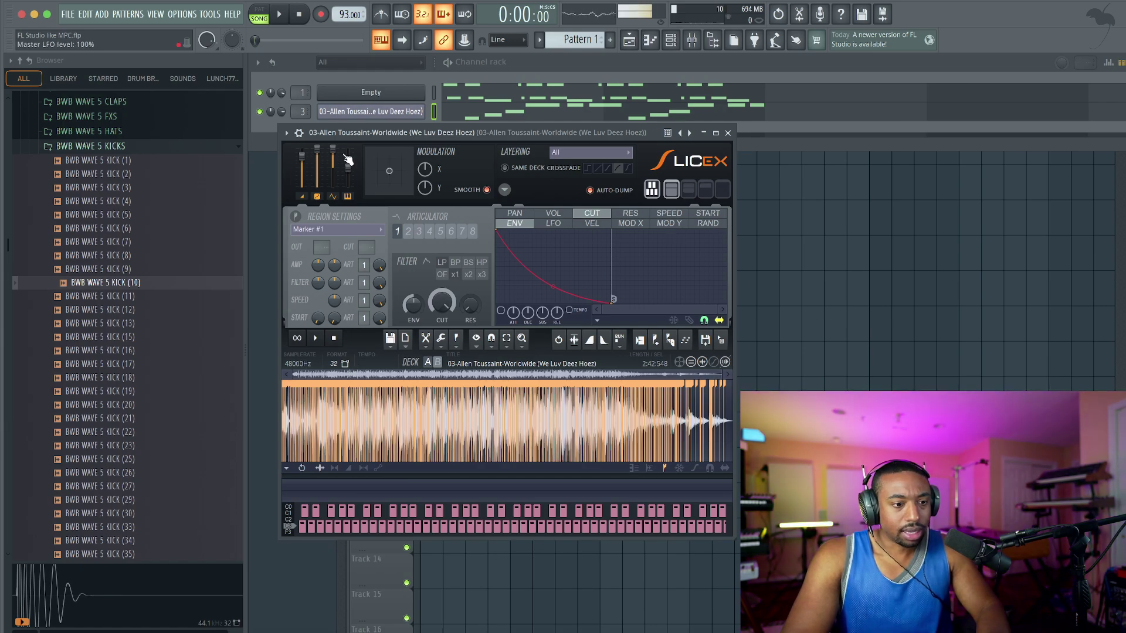
Shape the sample's random filter cutoff curve into a rising ramp from minimum to maximum, and close Slicex.
{"action": "left_click", "coordinate": [711, 223]}
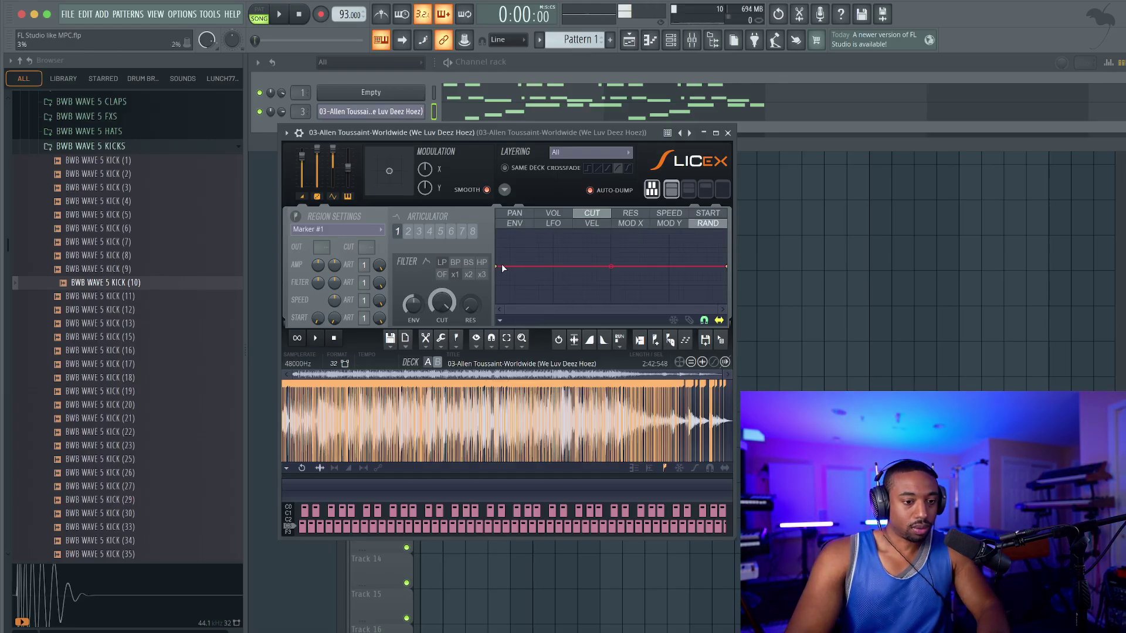
{"action": "left_click_drag", "start_coordinate": [502, 268], "coordinate": [497, 332]}
{"action": "left_click_drag", "start_coordinate": [729, 266], "coordinate": [731, 223]}
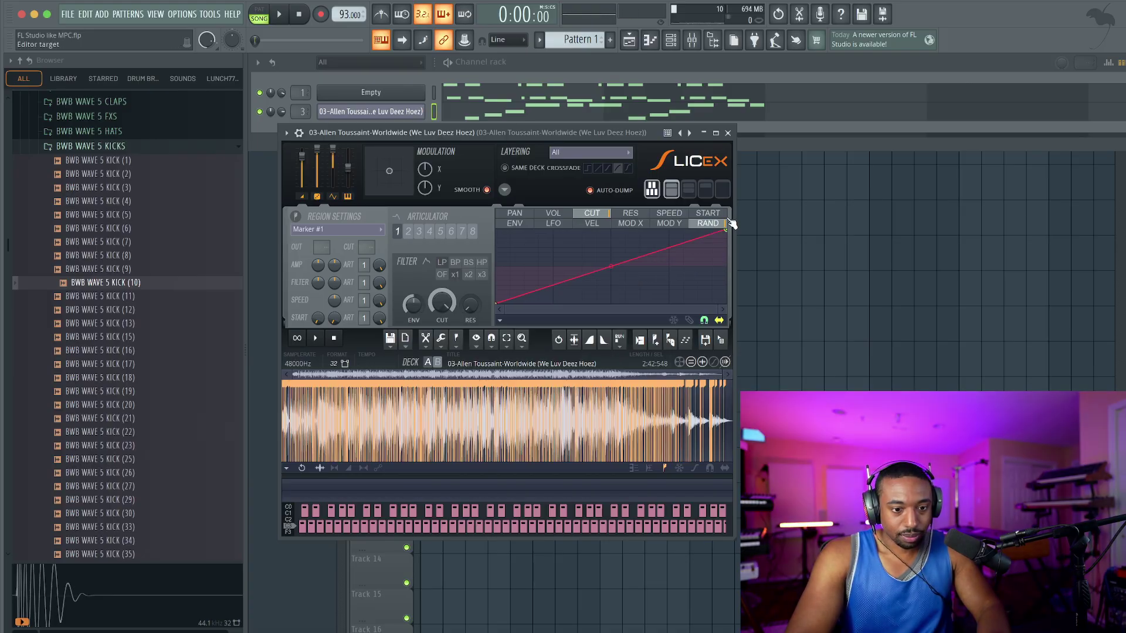
{"action": "left_click", "coordinate": [728, 133]}
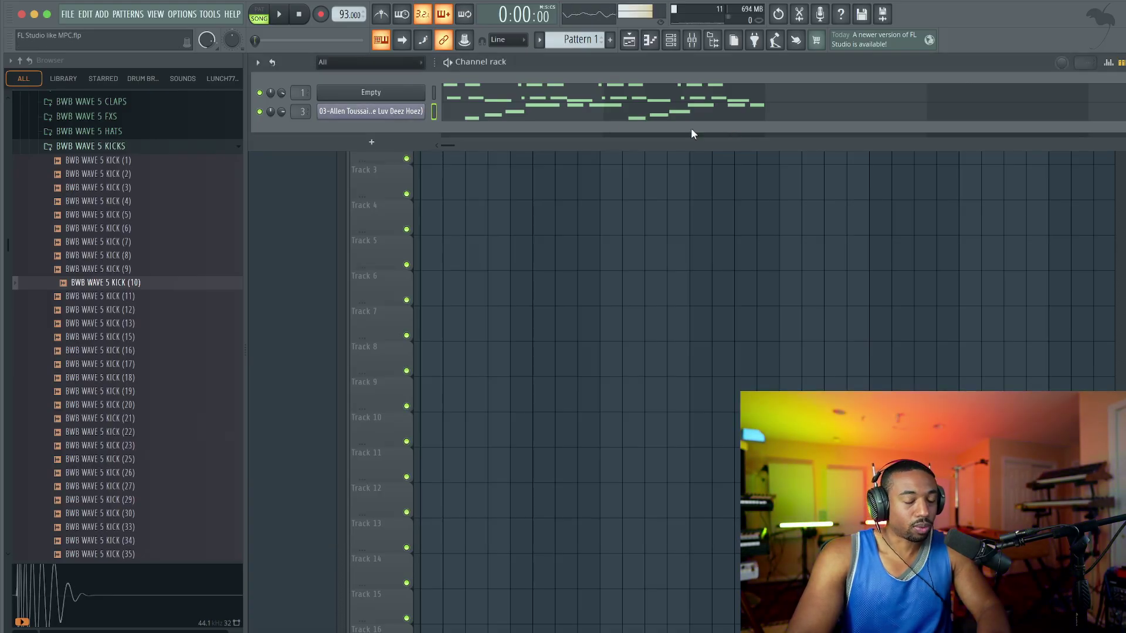
Listen to the song with the random filter cutoff applied and review the sample's Slicex settings.
{"action": "key", "text": "space"}
{"action": "left_click", "coordinate": [398, 114]}
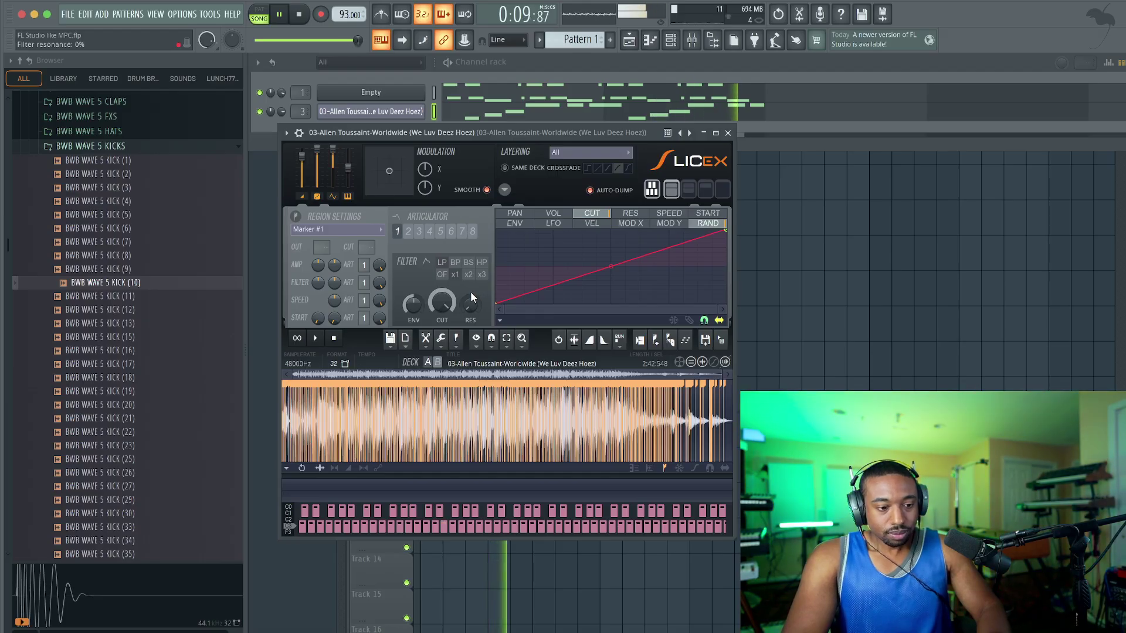
{"action": "left_click", "coordinate": [727, 133]}
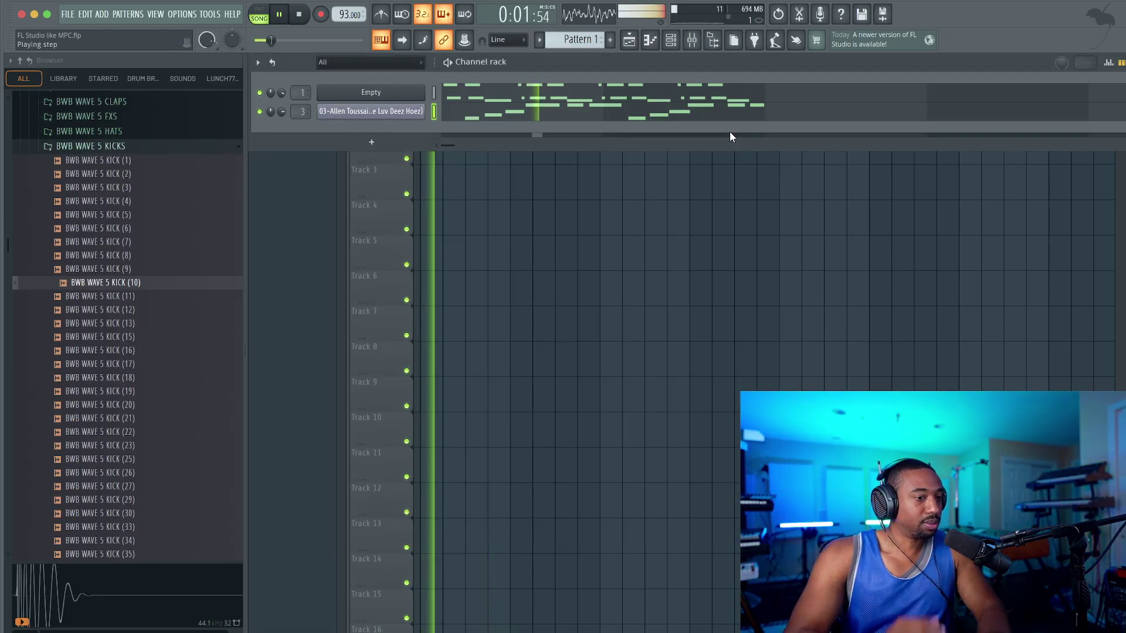
{"action": "key", "text": "space"}
{"action": "left_click", "coordinate": [369, 111]}
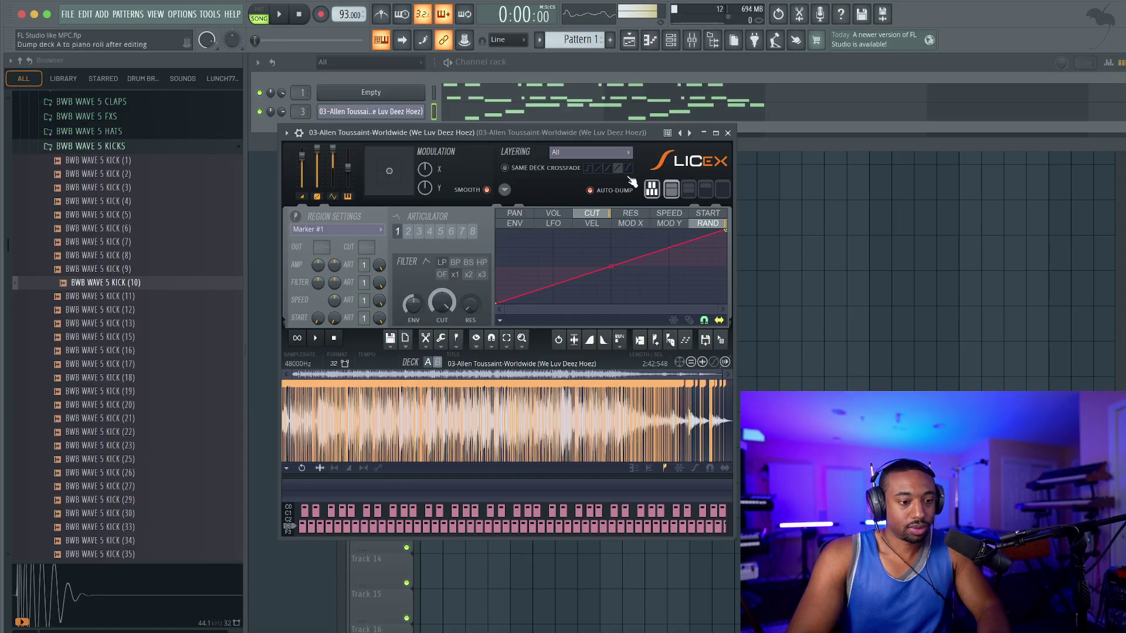
{"action": "left_click", "coordinate": [727, 132]}
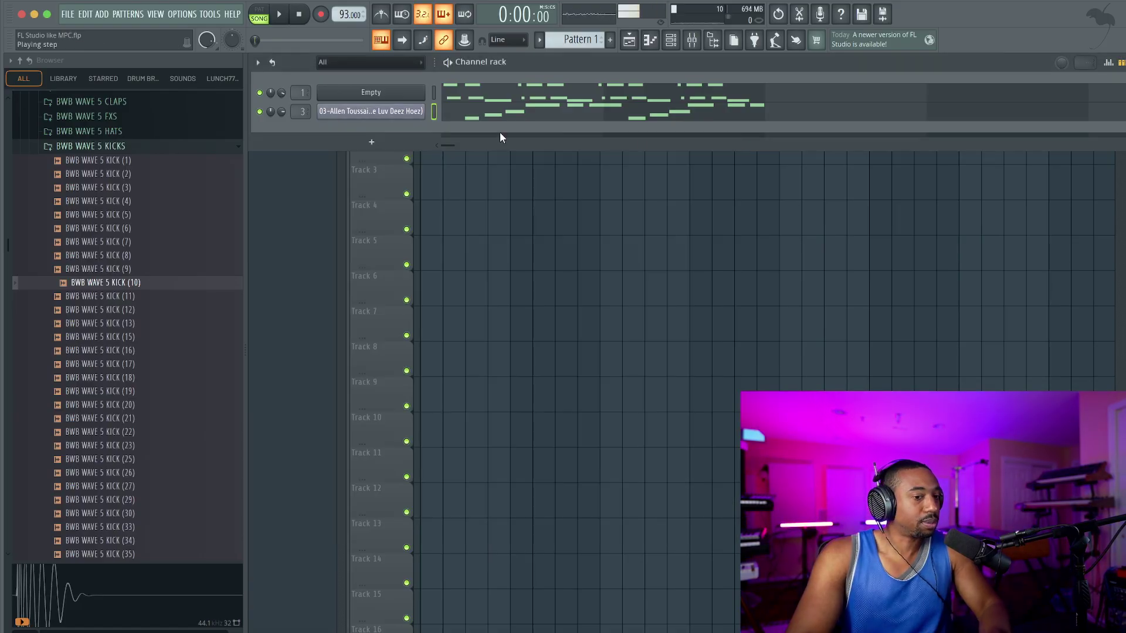
{"action": "left_click", "coordinate": [421, 114]}
{"action": "left_click", "coordinate": [727, 132]}
{"action": "key", "text": "space"}
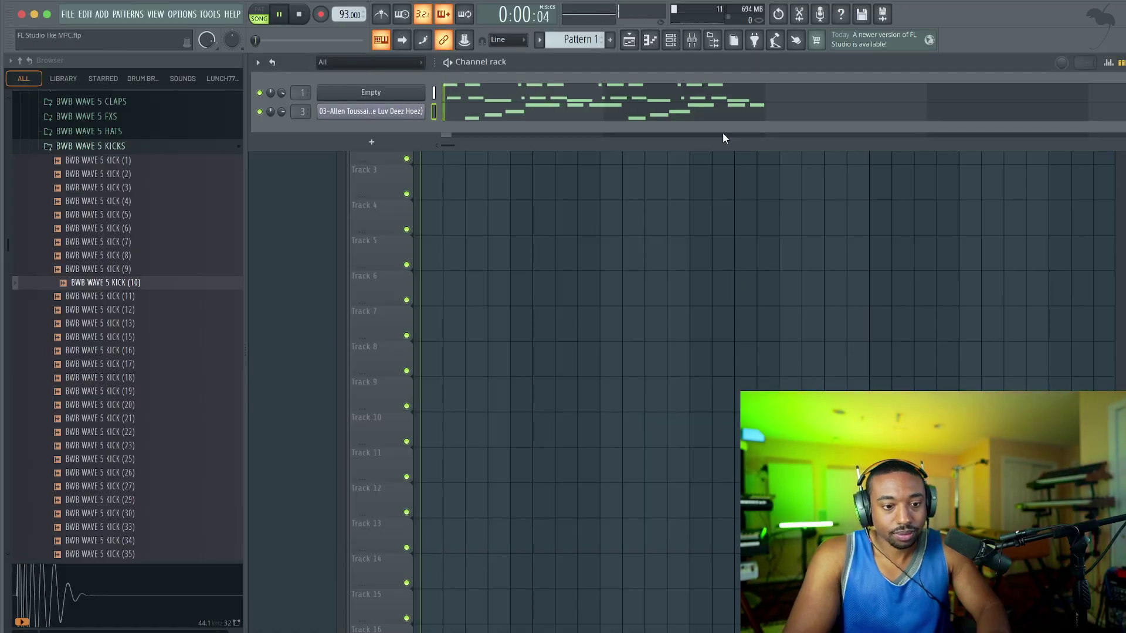
Fine-tune the Slicex sample channel's time shift to 0:02 during playback, close Slicex and the channel rack, and stop playback.
{"action": "left_click", "coordinate": [415, 117]}
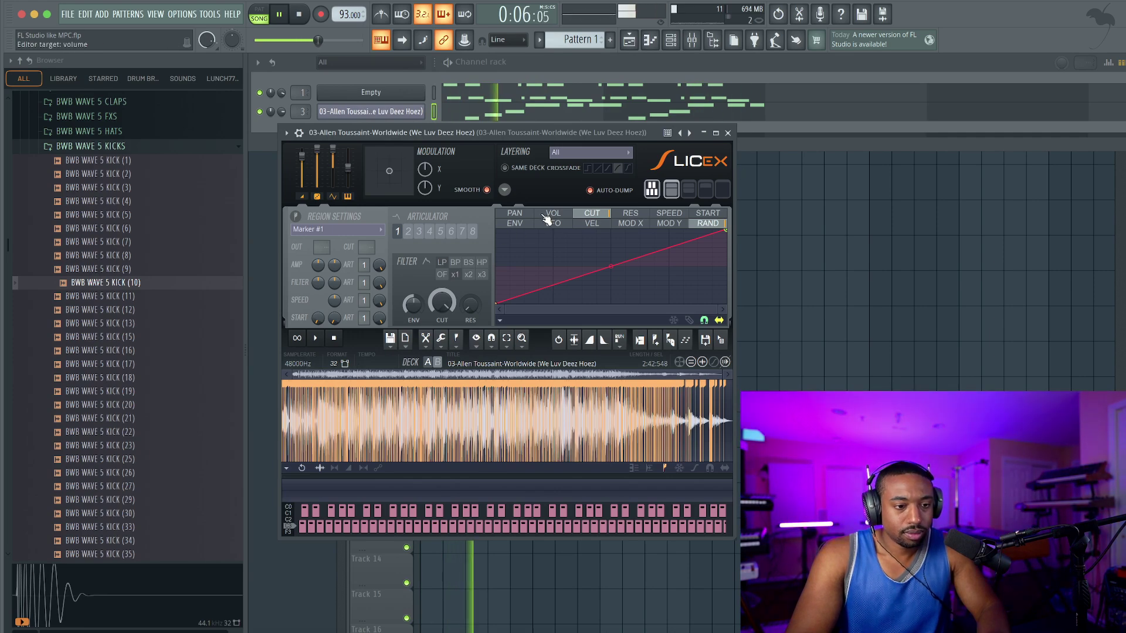
{"action": "left_click", "coordinate": [299, 133]}
{"action": "left_click", "coordinate": [323, 155]}
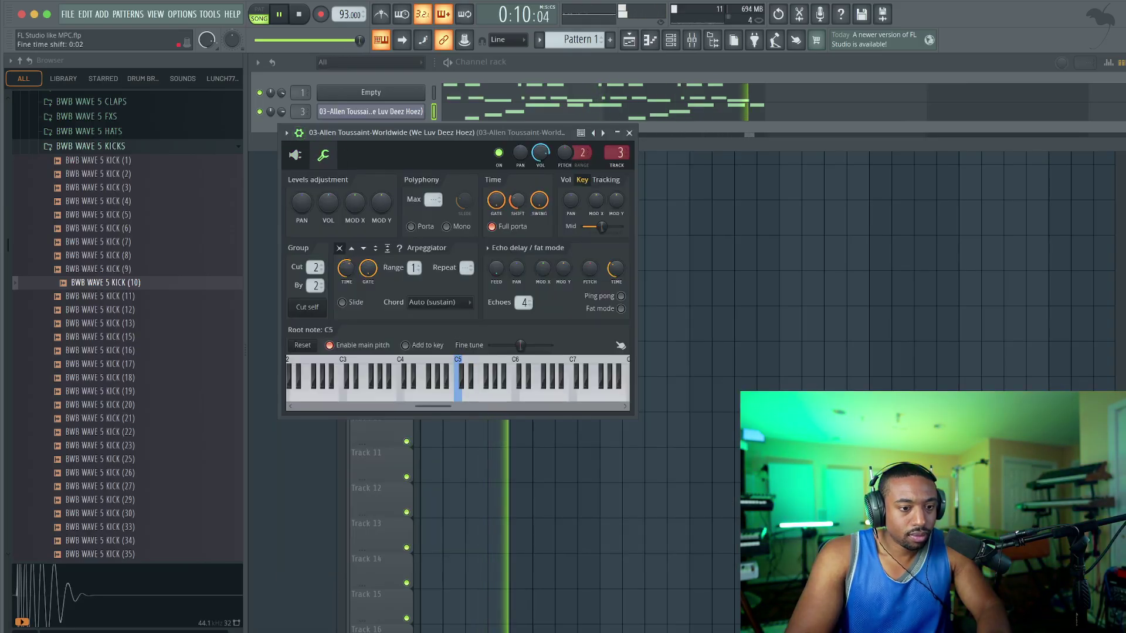
{"action": "left_click", "coordinate": [296, 155]}
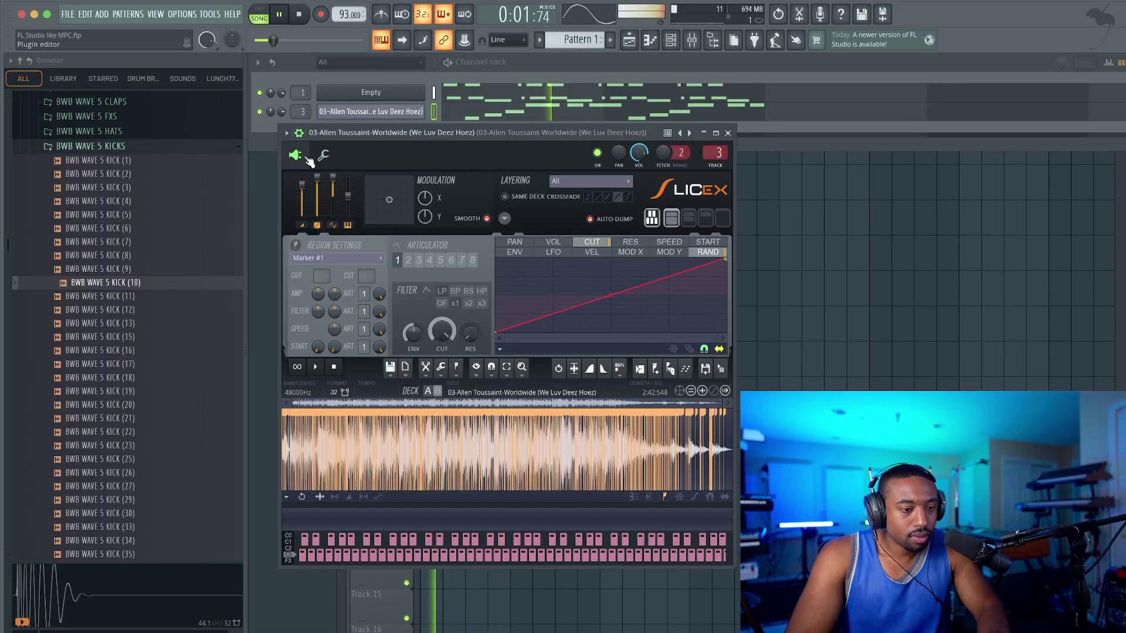
{"action": "left_click", "coordinate": [727, 133]}
{"action": "right_click", "coordinate": [698, 248]}
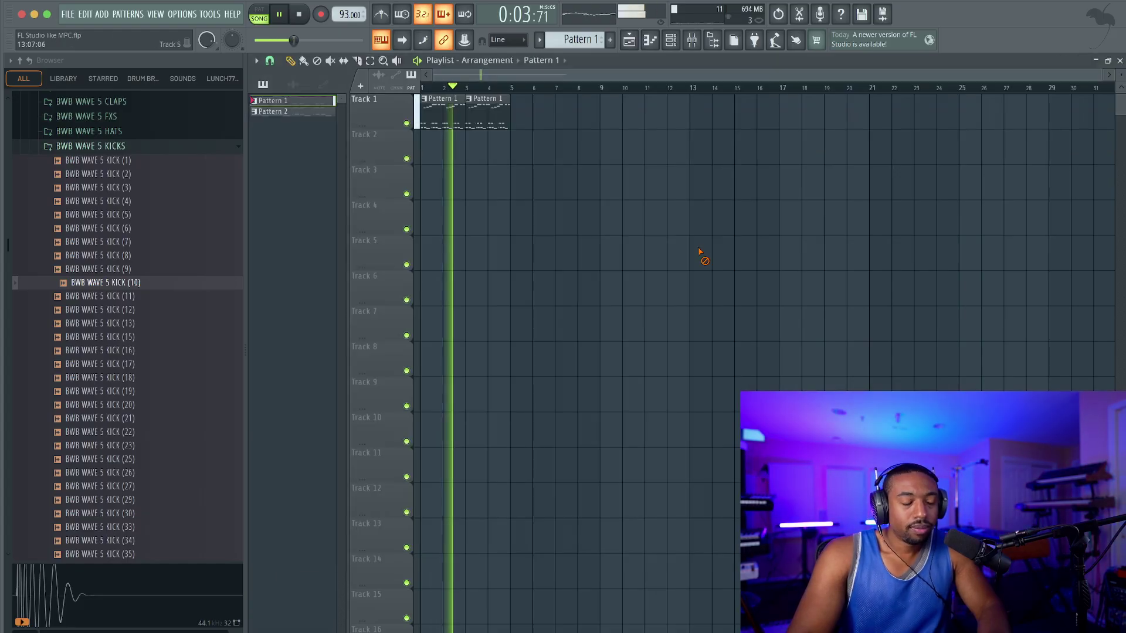
{"action": "key", "text": "space"}
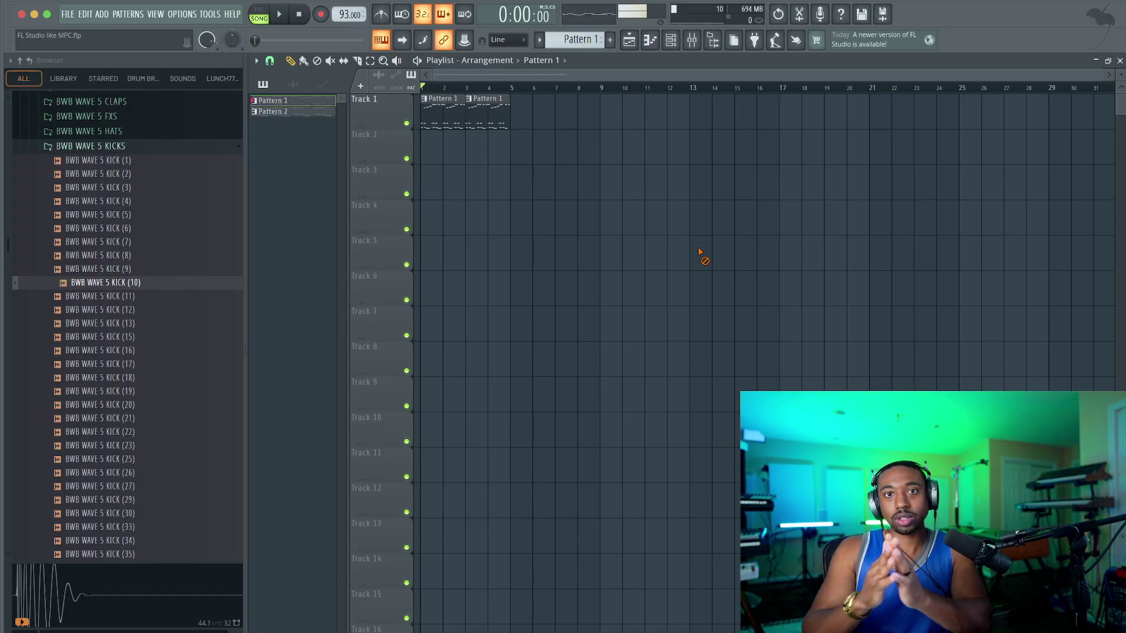
Review the FPC's drum pads from the channel rack, and close both windows.
{"action": "left_click", "coordinate": [670, 46]}
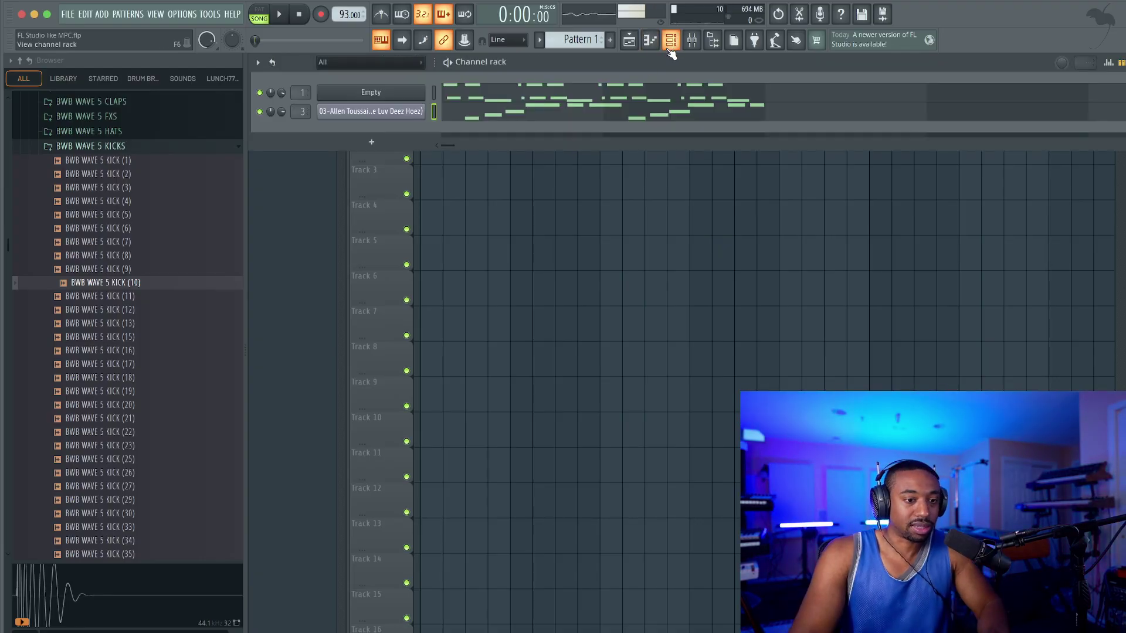
{"action": "left_click", "coordinate": [399, 93]}
{"action": "left_click", "coordinate": [274, 164]}
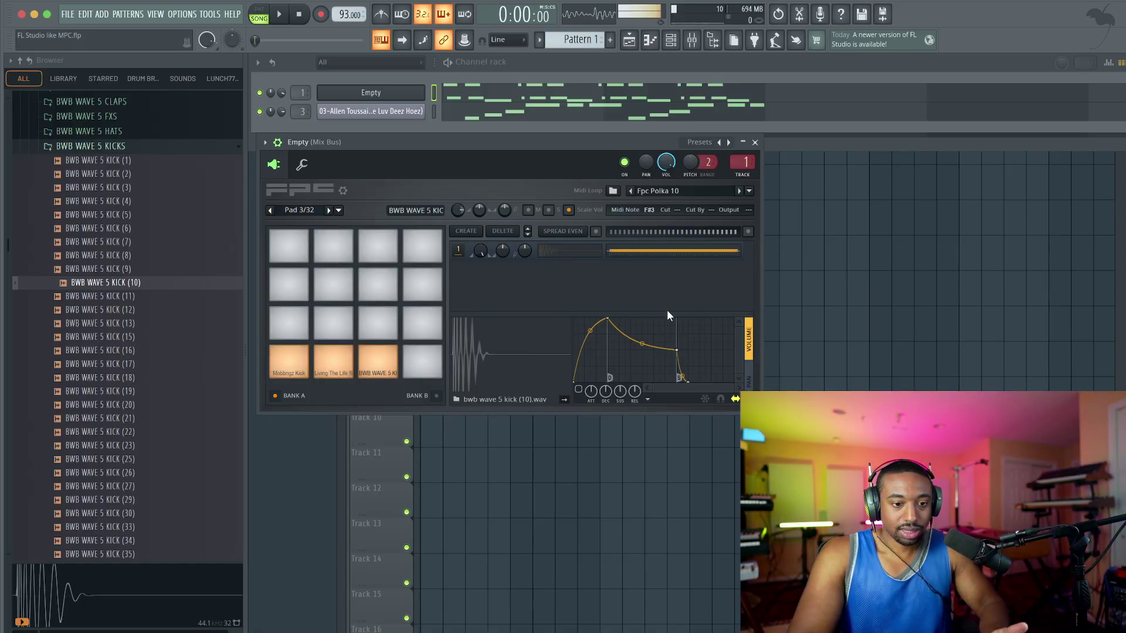
{"action": "left_click", "coordinate": [755, 143]}
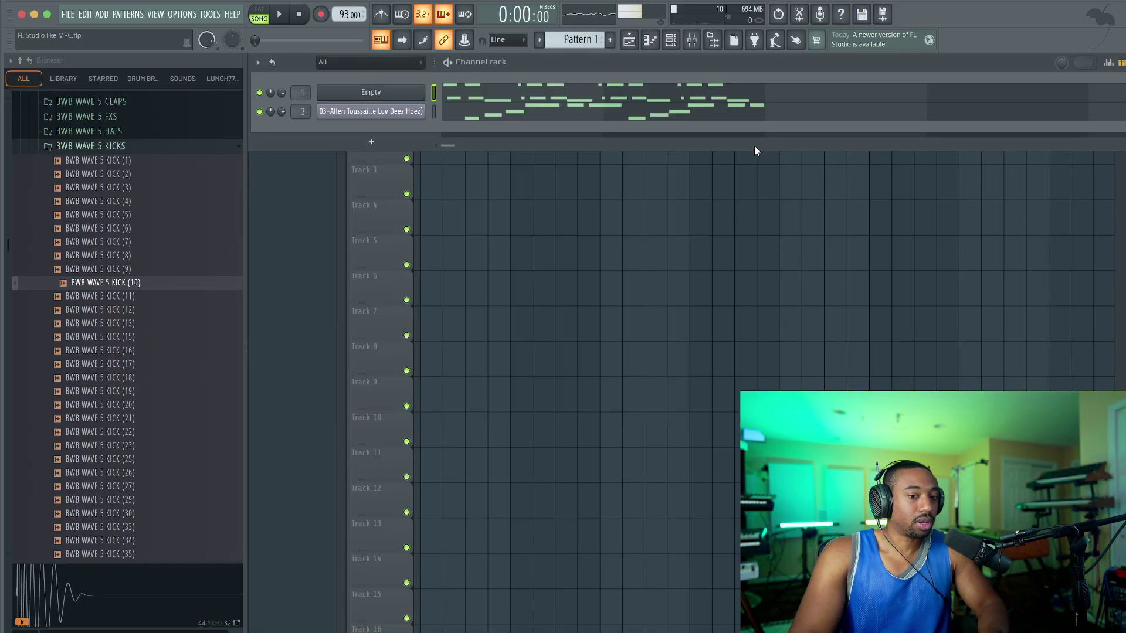
{"action": "right_click", "coordinate": [722, 201]}
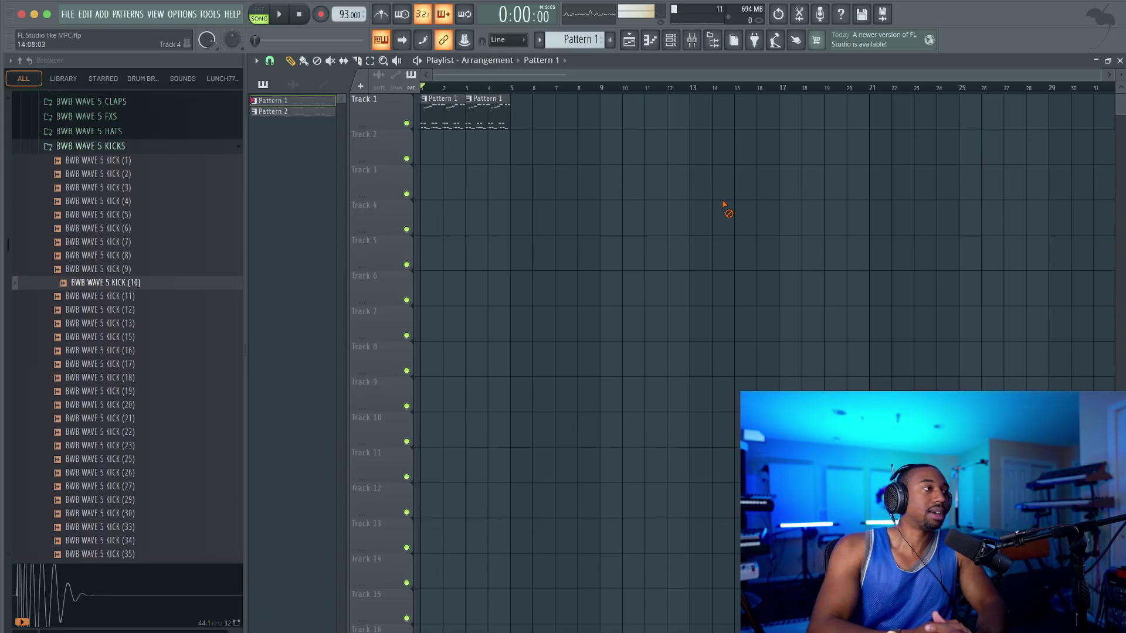